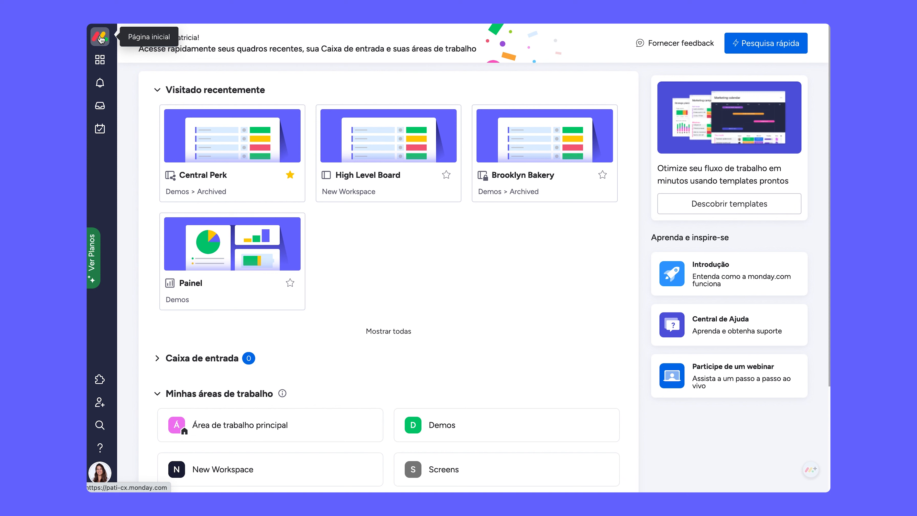
Create a new board named Central Perk in the Demos workspace with Principal privacy.
click(102, 61)
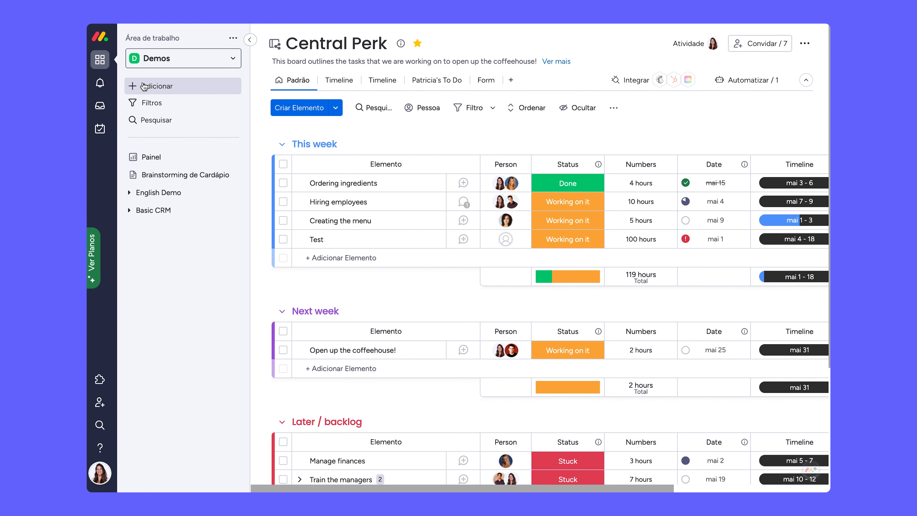
click(155, 91)
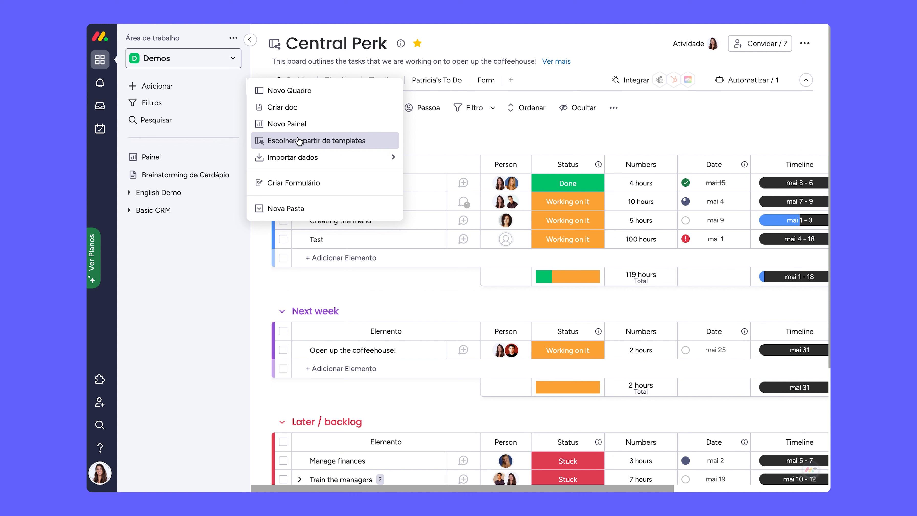
mouse_move(294, 156)
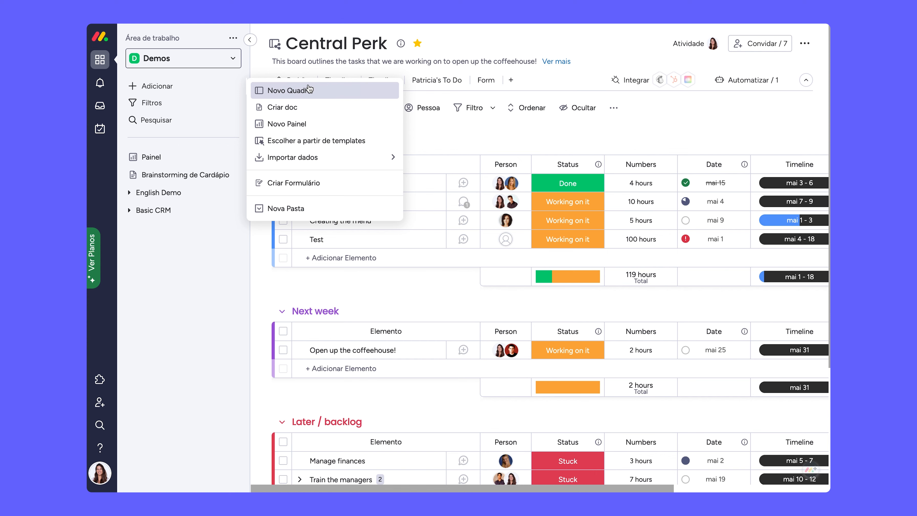
click(290, 91)
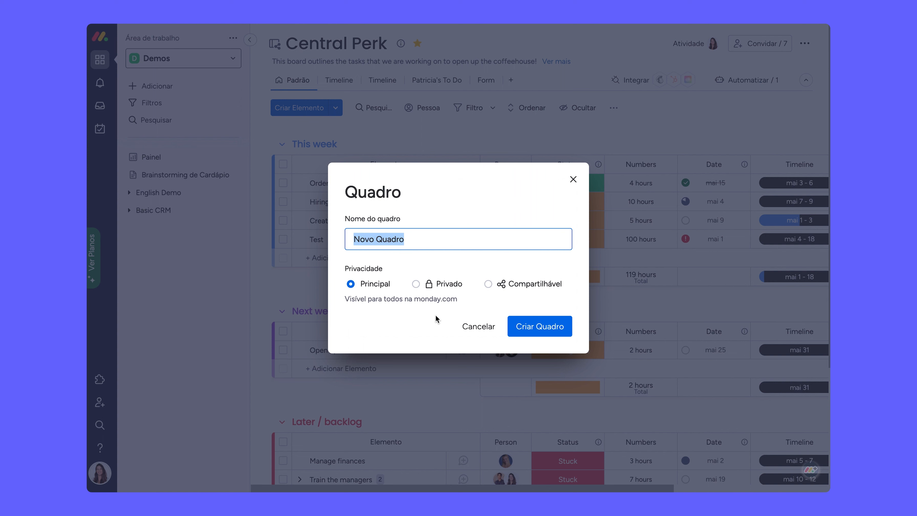
click(425, 237)
double_click(427, 236)
key(BackSpace)
key(BackSpace)
key(BackSpace)
key(BackSpace)
key(BackSpace)
key(BackSpace)
text(Center)
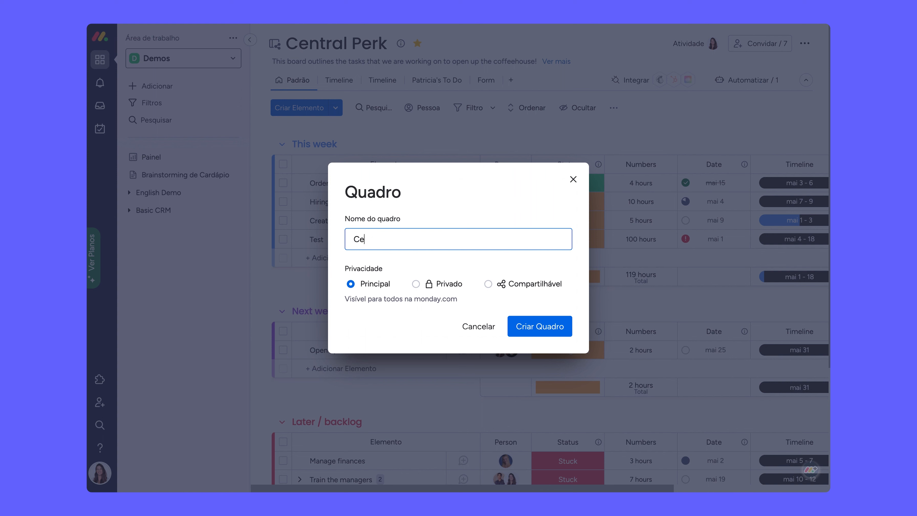
key(BackSpace)
key(BackSpace)
text(ral Perk)
click(553, 332)
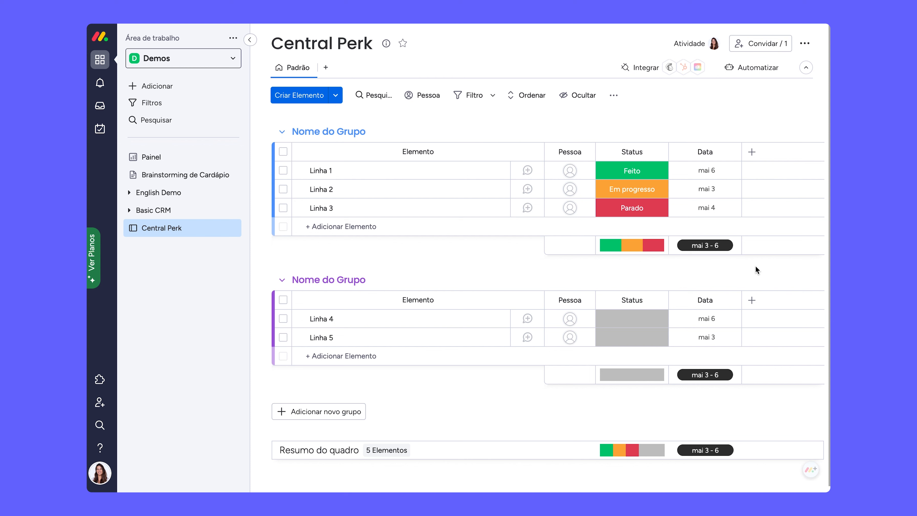
Rename the board's first group as Semana 1 and its second group as Semana 2.
click(315, 129)
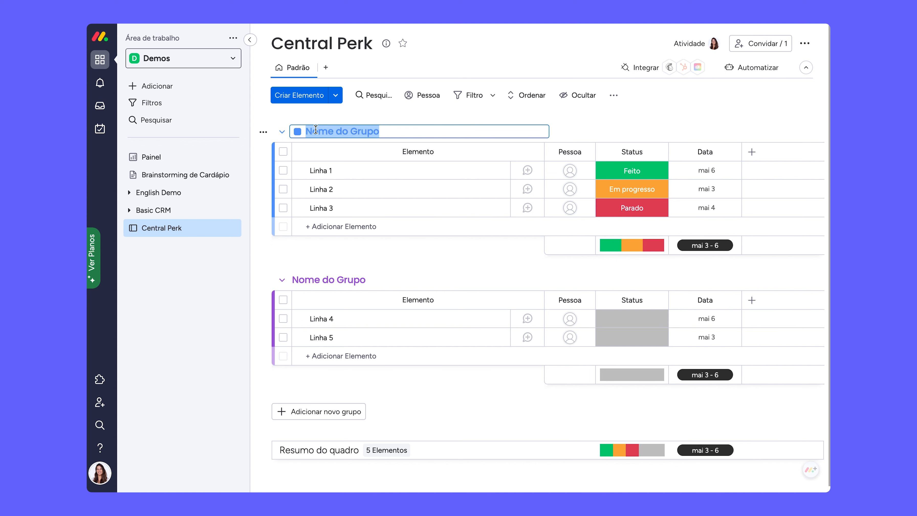
text(Semana 1)
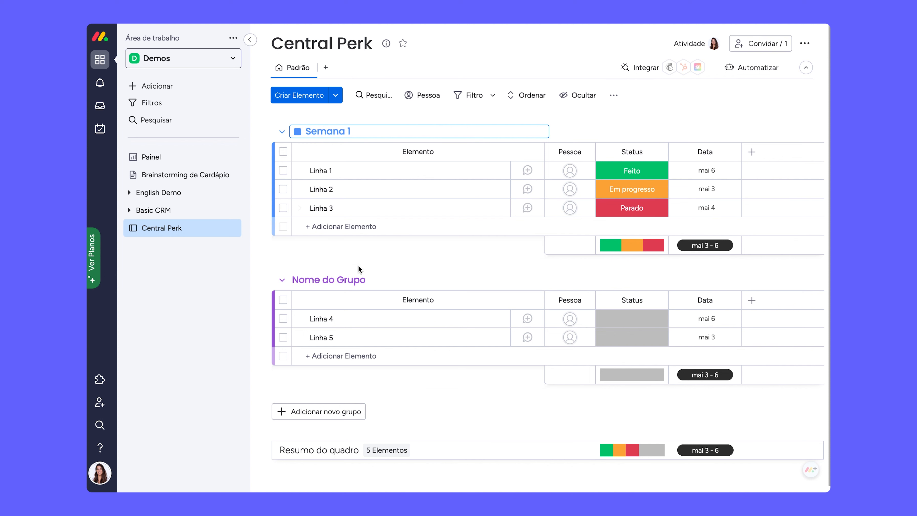
click(357, 280)
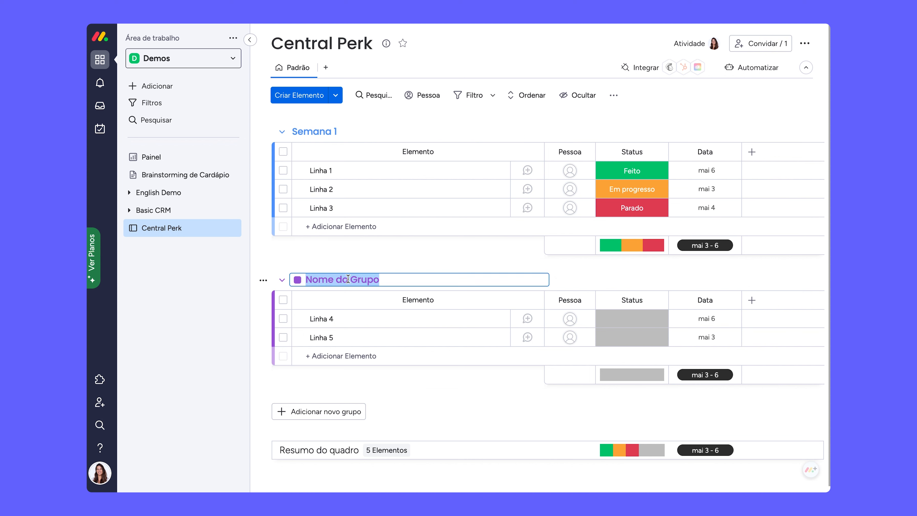
text(Semana 2)
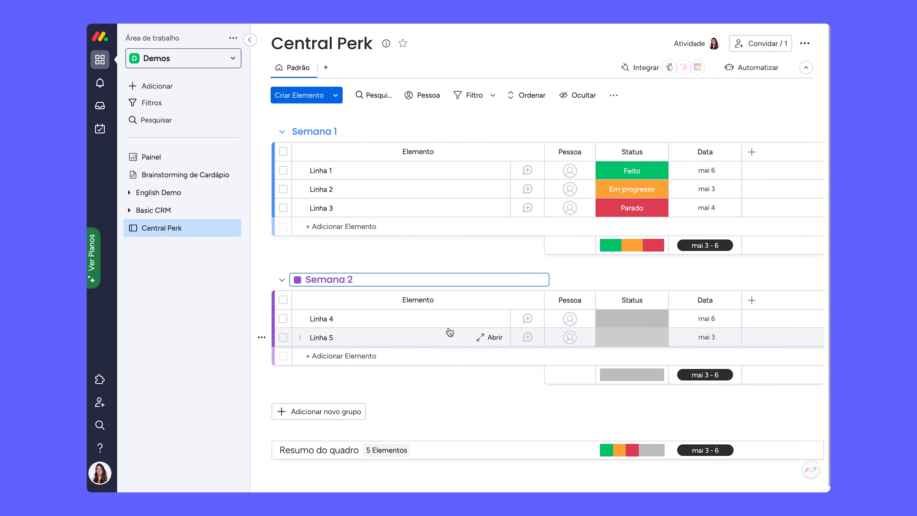
click(405, 387)
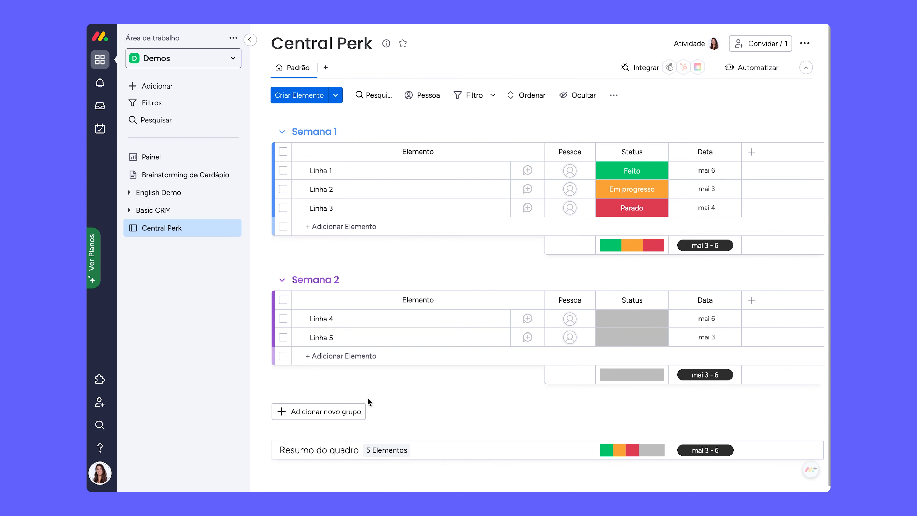
Add a third group to the board and name it Atrasados.
click(287, 415)
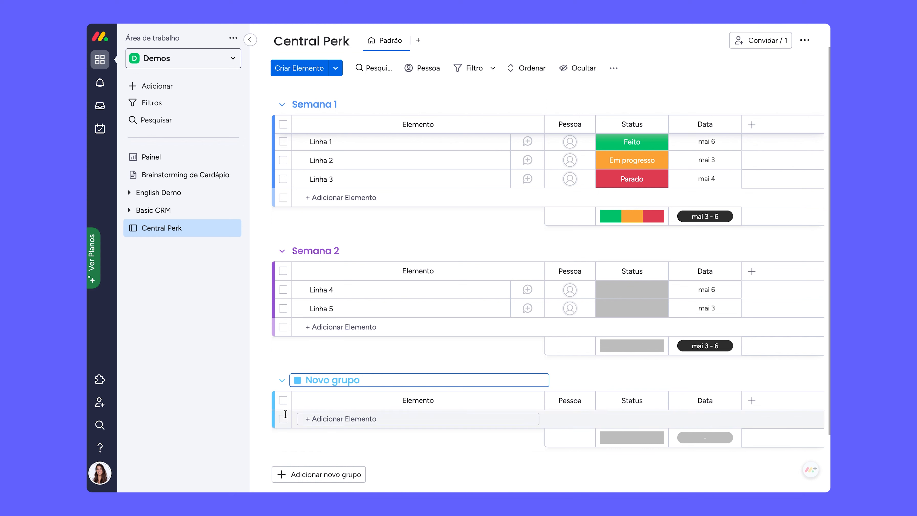
triple_click(343, 375)
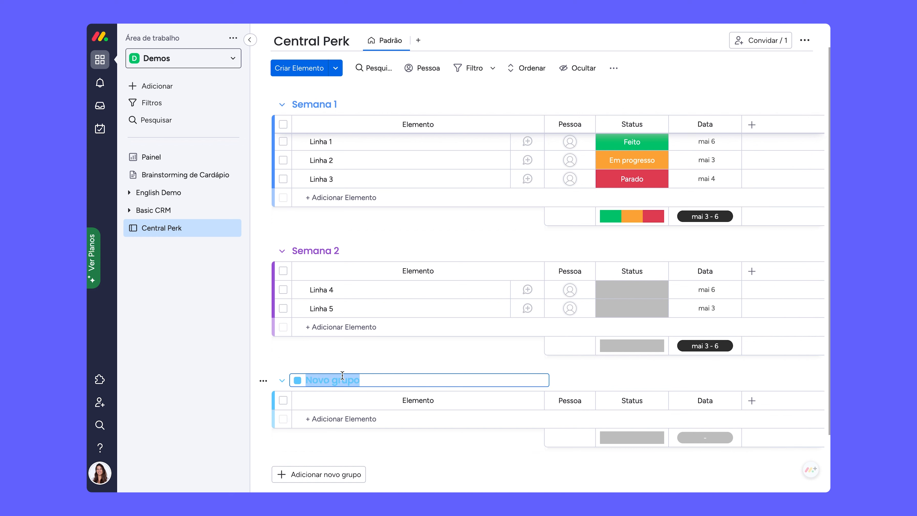
text(Atr)
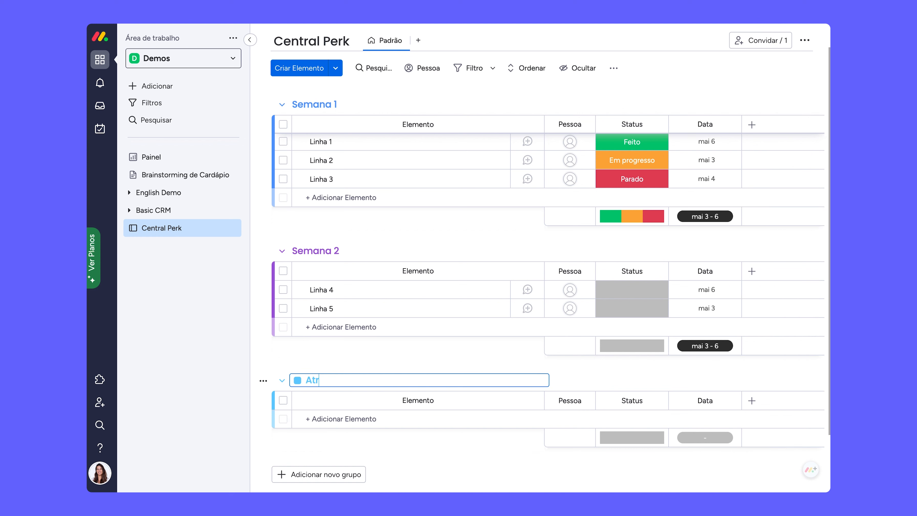
text(asados)
key(Return)
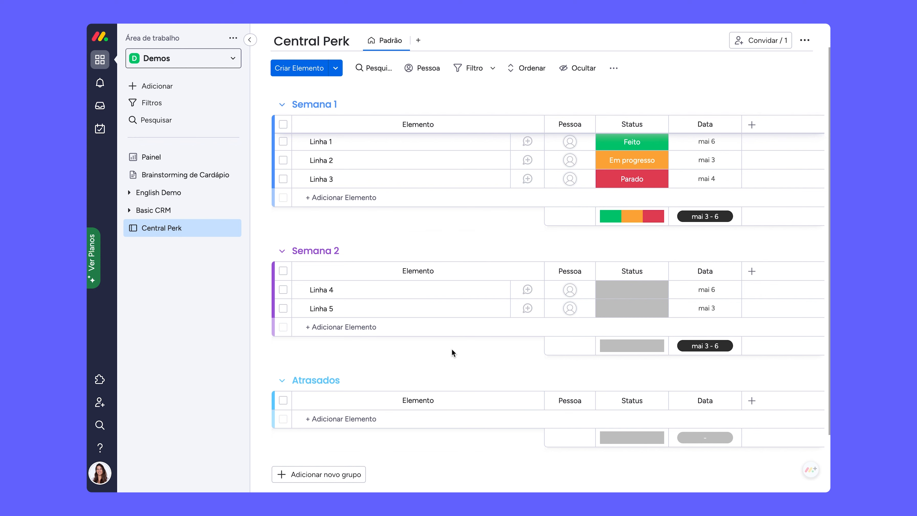
Rename the three items in Semana 1 as Contratar Funcionários, Criar o Cardápio and Comprar Ingredientes.
scroll(452, 352, up, 2)
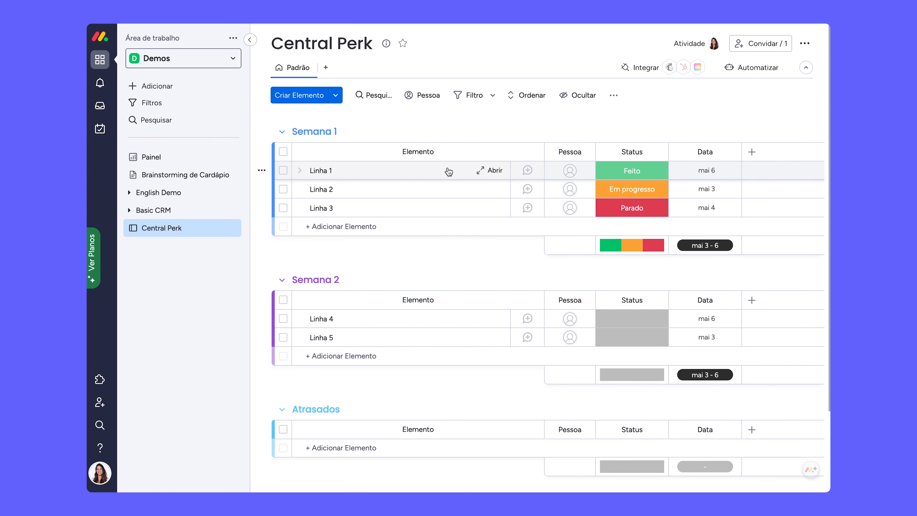
click(327, 166)
text(Contratar Funcionários)
click(325, 189)
text(Criar o Cardápio)
click(325, 208)
text(Comprar Ingredientes)
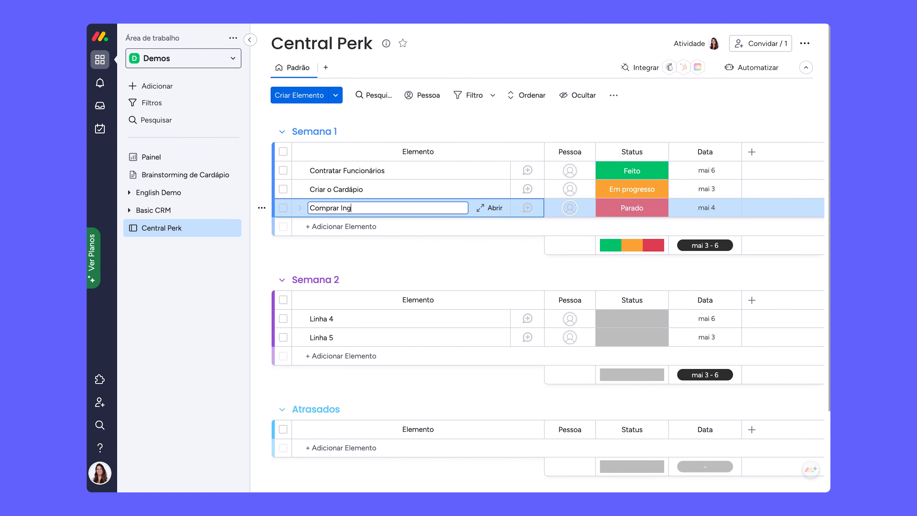
Rename the first item in the Semana 2 group as Treinar os Gerentes.
click(323, 321)
triple_click(323, 322)
text(Treinar os Gerente)
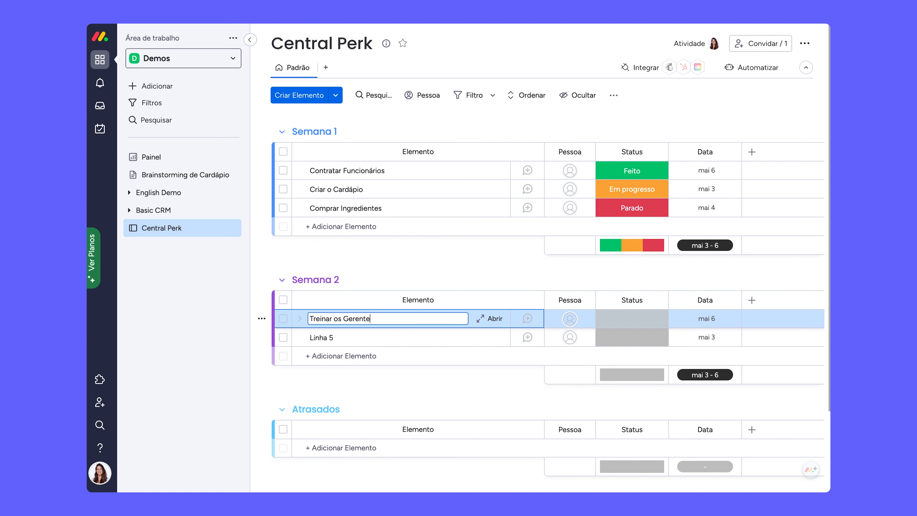
text(s)
key(Return)
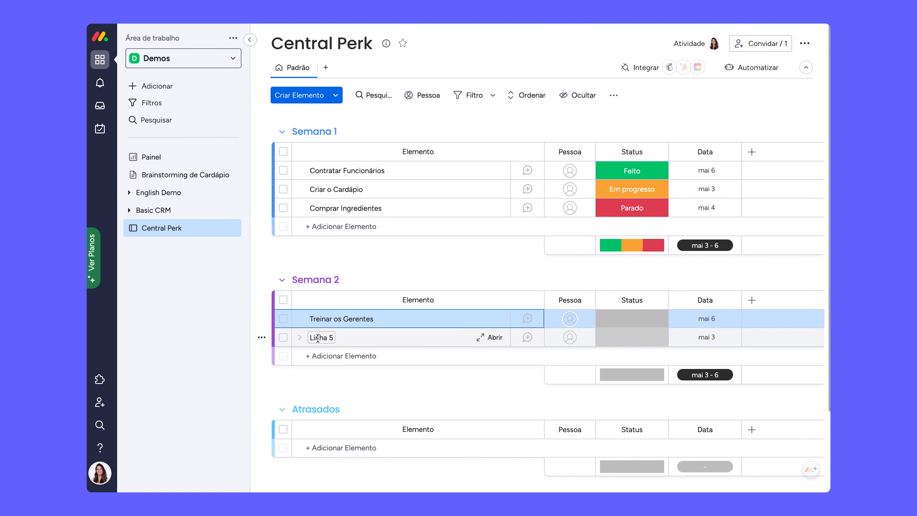
Rename the second item in the Semana 2 group as Cuidar das Finanças.
triple_click(318, 338)
text(conta)
key(BackSpace)
key(BackSpace)
key(BackSpace)
key(BackSpace)
key(BackSpace)
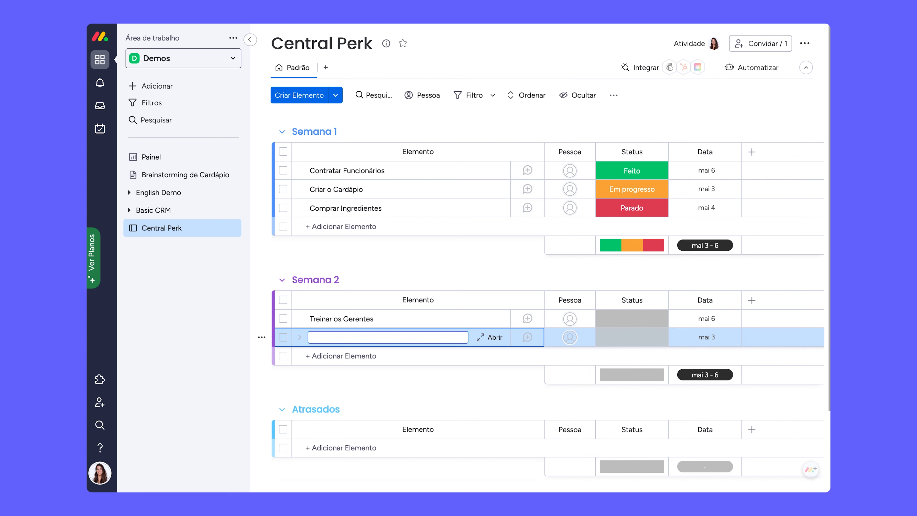
text(Cuidar das Finanças)
key(Return)
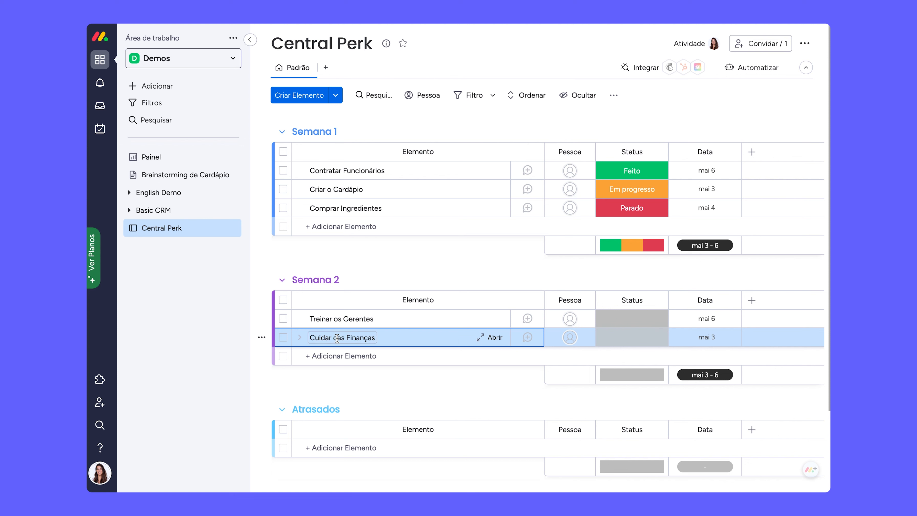
Add a new item named Inaugurar a Padaria! to the end of the Semana 2 group.
click(339, 356)
text(Inaugurar a Padaria!)
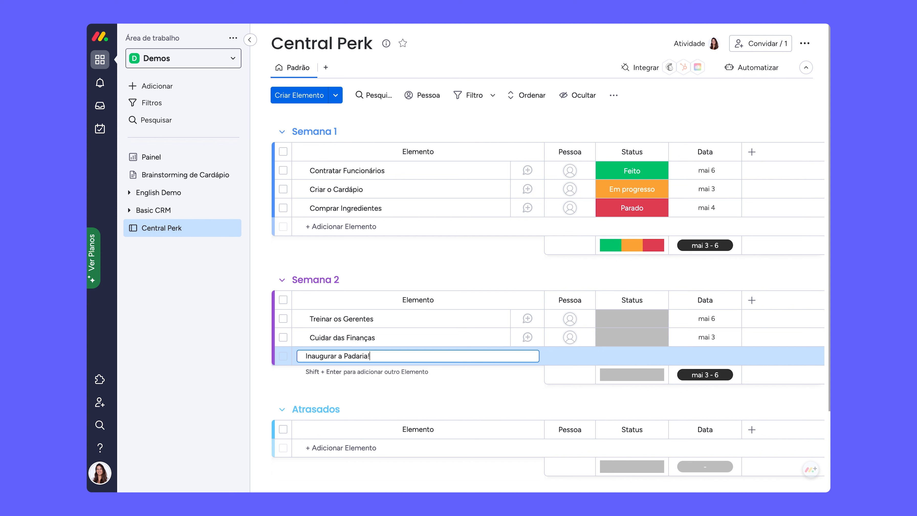
key(Return)
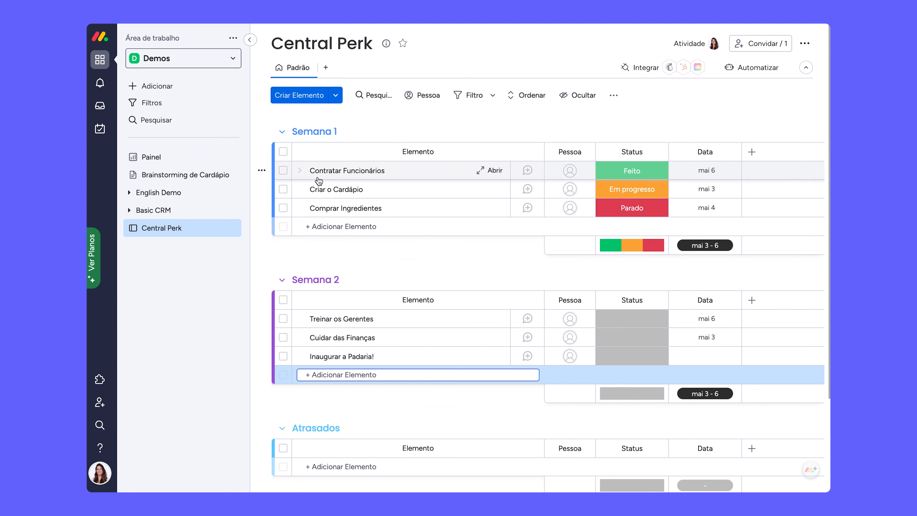
Add a subitem named Contratar Gerente under Contratar Funcionários and collapse the subitem list.
click(301, 171)
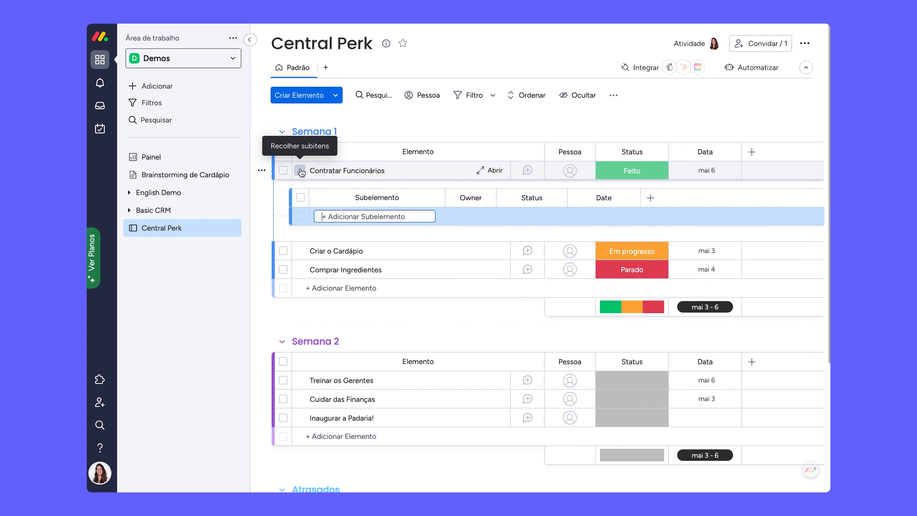
text(Contratar Gerente)
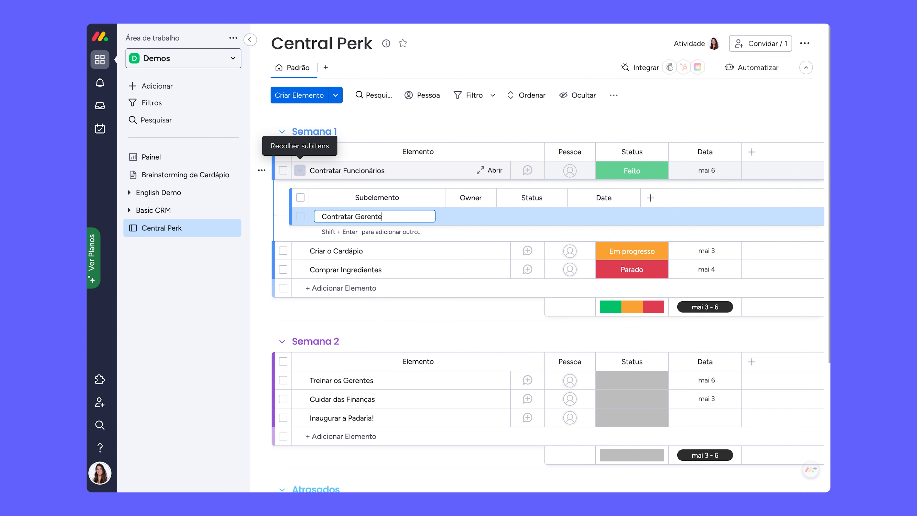
key(Return)
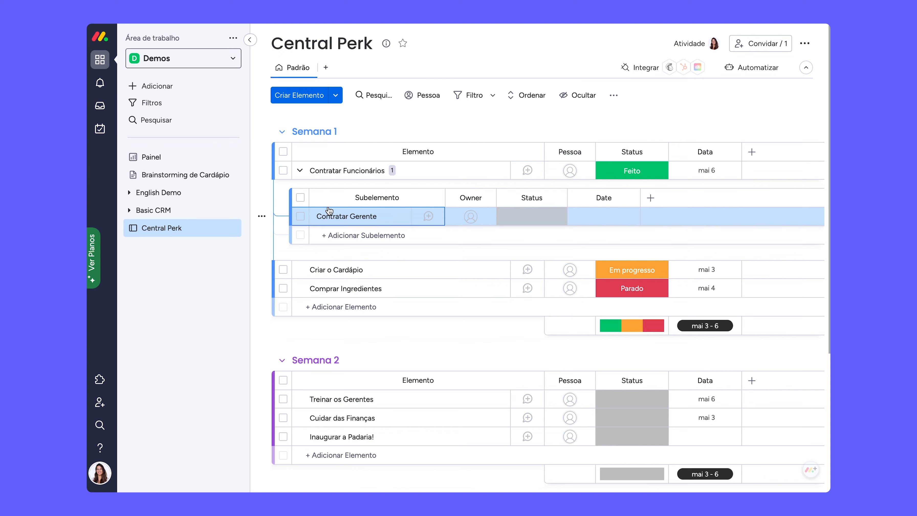
click(300, 170)
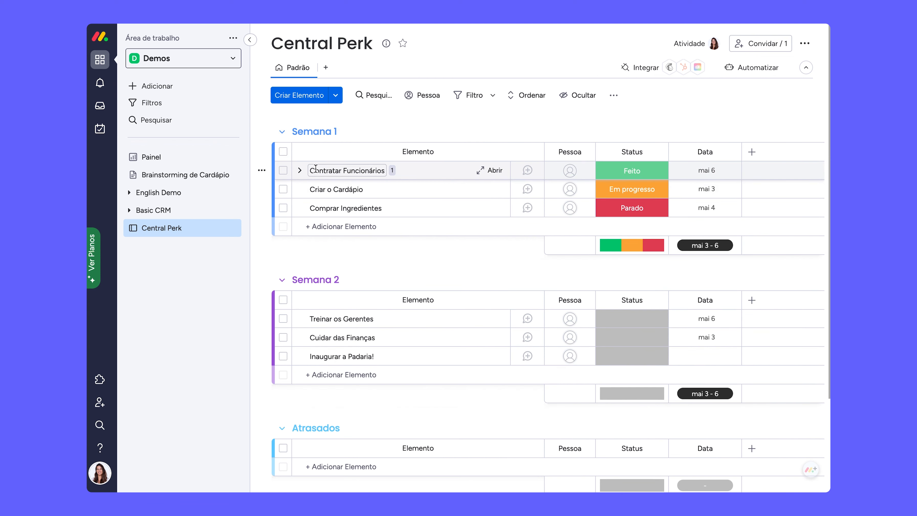
click(300, 170)
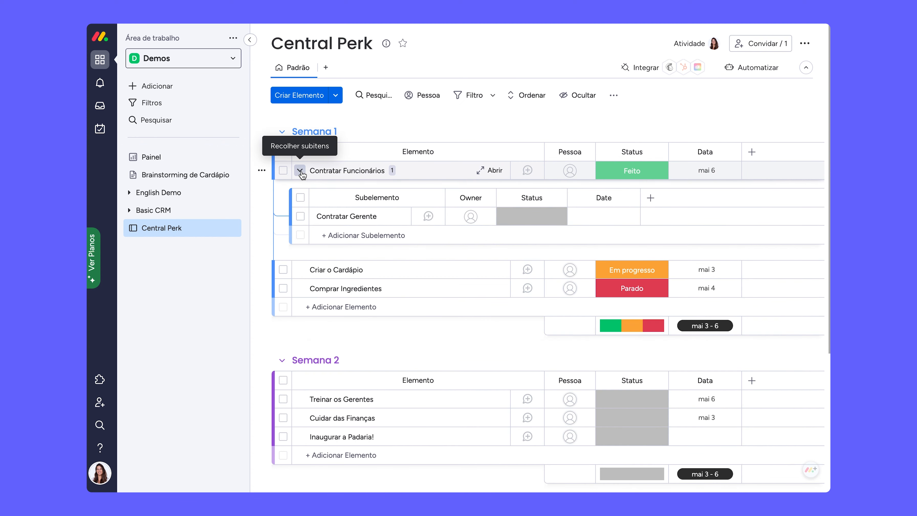
click(301, 171)
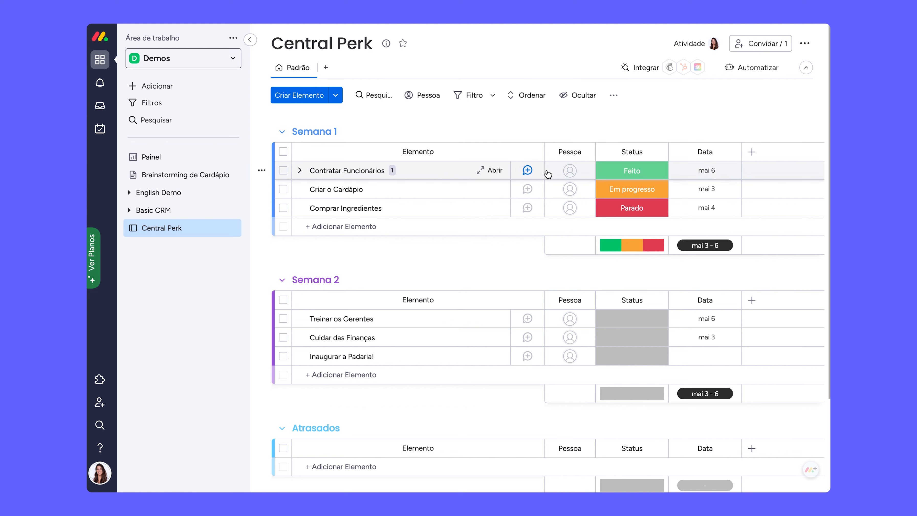
Assign the first two suggested people to the Contratar Funcionários item.
click(571, 172)
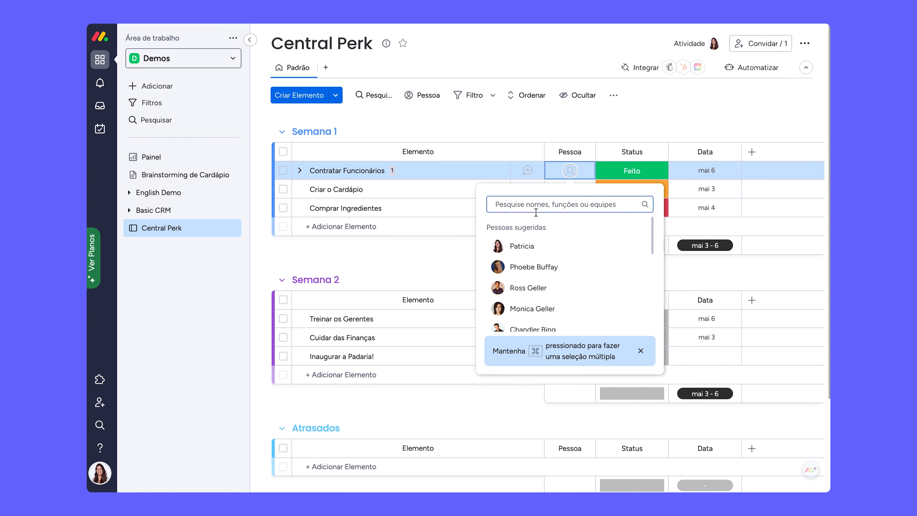
click(532, 246)
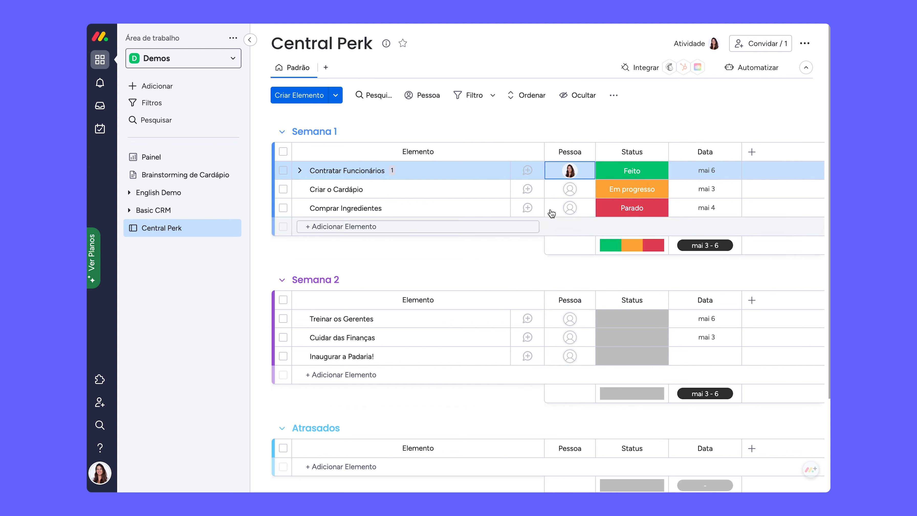
click(584, 177)
click(583, 263)
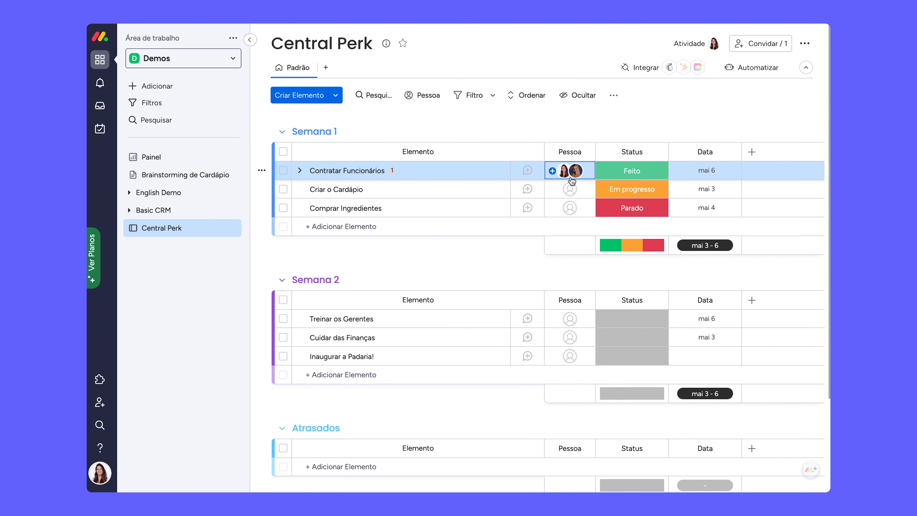
Assign the third suggested person to the Criar o Cardápio item.
click(574, 191)
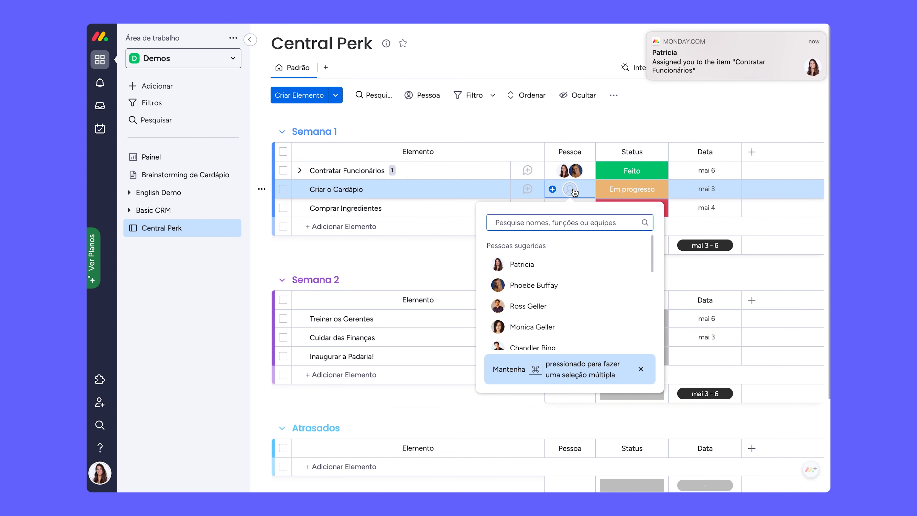
click(542, 305)
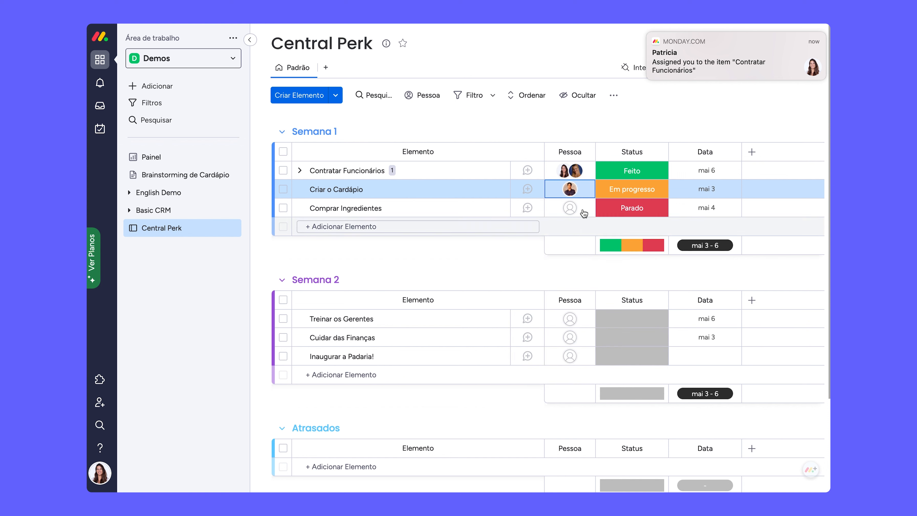
click(583, 190)
click(556, 302)
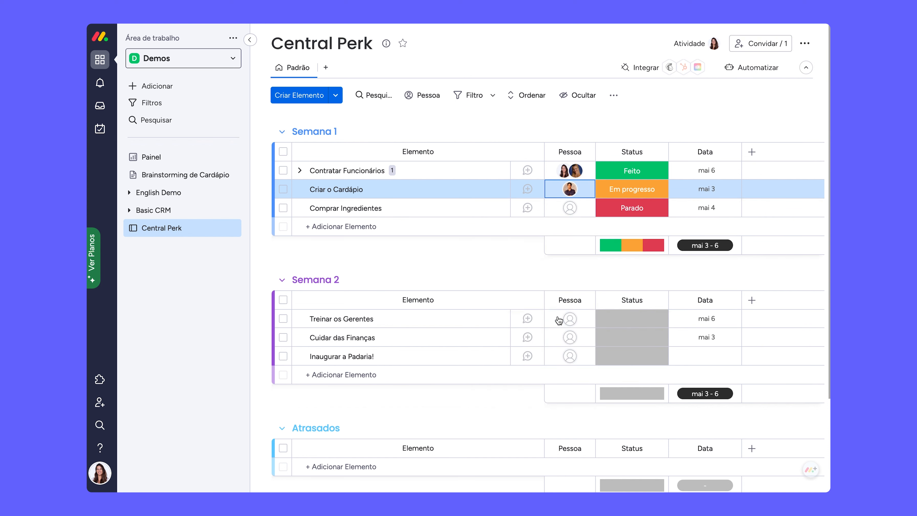
Assign the fifth suggested person to Comprar Ingredientes, and the fourth and first suggested people to Treinar os Gerentes.
click(583, 214)
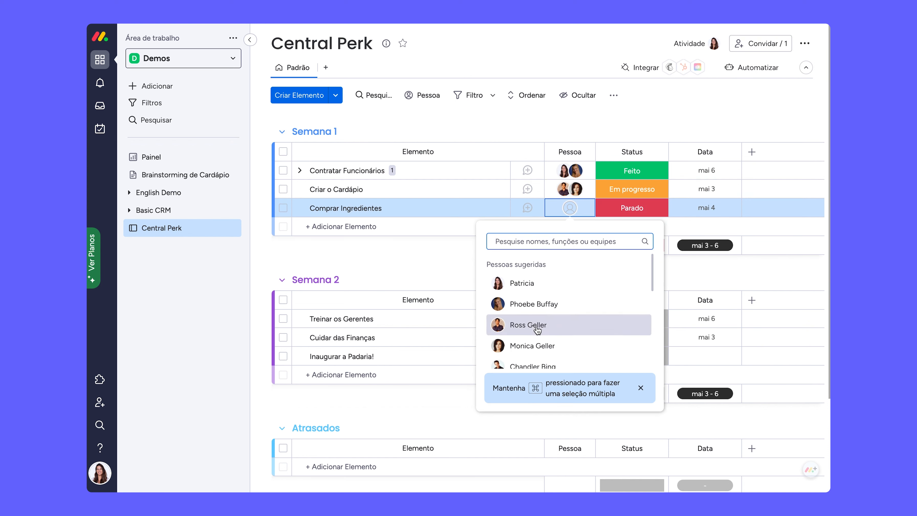
click(534, 365)
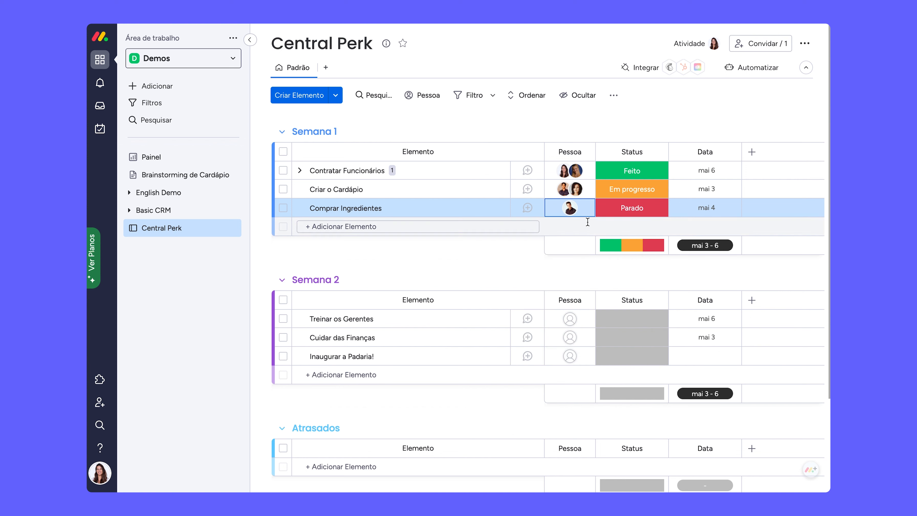
click(570, 326)
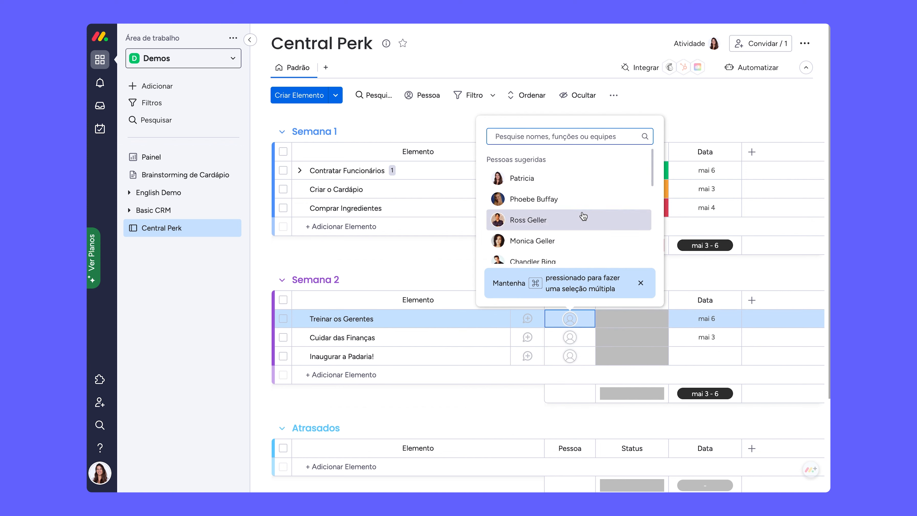
click(554, 243)
click(589, 323)
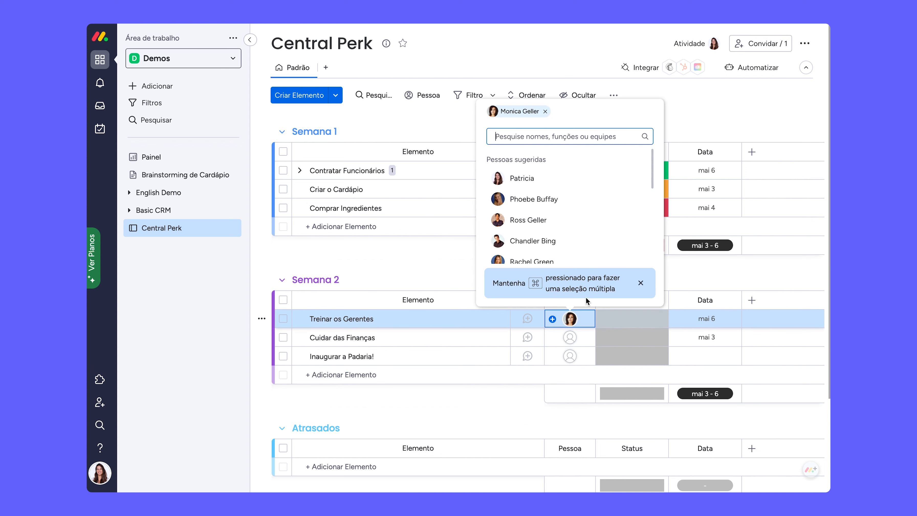
click(571, 183)
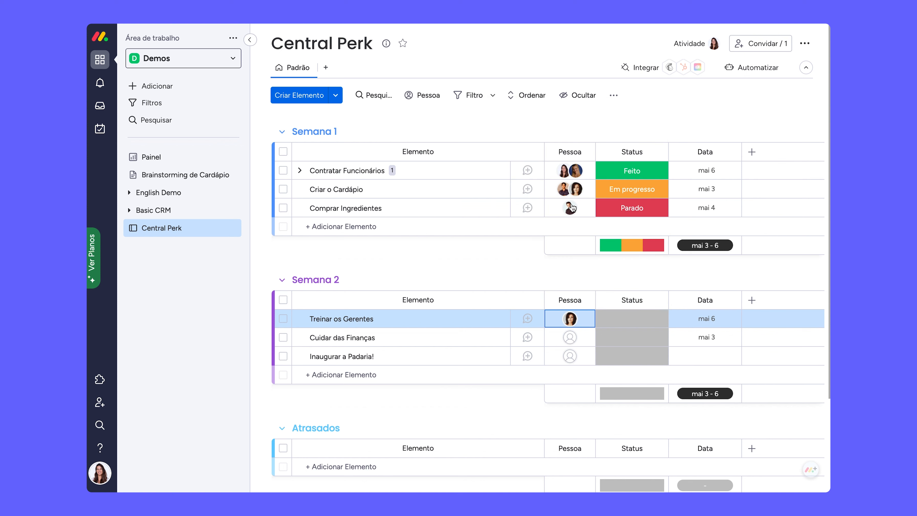
Assign the sixth and fifth suggested people to the Cuidar das Finanças item in Semana 2.
click(585, 341)
scroll(558, 280, down, 1)
click(557, 276)
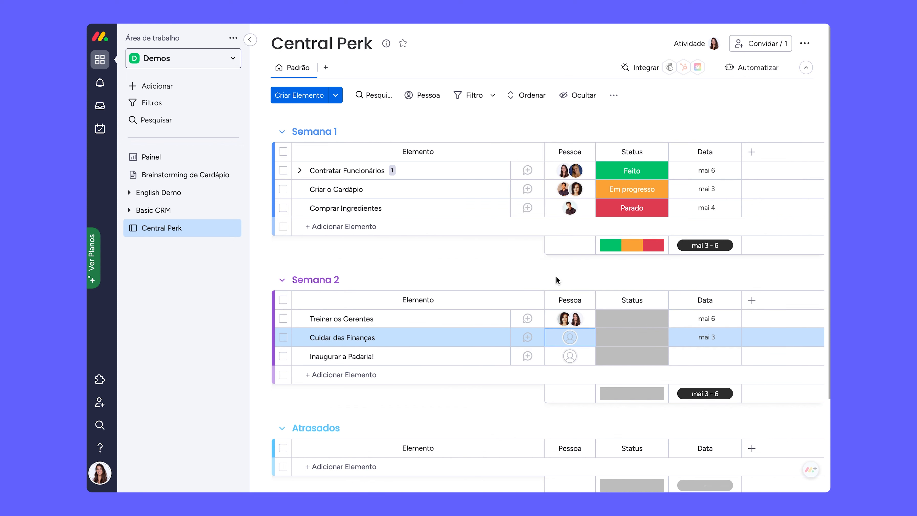
click(583, 336)
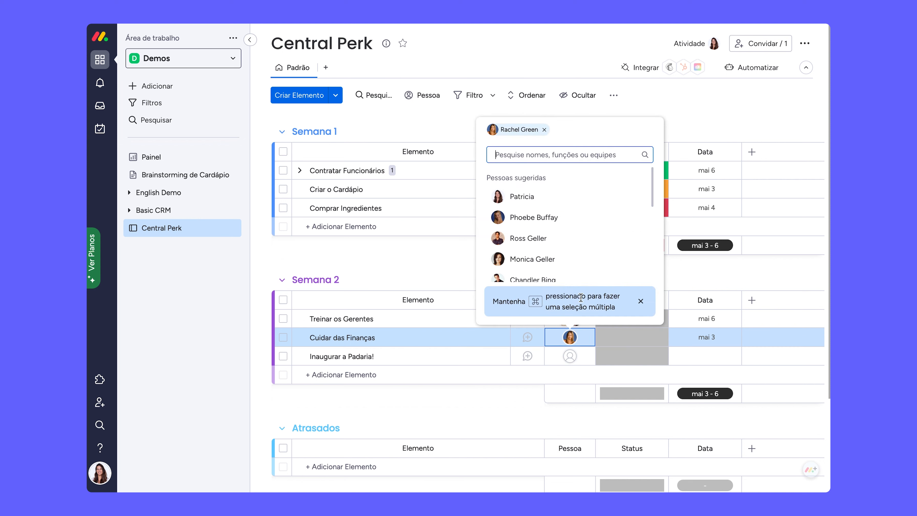
scroll(574, 262, down, 1)
scroll(569, 215, up, 2)
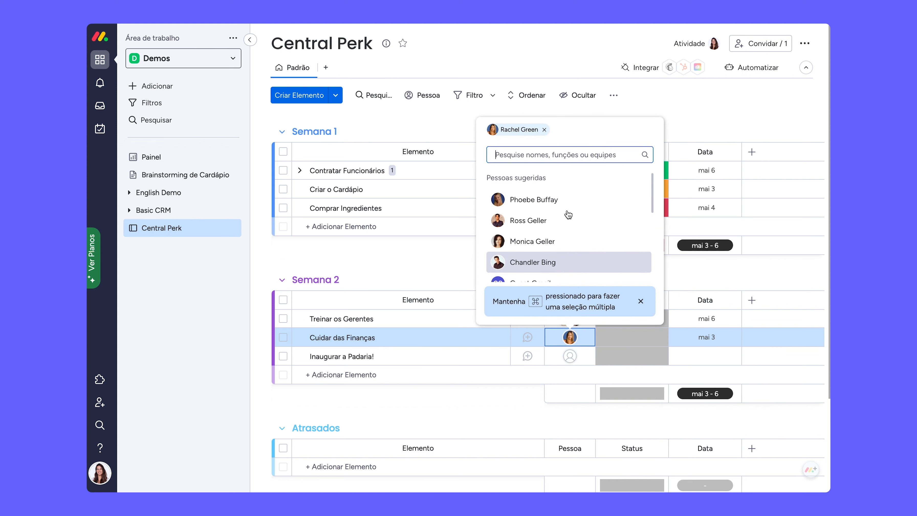
click(580, 263)
Assign the third suggested person to the Inaugurar a Padaria! item.
click(592, 363)
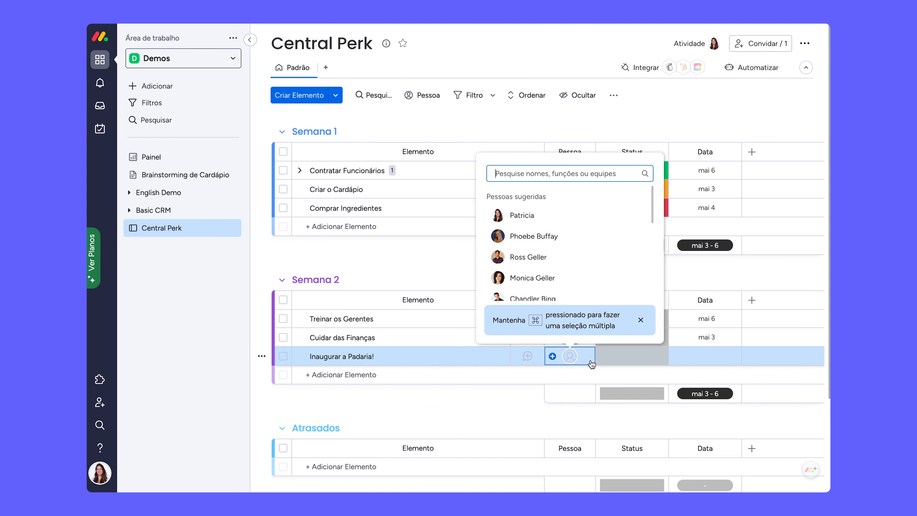
scroll(583, 289, down, 1)
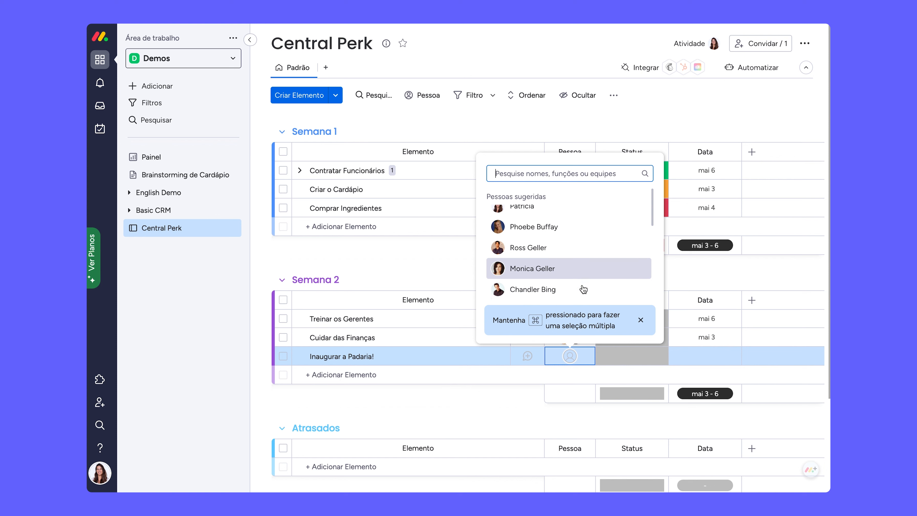
click(563, 253)
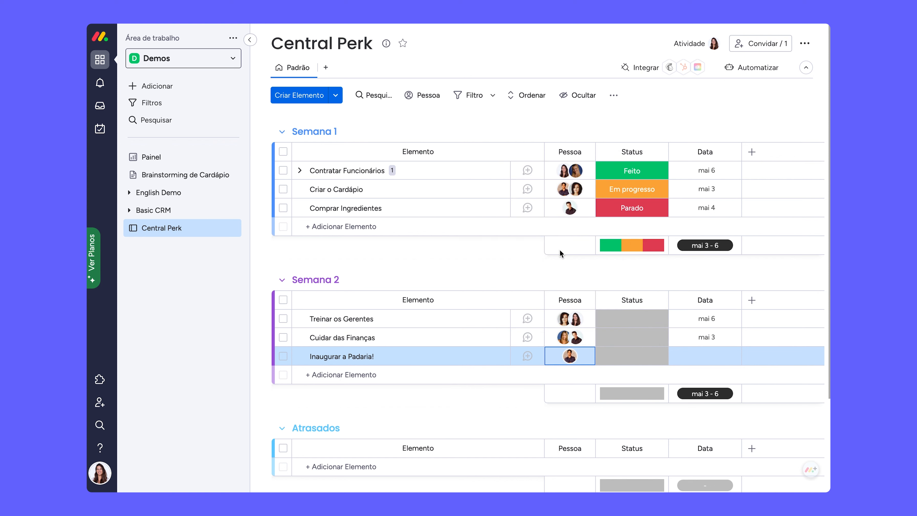
click(465, 414)
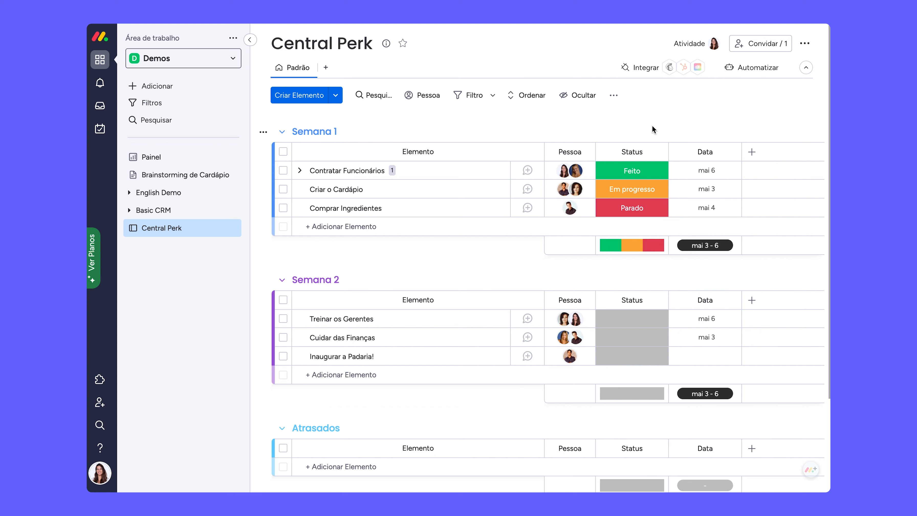
Set the status of Comprar Ingredientes, Treinar os Gerentes and Inaugurar a Padaria! to Em progresso, and of Cuidar das Finanças to Feito.
click(637, 210)
click(592, 241)
click(631, 319)
click(596, 161)
click(629, 338)
click(600, 221)
click(630, 356)
click(599, 198)
click(741, 129)
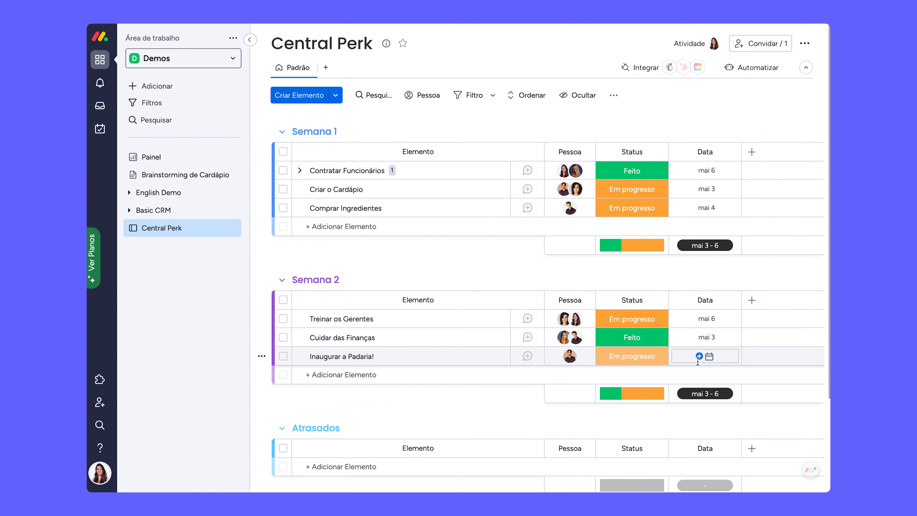
Set the date of the Inaugurar a Padaria! item to 31 May 2023.
click(699, 357)
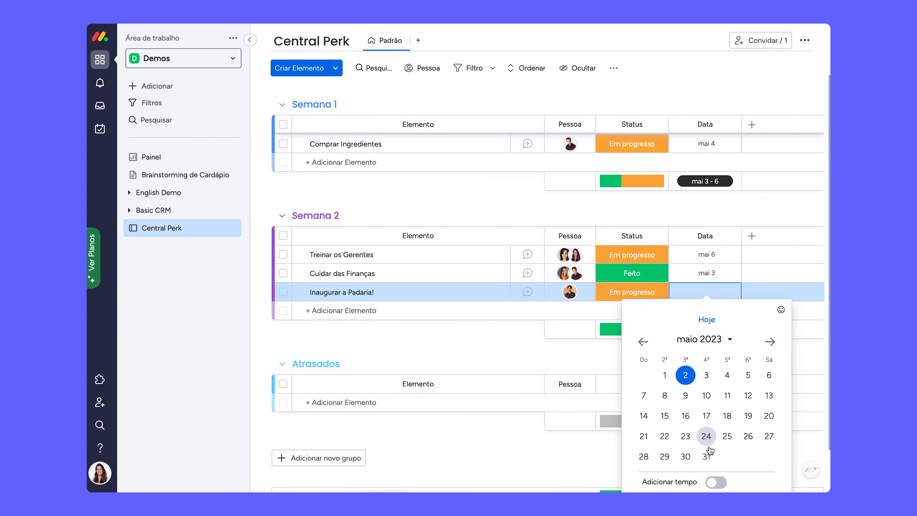
click(707, 457)
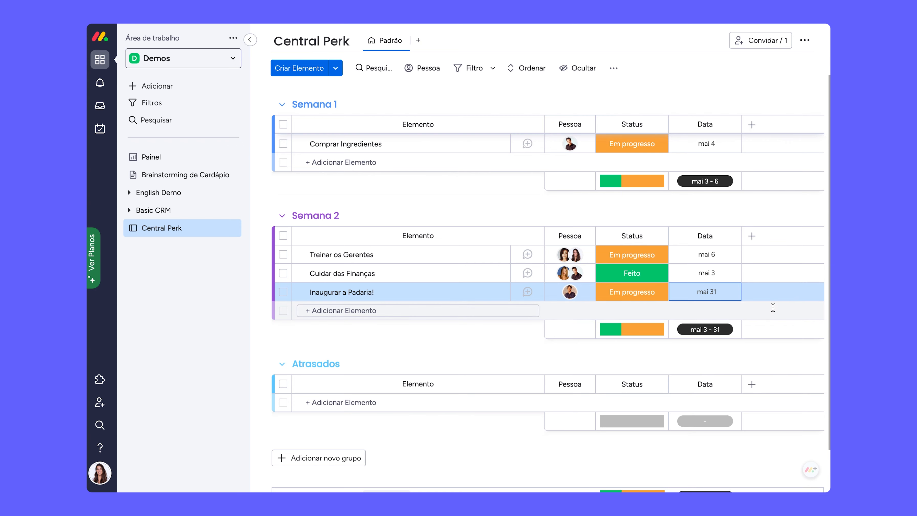
Rename the Data column as Prazo.
scroll(772, 307, up, 3)
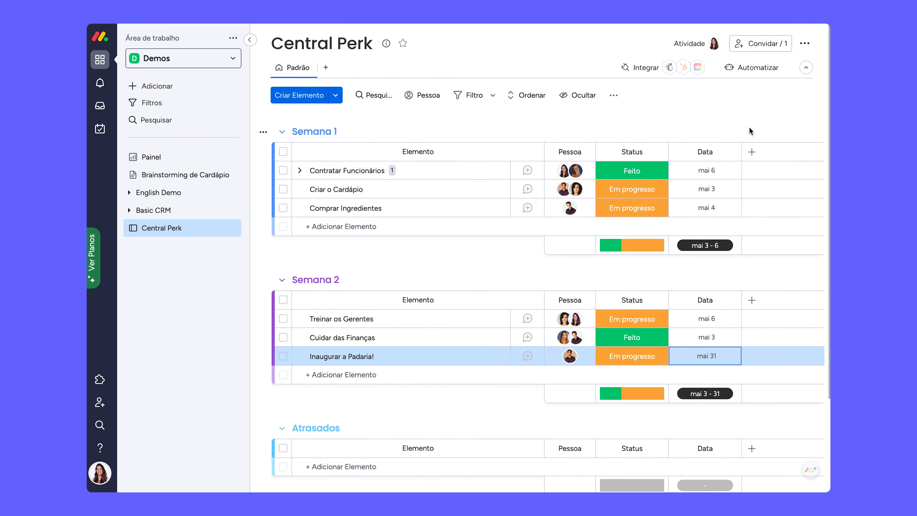
click(701, 152)
text(Prazo)
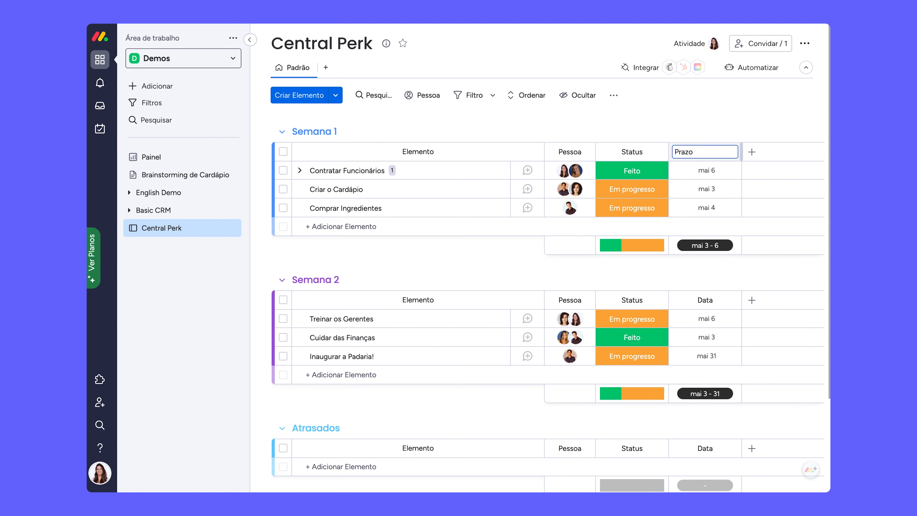
key(Return)
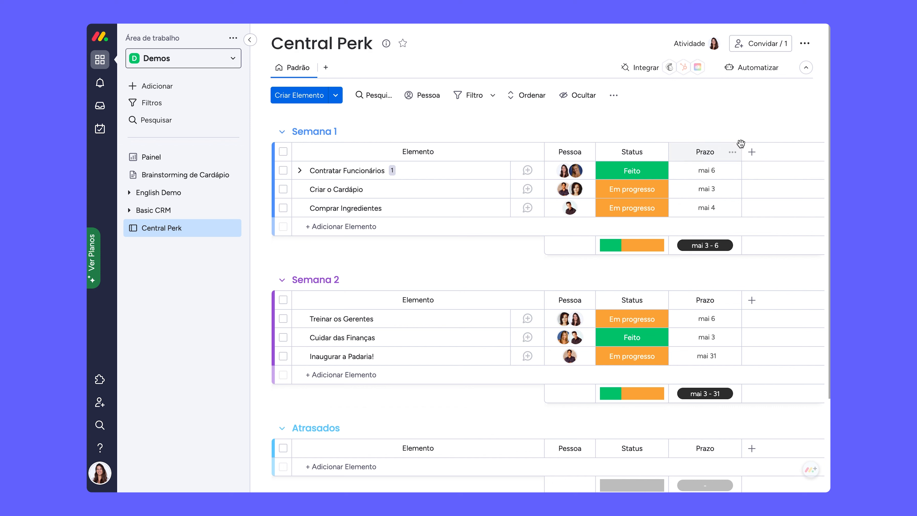
Define the Prazo column as a deadline and connect it to the Status column.
click(732, 152)
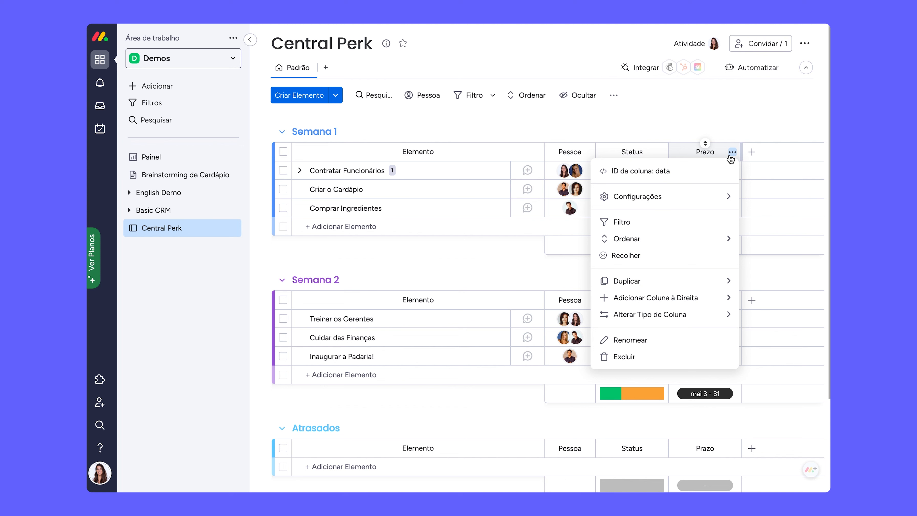
mouse_move(647, 202)
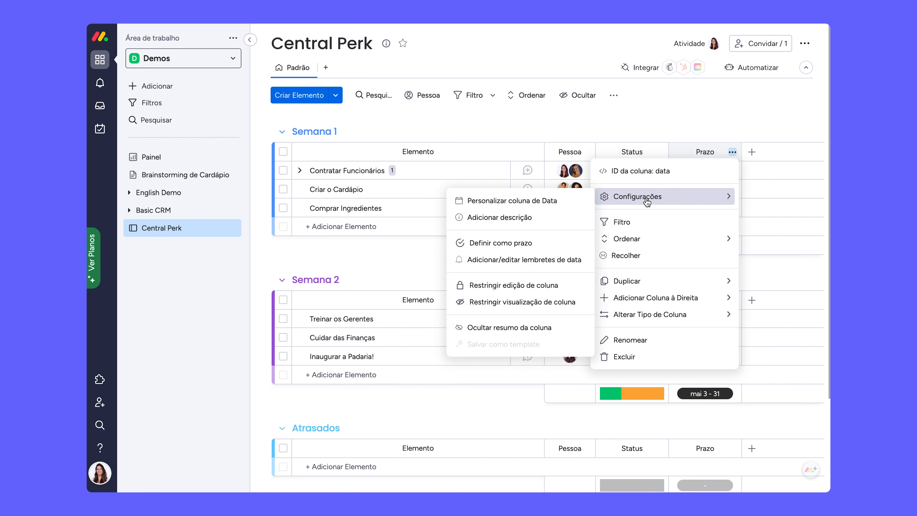
click(510, 249)
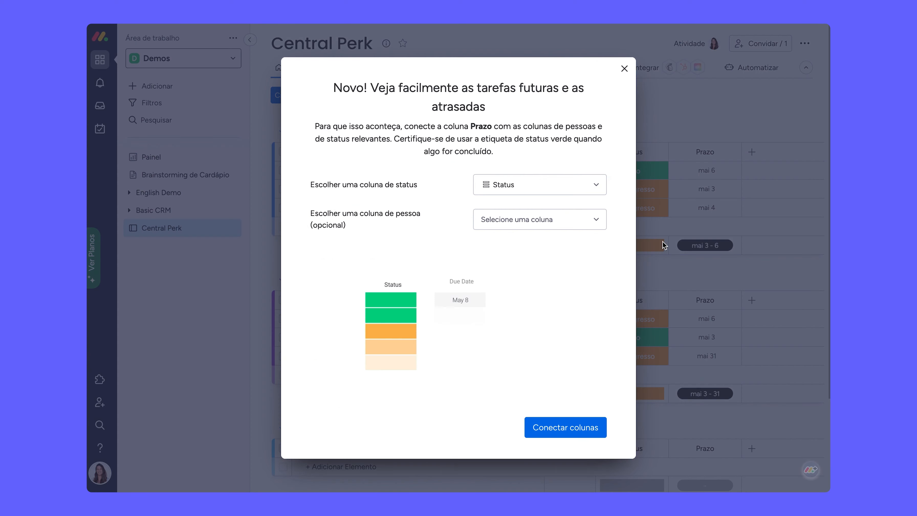
click(538, 185)
click(527, 211)
click(560, 423)
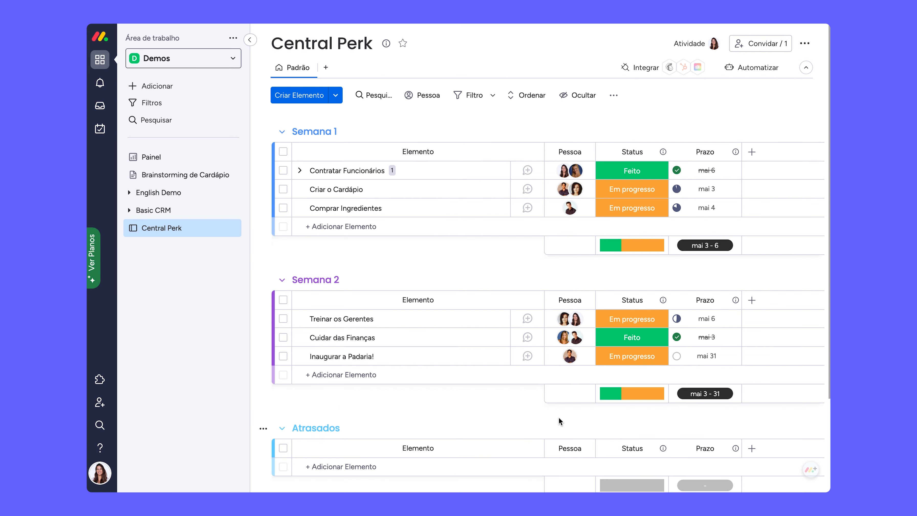
Add a Números column and enter 10, 20 and 30 for the three Semana 1 items in order.
click(752, 152)
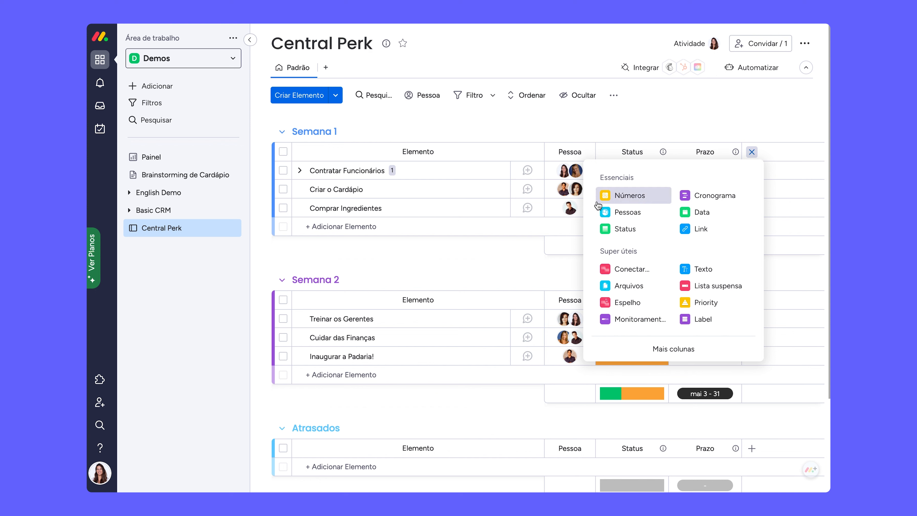
click(624, 202)
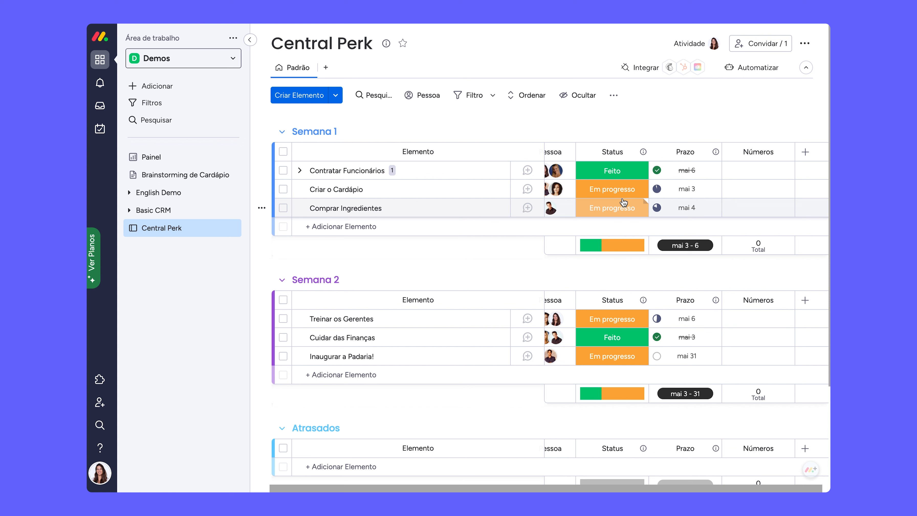
click(775, 170)
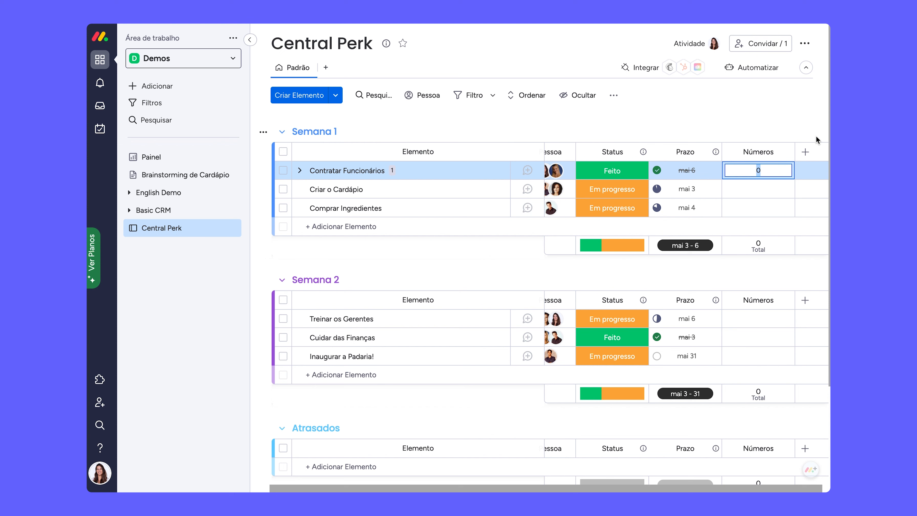
text(10)
click(776, 189)
text(20)
click(776, 207)
text(30)
Enter 40 for Treinar os Gerentes, 50 for Cuidar das Finanças and 40 for Inaugurar a Padaria! in the Números column.
click(765, 319)
text(40)
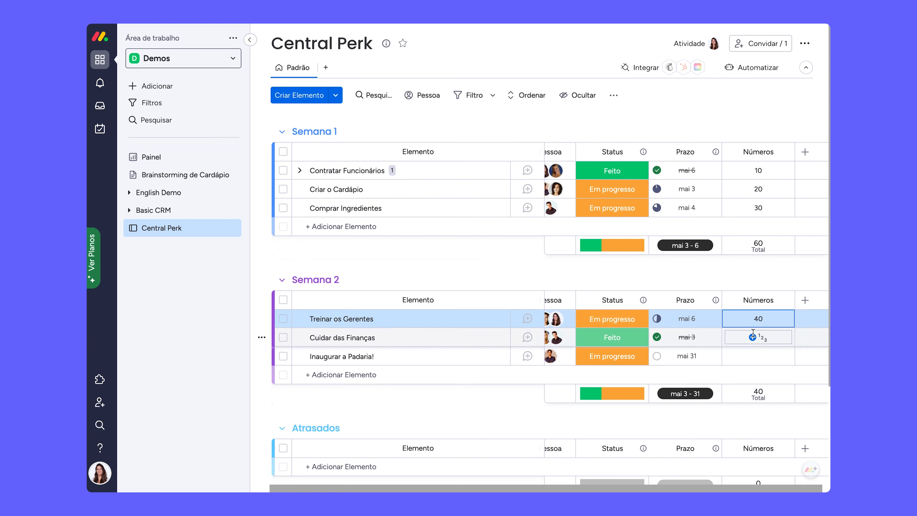
click(763, 336)
text(50)
click(765, 356)
text(40)
key(Return)
Rename the Números column as Orçamento.
click(751, 152)
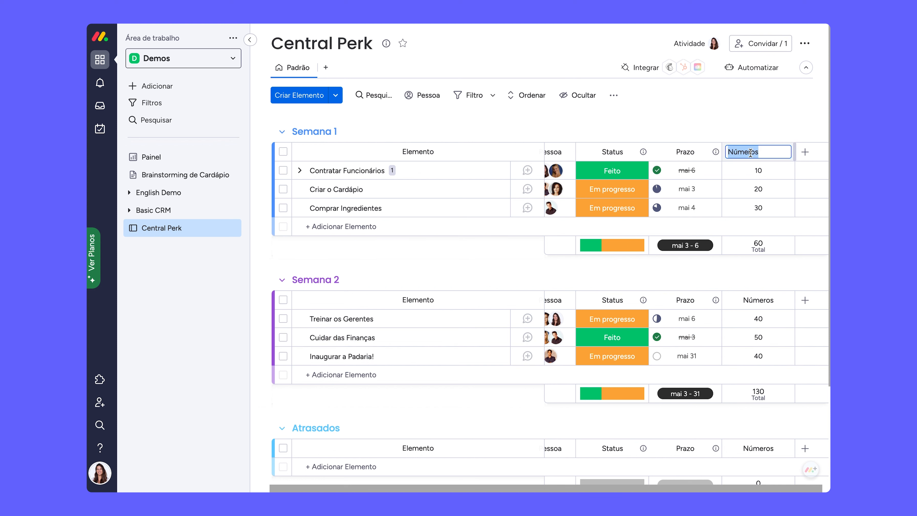
text(Orçamento)
key(Return)
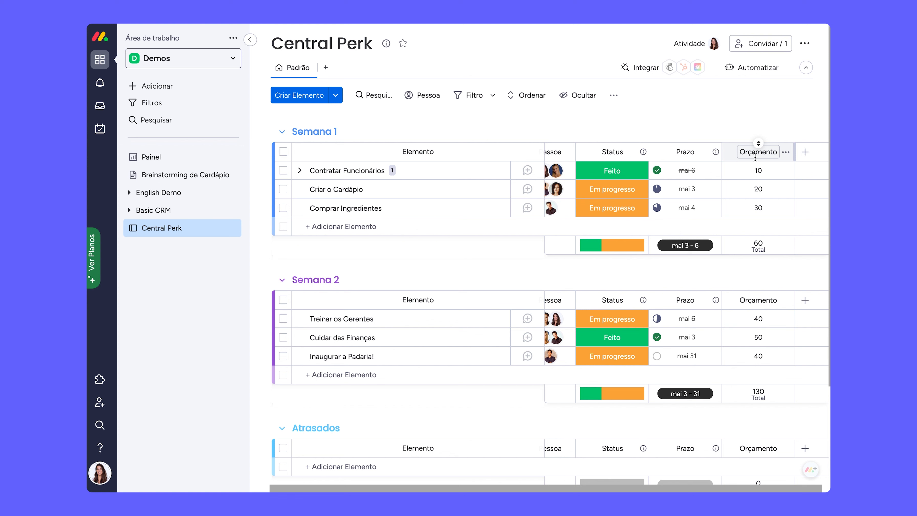
Try the $ unit for the Orçamento column, and replace it with the custom unit R$.
click(767, 246)
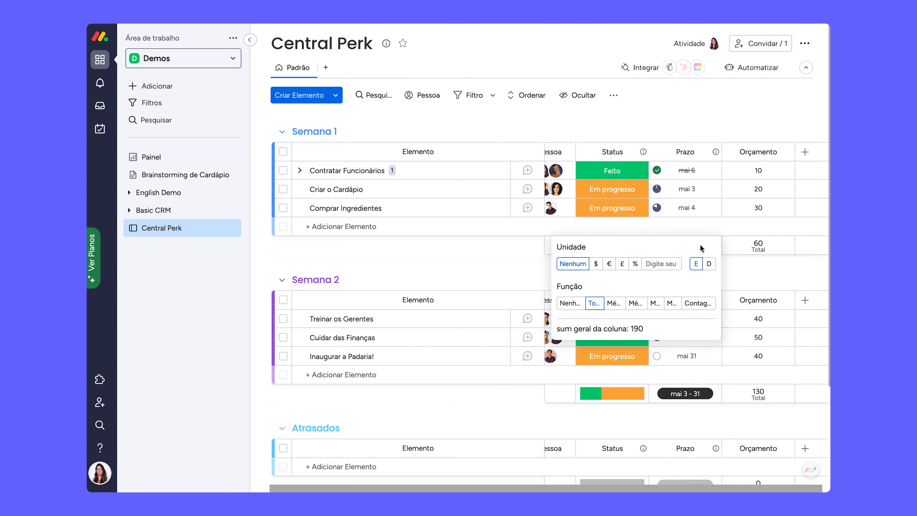
click(596, 264)
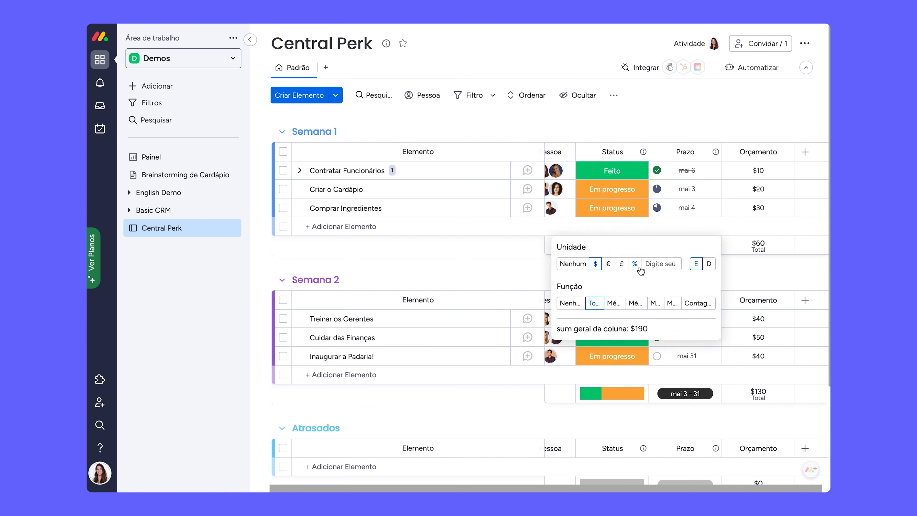
click(666, 265)
text(R)
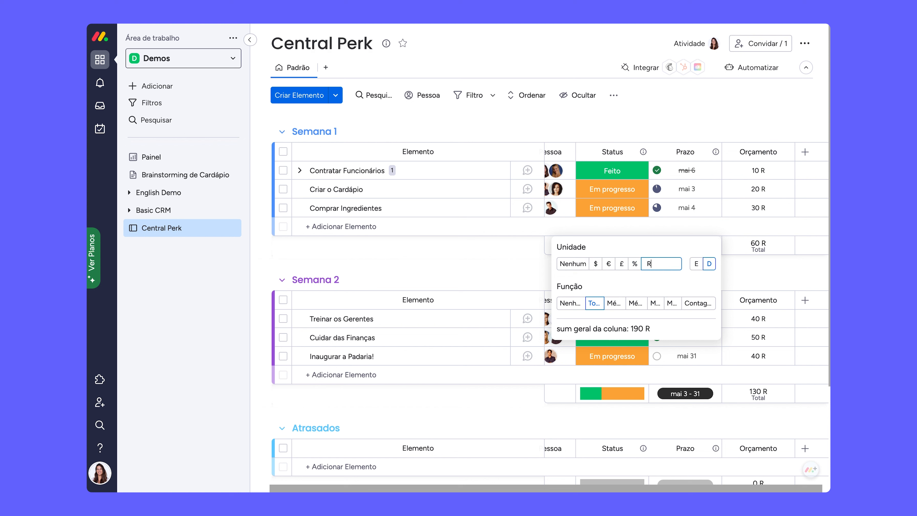
text($)
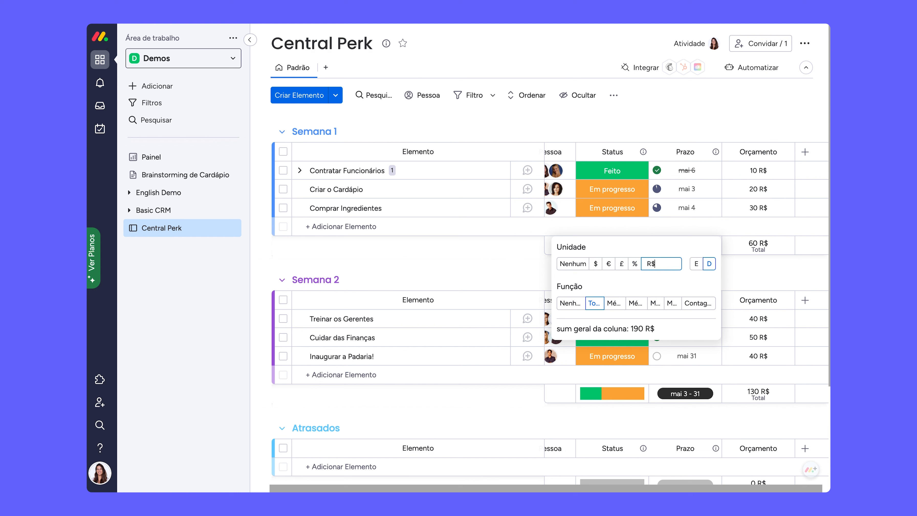
click(782, 256)
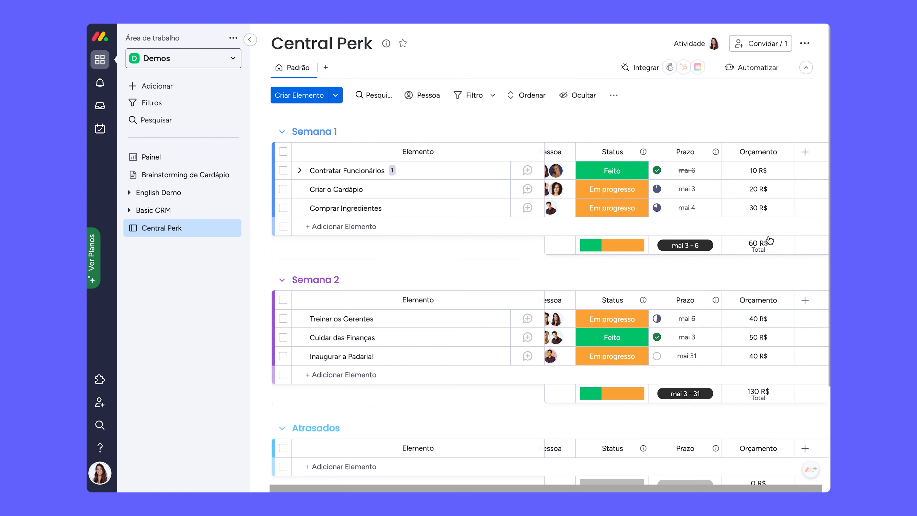
Add a Cronograma column after the Orçamento column.
click(806, 152)
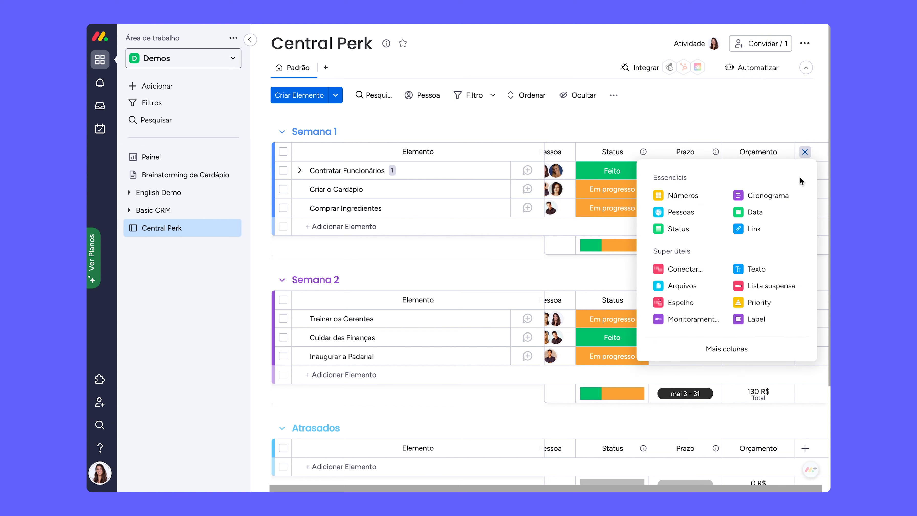
click(794, 194)
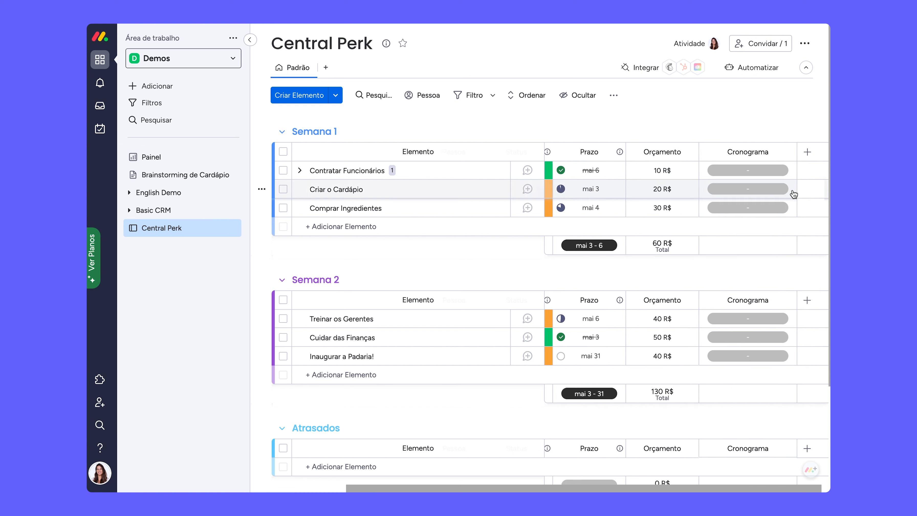
Set the Semana 1 Cronograma dates: Contratar Funcionários mai 1 - 4, Criar o Cardápio mai 3 - 10, Comprar Ingredientes mai 1 - 11.
click(748, 170)
click(453, 257)
click(516, 258)
click(748, 189)
click(495, 276)
click(495, 294)
click(748, 208)
click(518, 314)
Set the Semana 2 Cronograma dates: Treinar os Gerentes mai 16 - 19, Cuidar das Finanças mai 22 - 25, Inaugurar a Padaria! mai 28 - 31.
scroll(748, 289, down, 2)
click(748, 267)
click(474, 395)
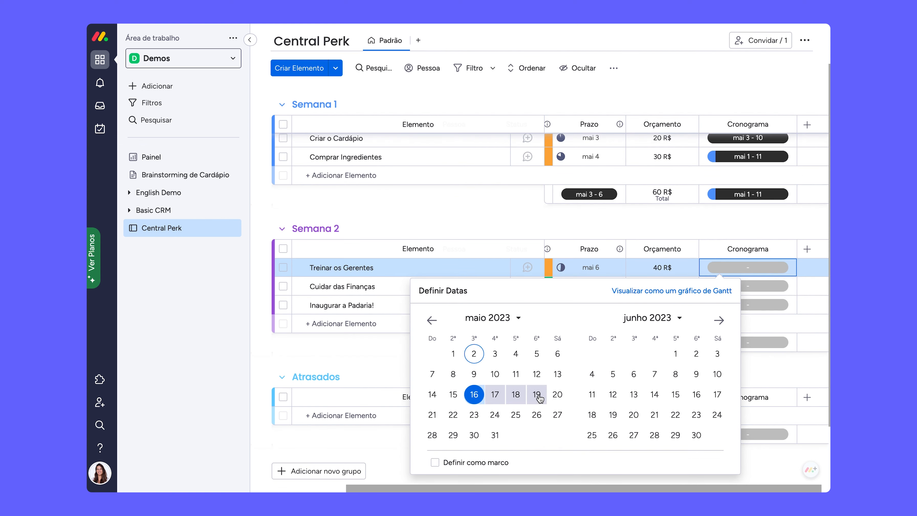
click(537, 396)
click(747, 286)
click(453, 433)
click(516, 434)
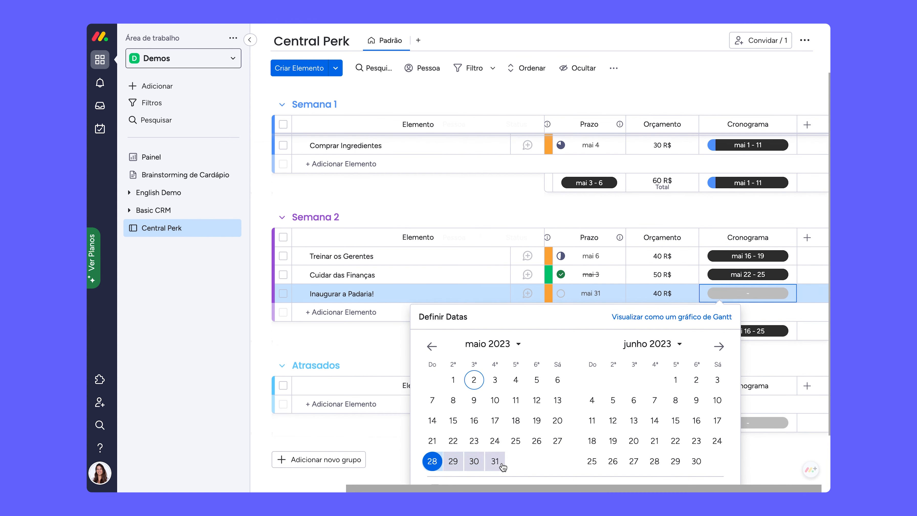
click(747, 216)
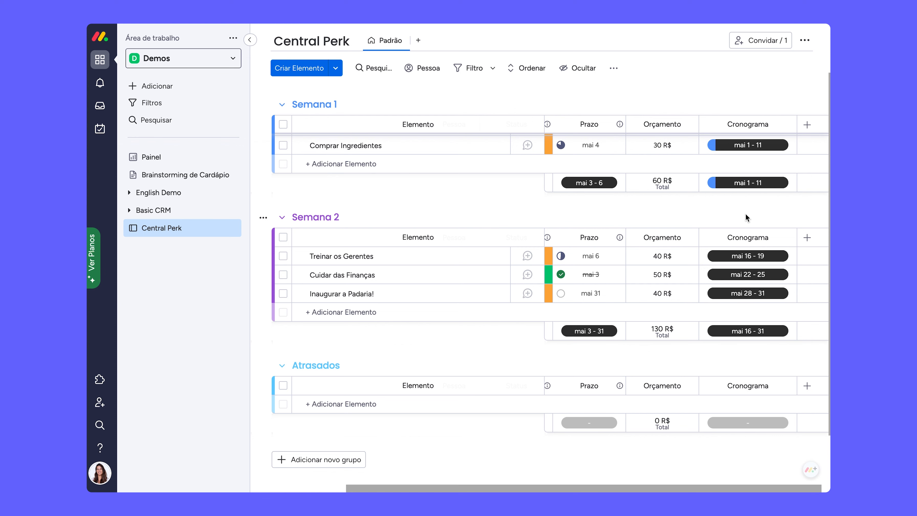
Add a second Status column after the Cronograma column.
scroll(745, 213, up, 2)
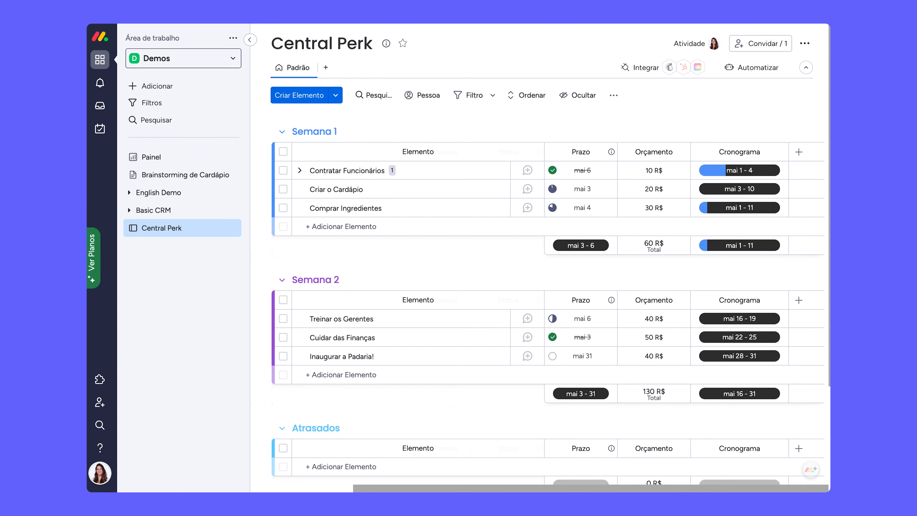
click(799, 152)
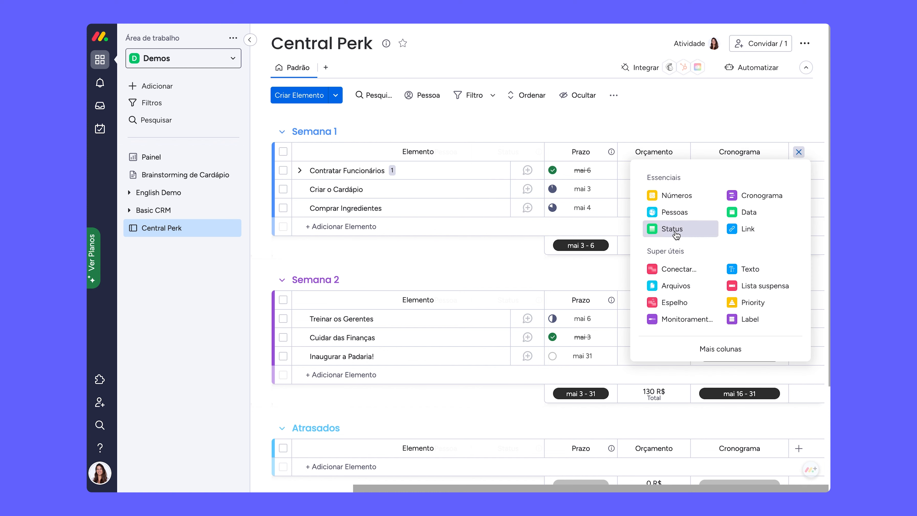
click(667, 234)
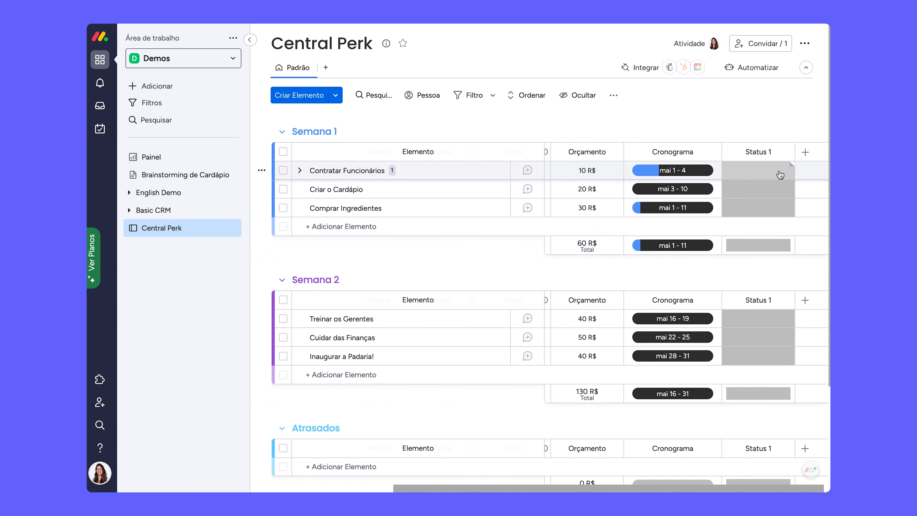
Rename the new status column's labels Done, Working on it and Stuck as Alta, Média and Baixa.
click(752, 189)
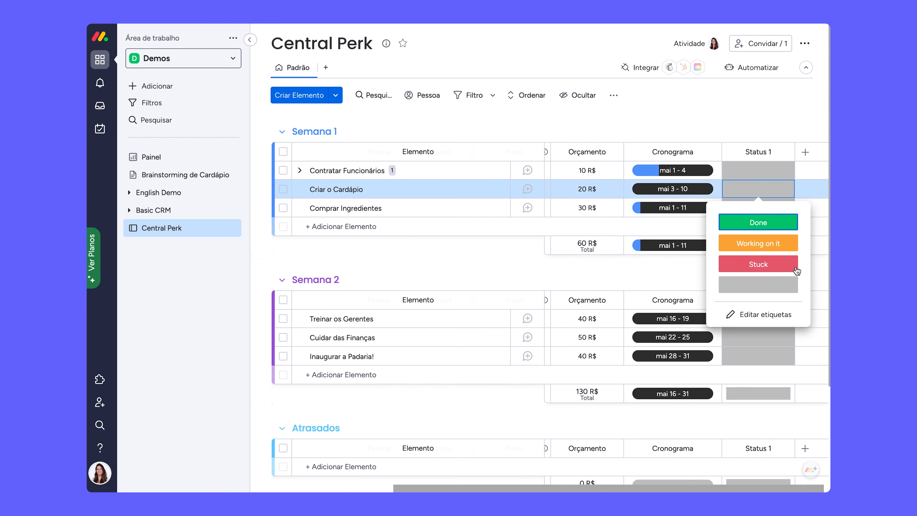
click(762, 314)
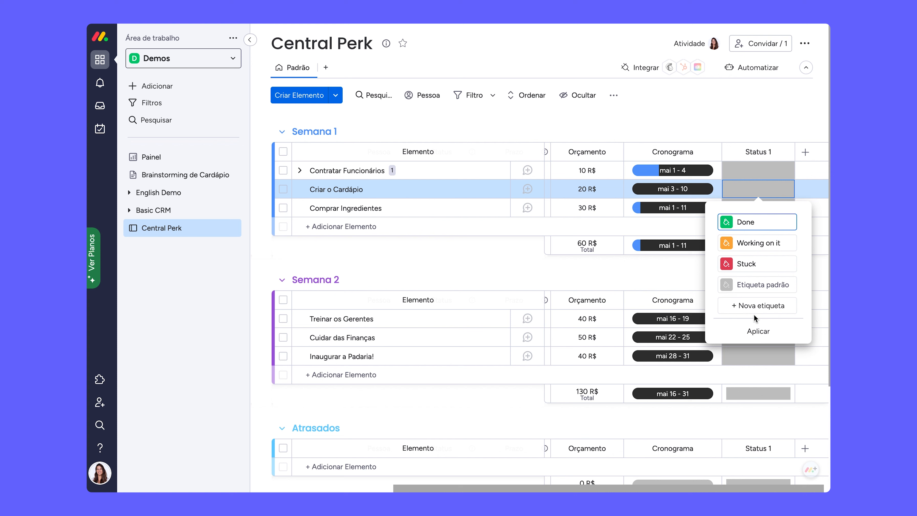
key(super+a)
text(Alta)
key(Tab)
text(Média)
key(Tab)
text(Baixa)
Recolour the Alta, Média and Baixa labels in dark, medium and light pink, and apply the label changes.
click(727, 222)
click(734, 279)
click(727, 243)
click(749, 301)
click(727, 264)
click(766, 323)
click(759, 331)
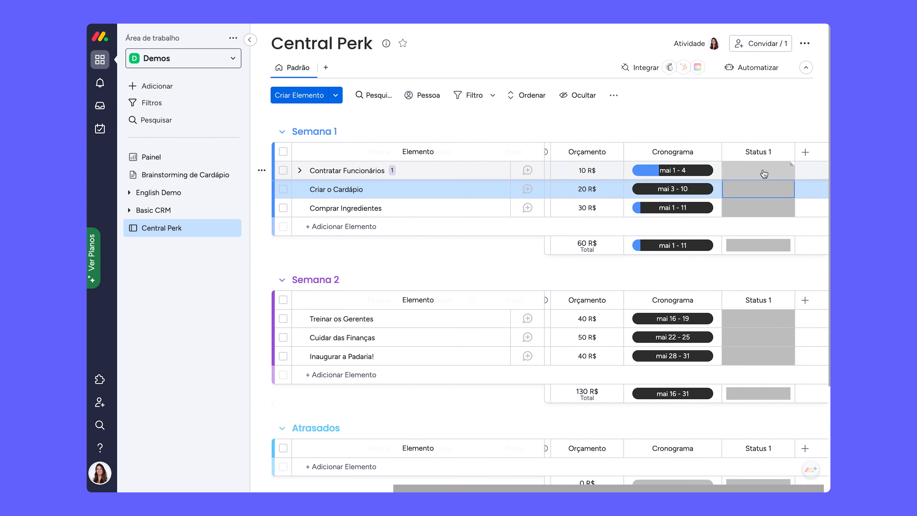
In the new status column, set Contratar Funcionários to Alta, Criar o Cardápio to Média and Comprar Ingredientes to Baixa.
click(763, 175)
click(779, 204)
click(770, 190)
click(764, 243)
click(763, 208)
click(762, 283)
Set the Semana 2 labels in the new status column: Treinar os Gerentes Baixa, Cuidar das Finanças Média, Inaugurar a Padaria! Alta.
click(745, 338)
click(752, 390)
click(759, 357)
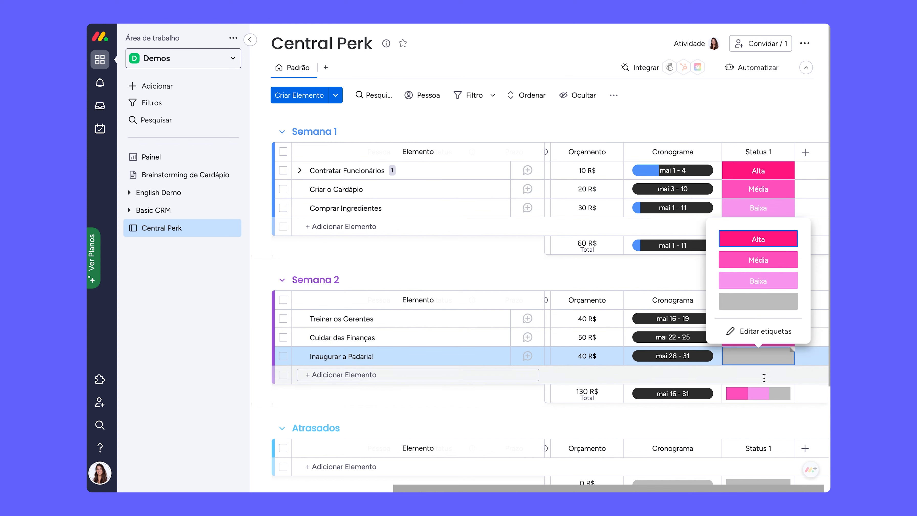
click(747, 242)
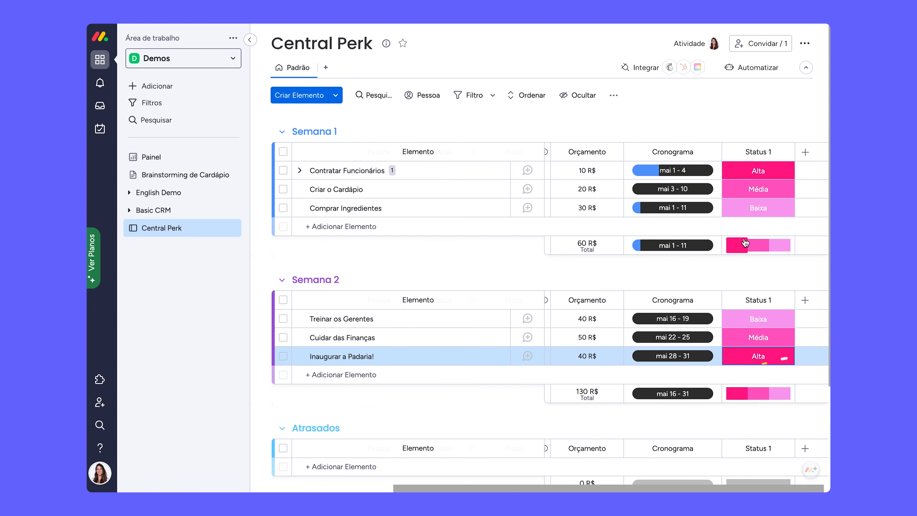
Rename the Status 1 column as Prioridade.
click(756, 152)
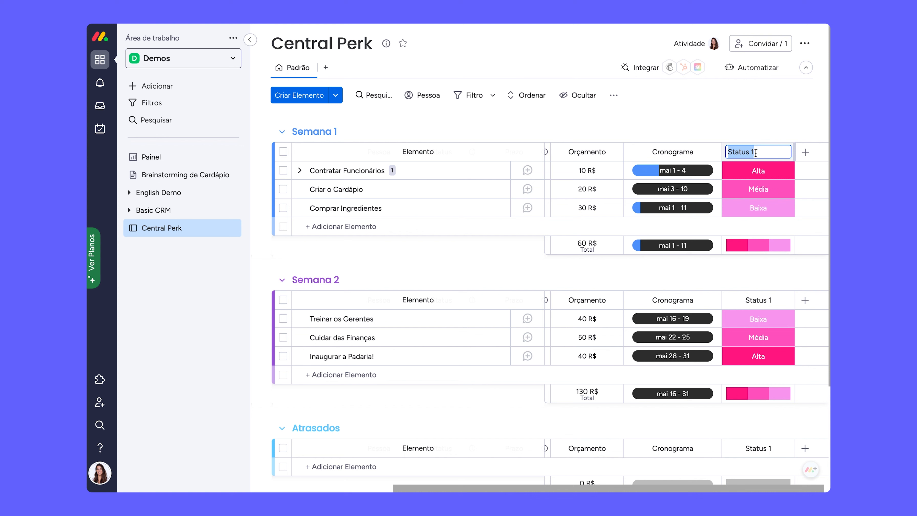
text(Prioridade)
key(Return)
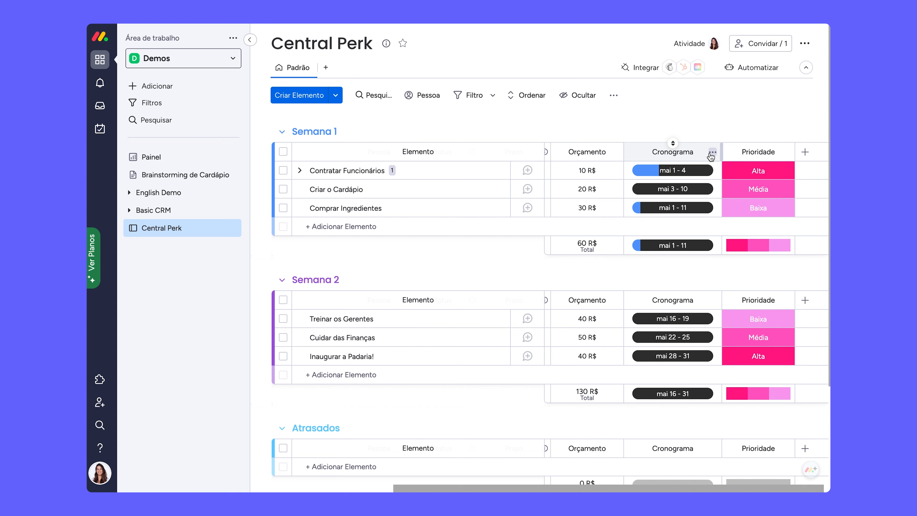
Browse the column types offered in the Central de Colunas, and close it without adding one.
click(805, 152)
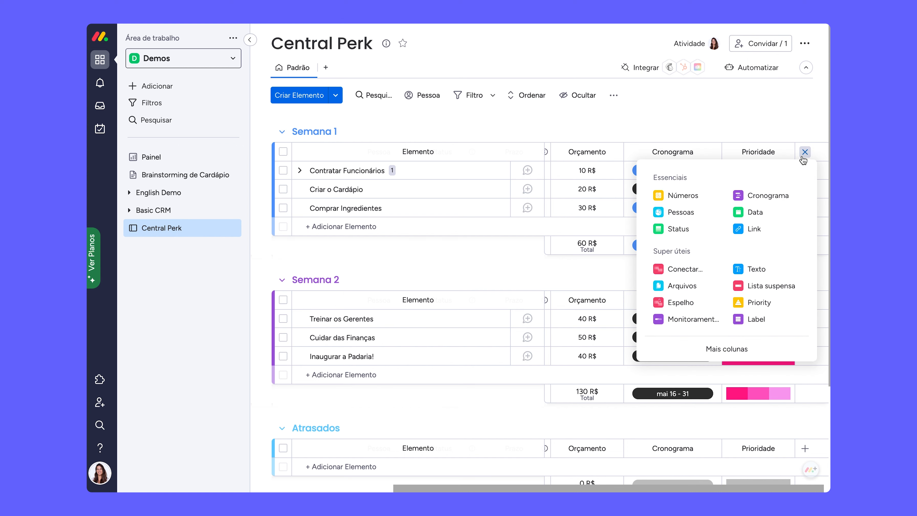
click(720, 350)
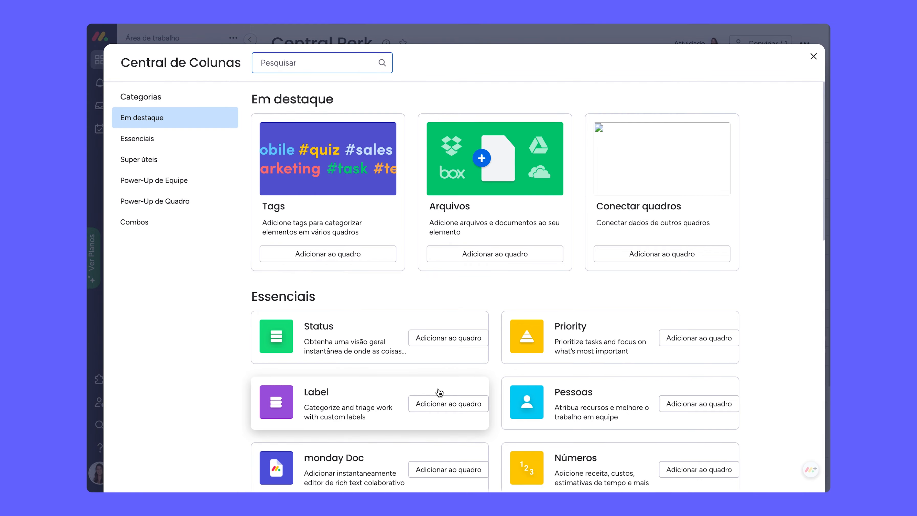
scroll(438, 390, down, 5)
scroll(438, 388, down, 12)
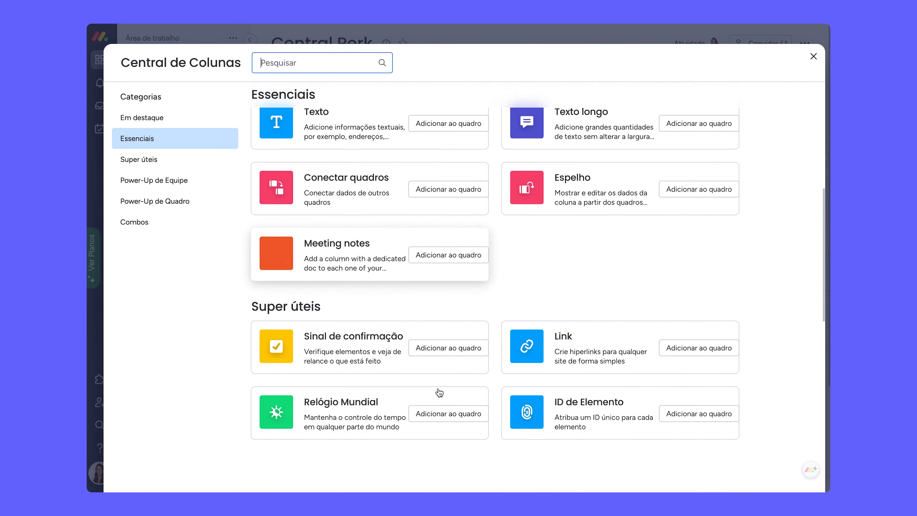
scroll(438, 388, down, 15)
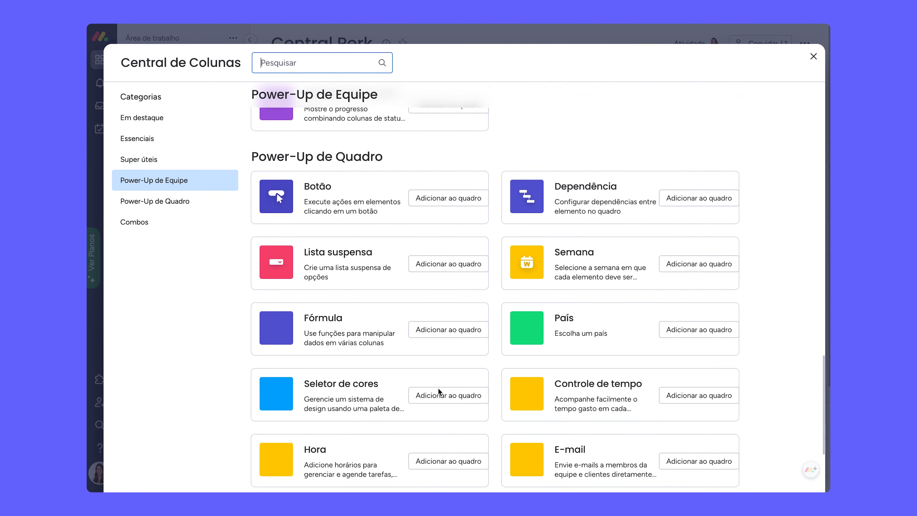
click(814, 56)
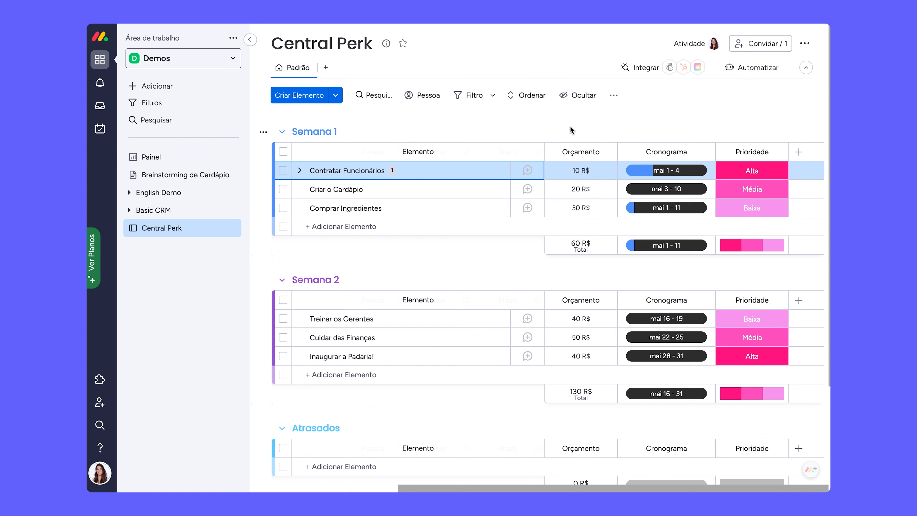
Post an update on Criar o Cardápio that mentions the first suggested person and says "precisamos criar o cardápio!".
click(527, 189)
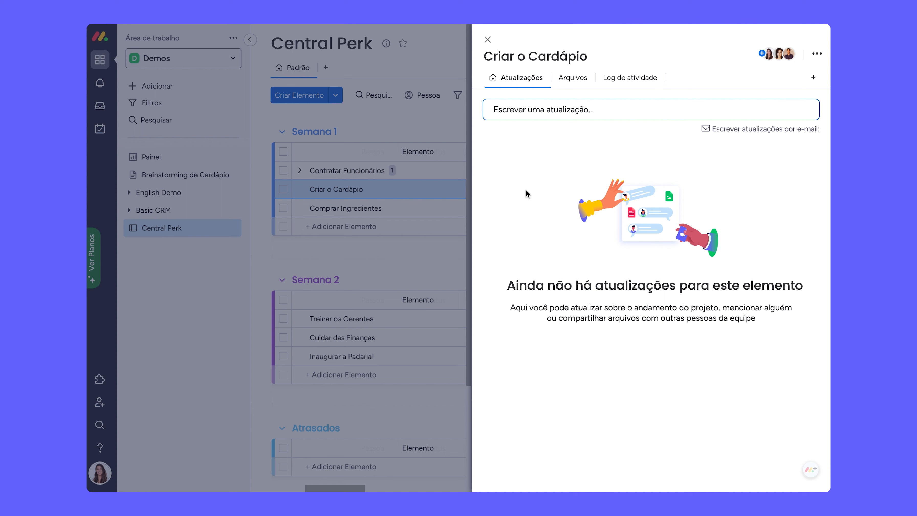
click(584, 109)
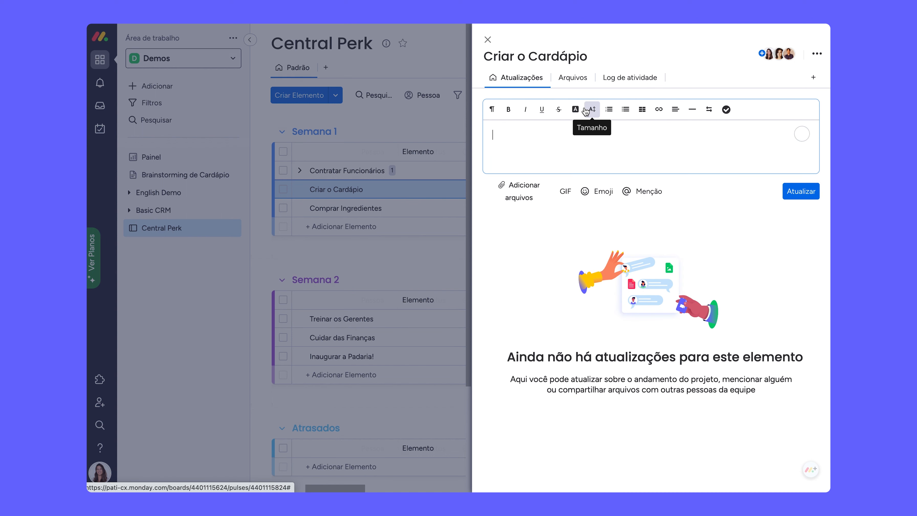
text(@)
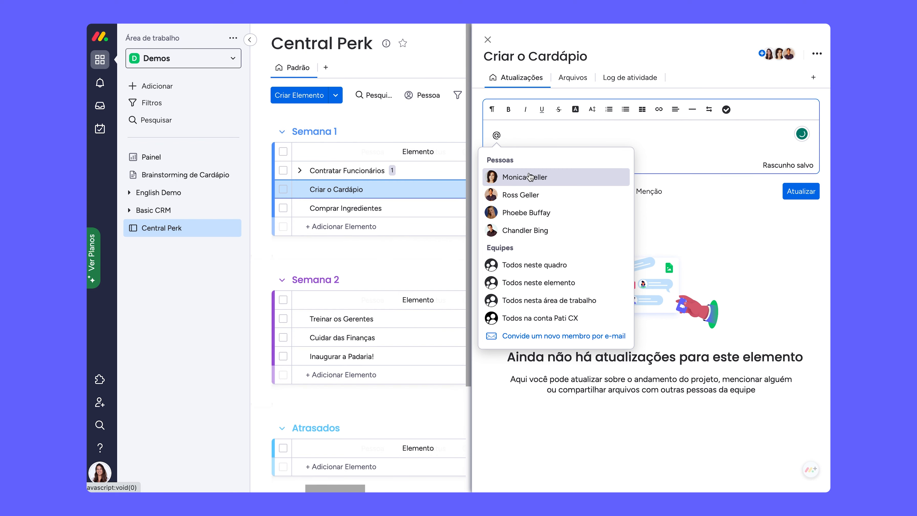
click(530, 177)
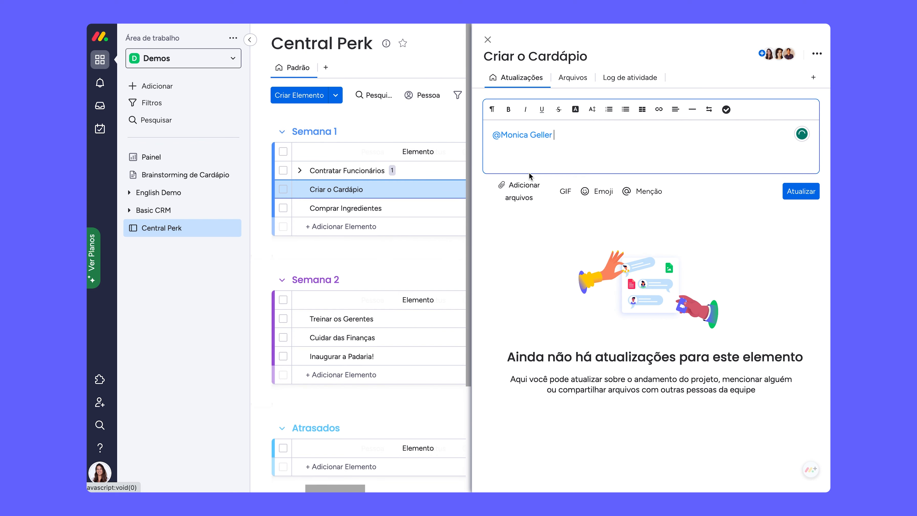
text(precisamos criar o c)
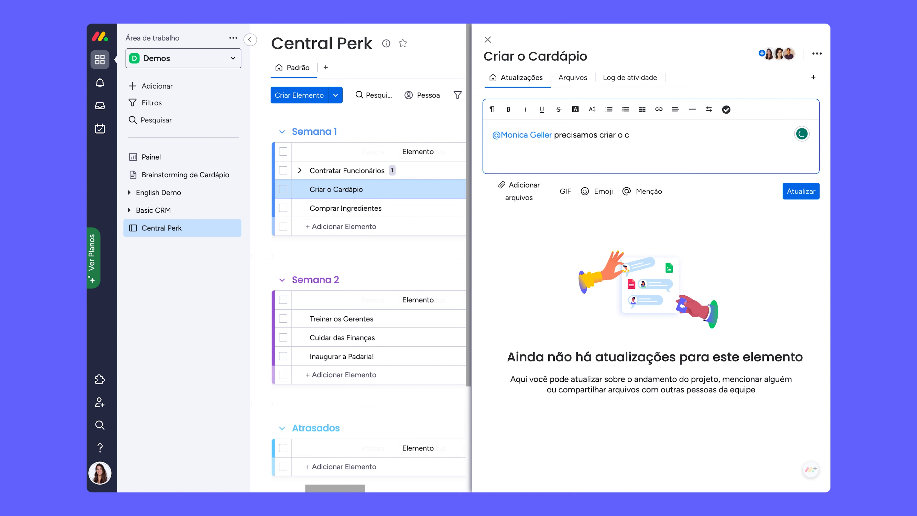
text(ardápio!)
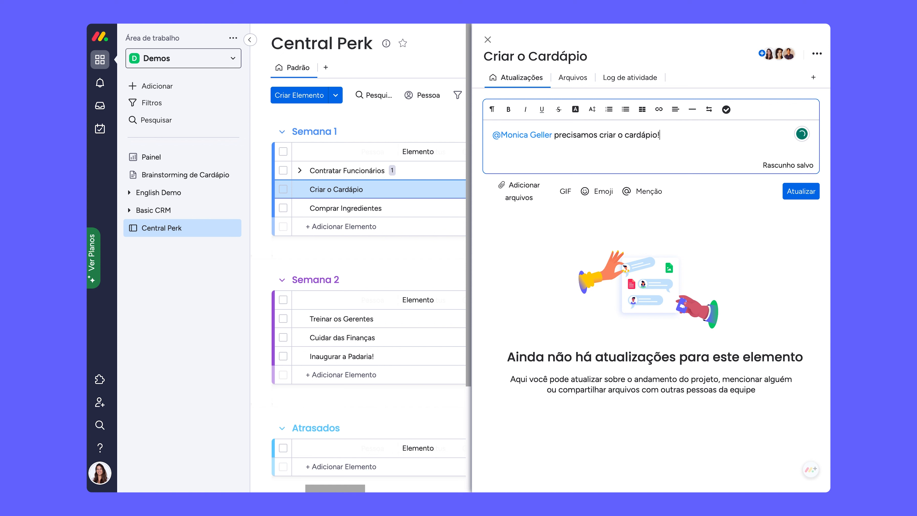
click(796, 193)
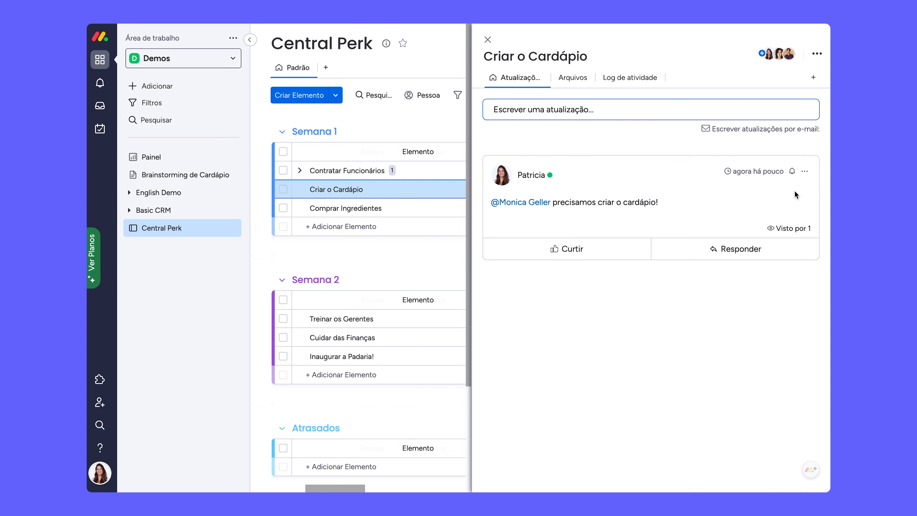
click(513, 106)
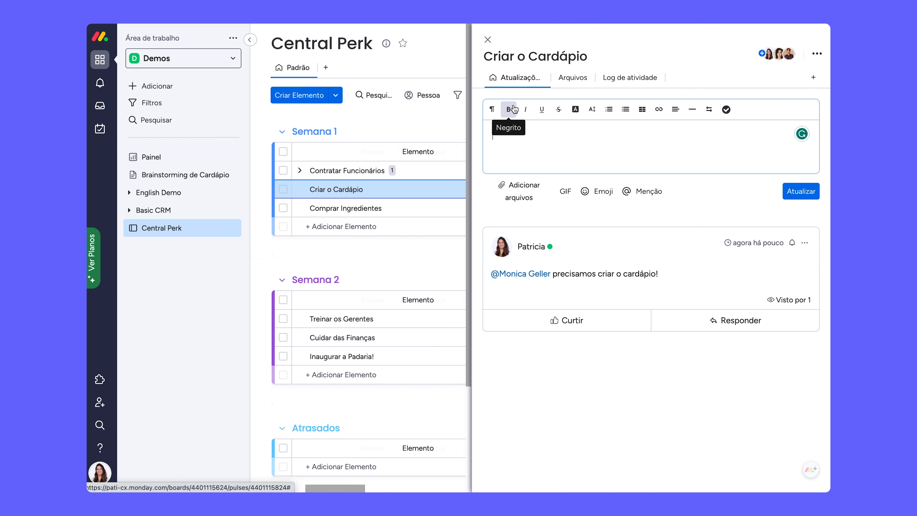
text(@)
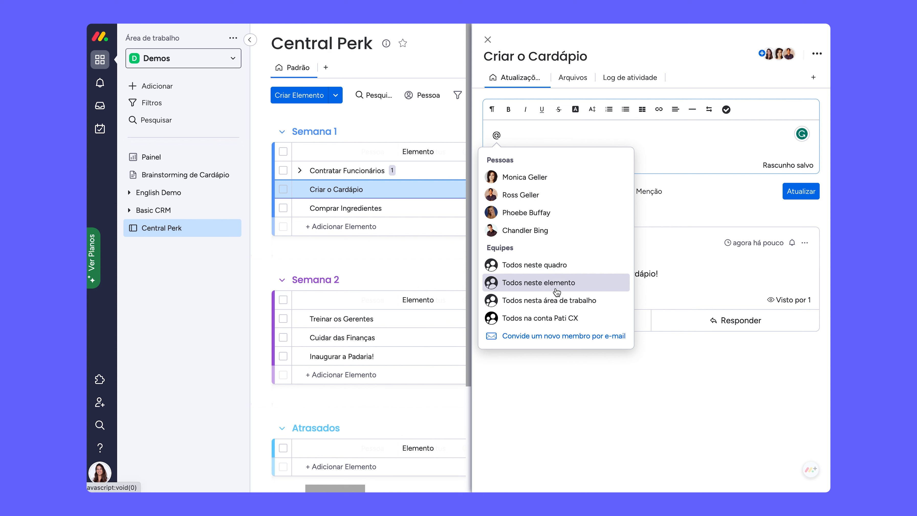
key(BackSpace)
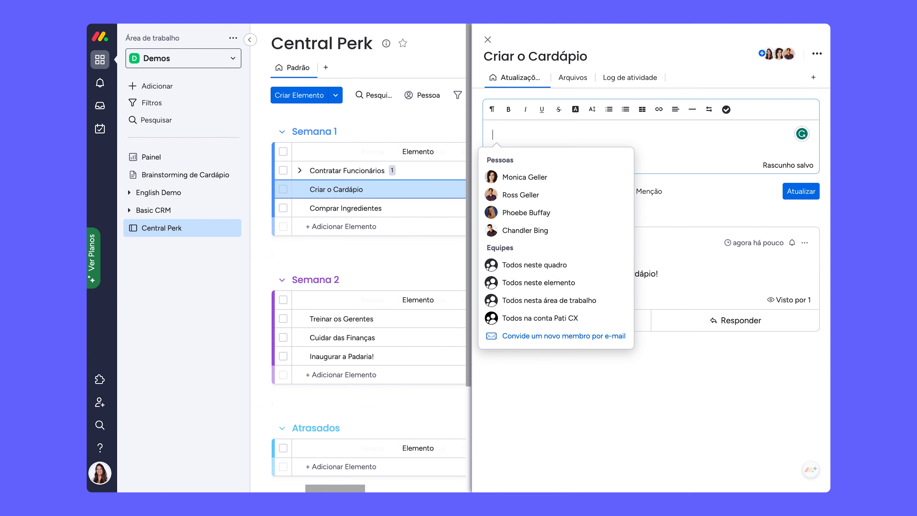
click(691, 396)
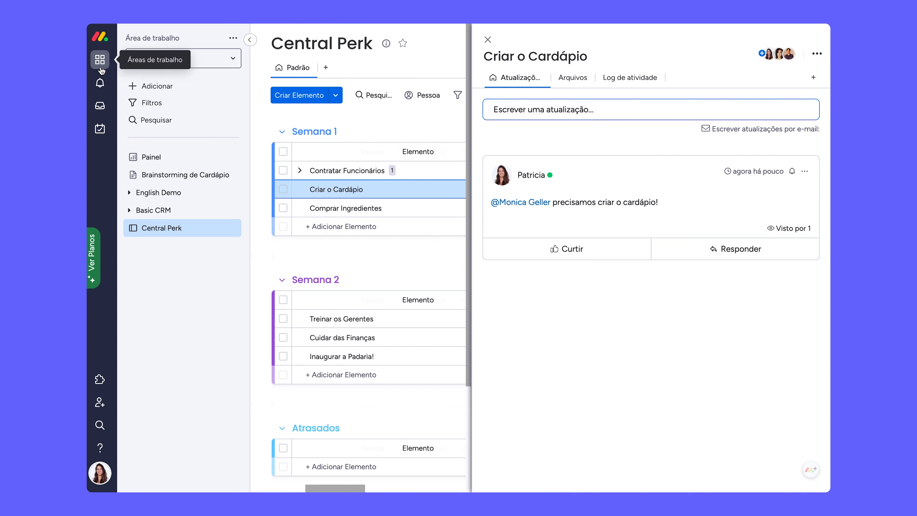
Check the notifications for recent mentions and assignments, and close the list.
click(101, 84)
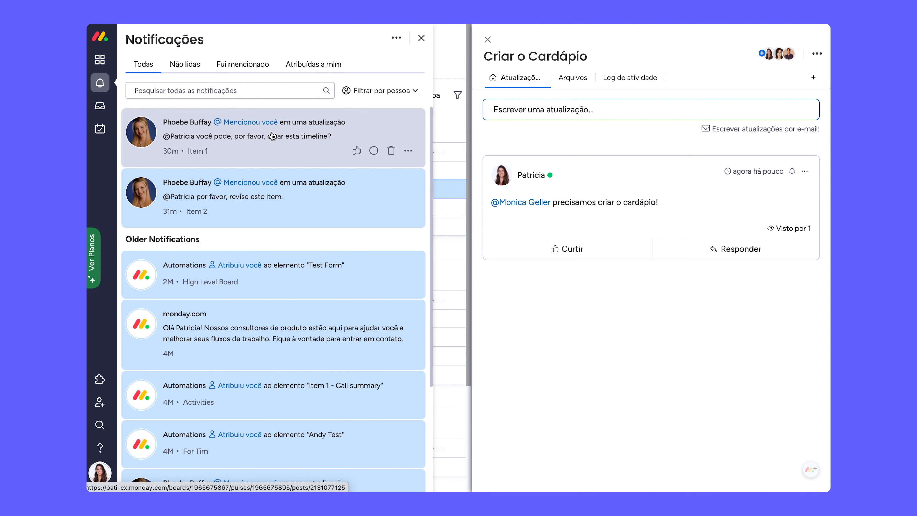
click(421, 39)
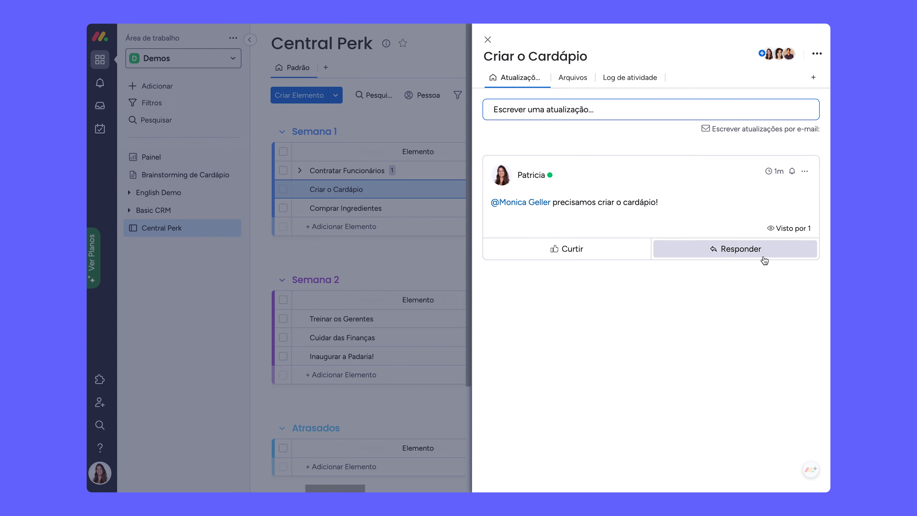
Draft an update on Criar o Cardápio that mentions the first person suggested for "r" and says "por favor, veja isto.".
click(664, 105)
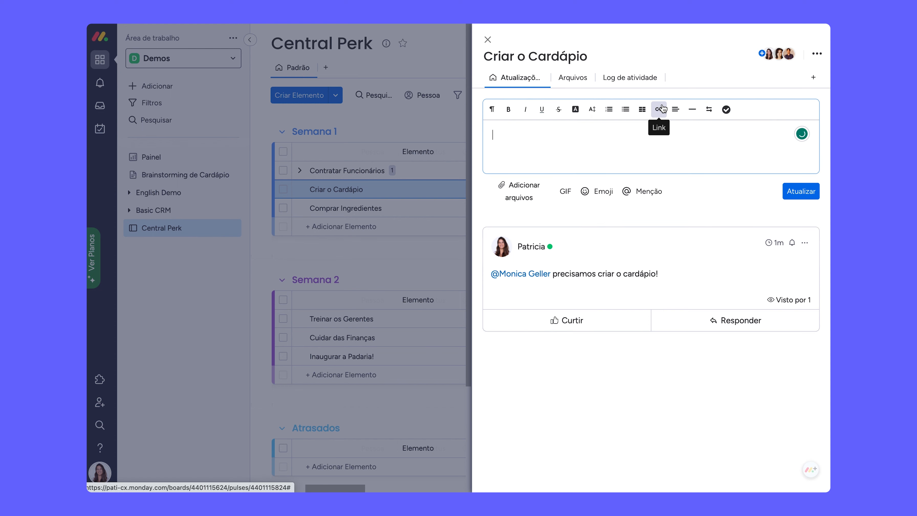
text(@r)
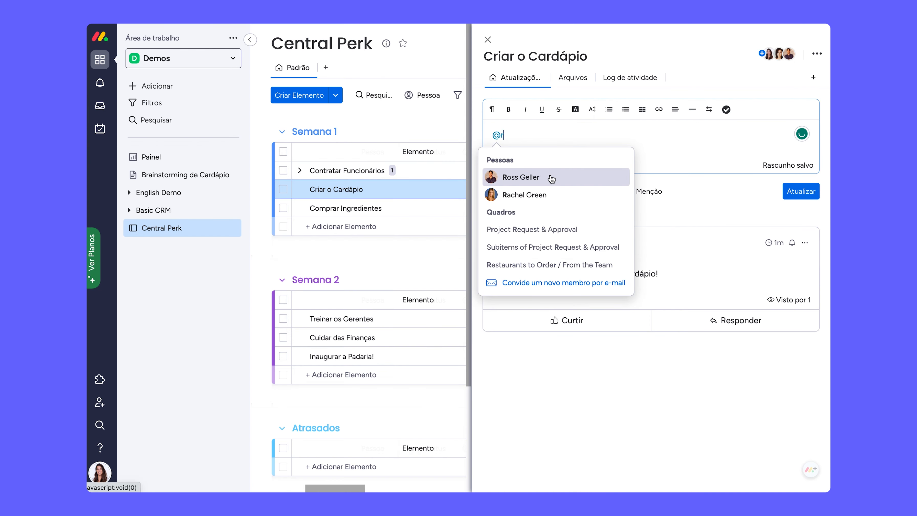
key(Return)
text(po)
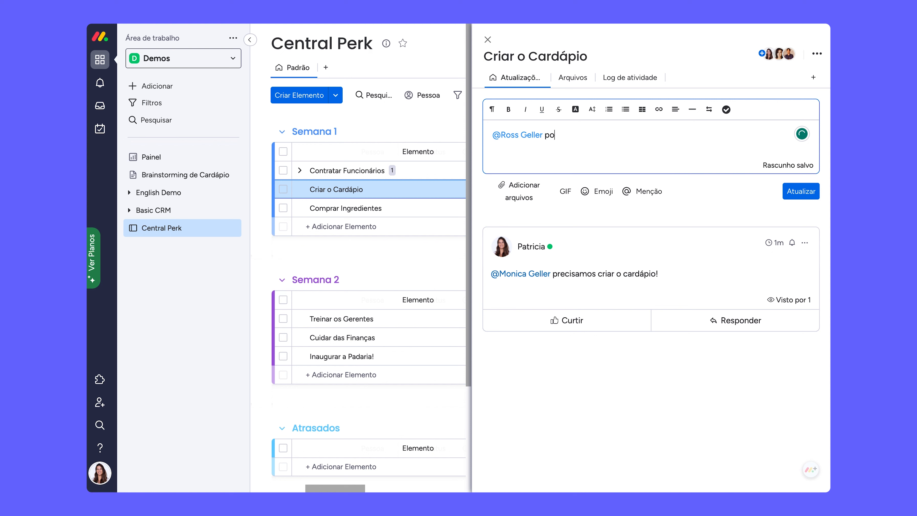
text(r favor, veja isto.)
Format "veja isto." in the draft as bold, italic and underlined, and post the update.
drag(582, 135, 618, 135)
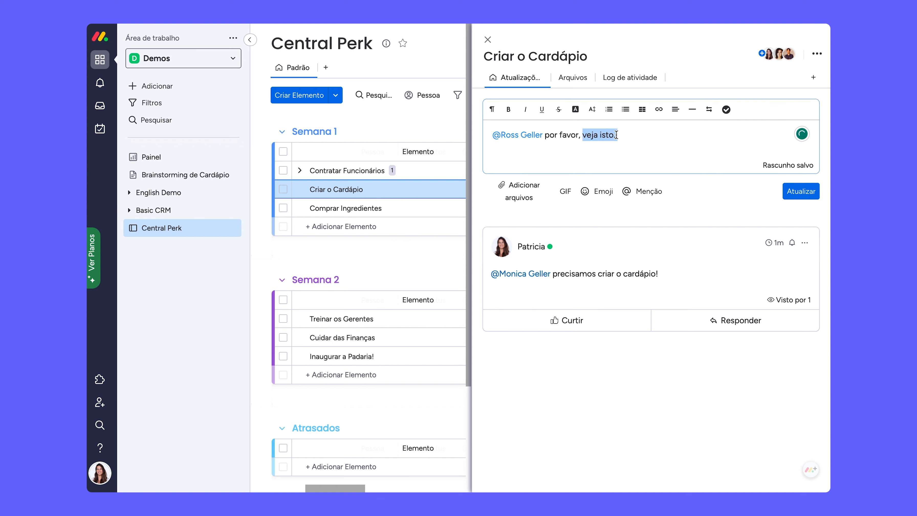
click(510, 110)
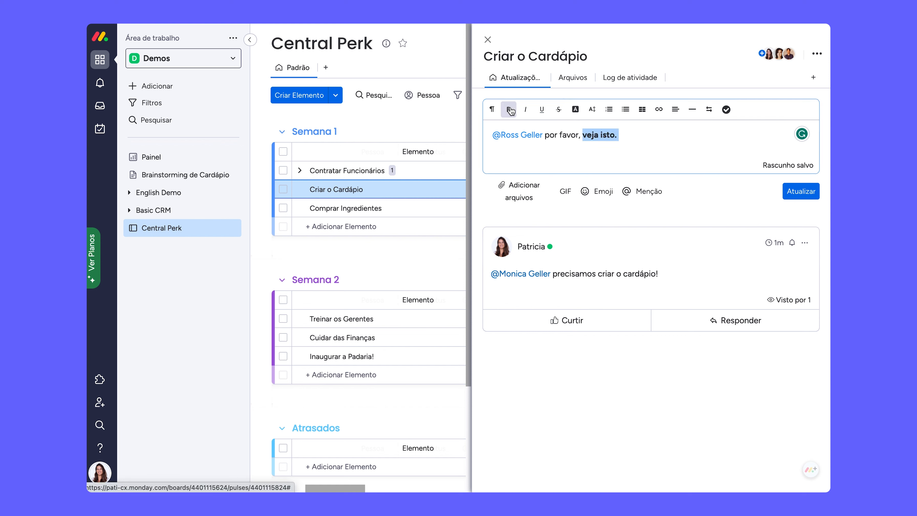
click(532, 112)
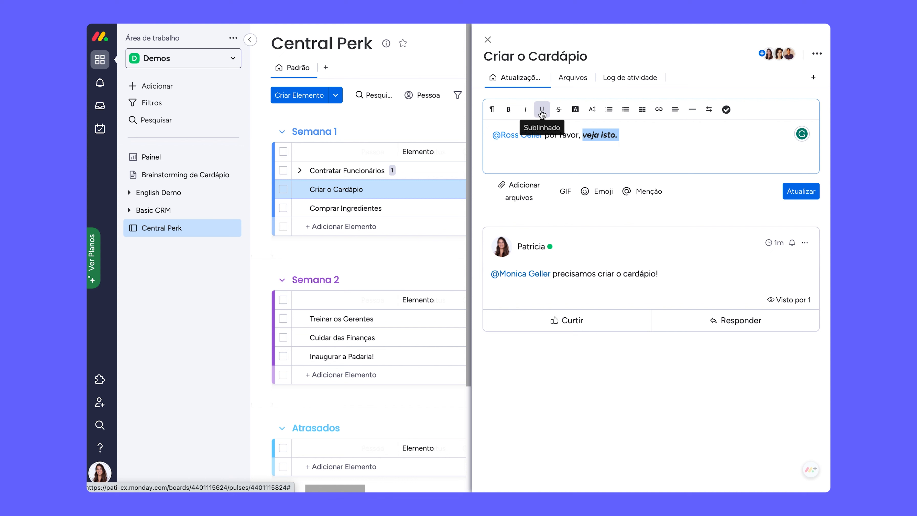
click(542, 110)
click(682, 144)
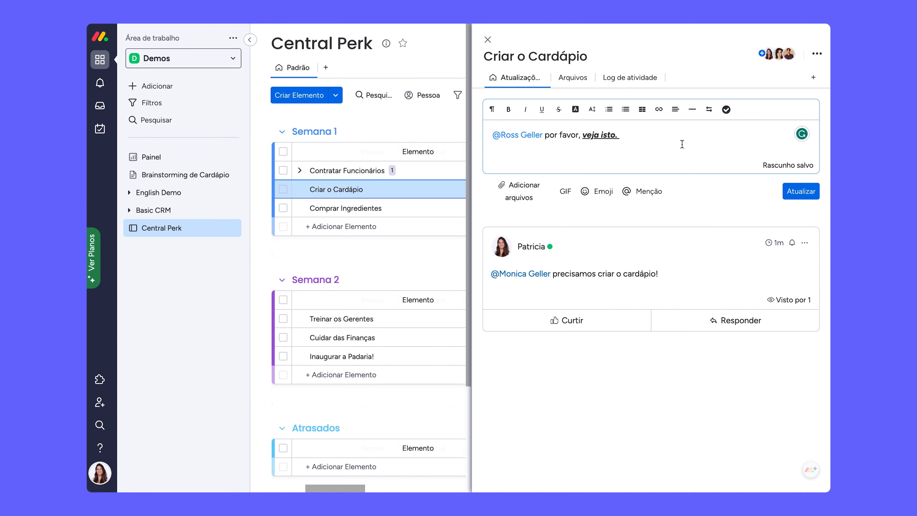
click(808, 190)
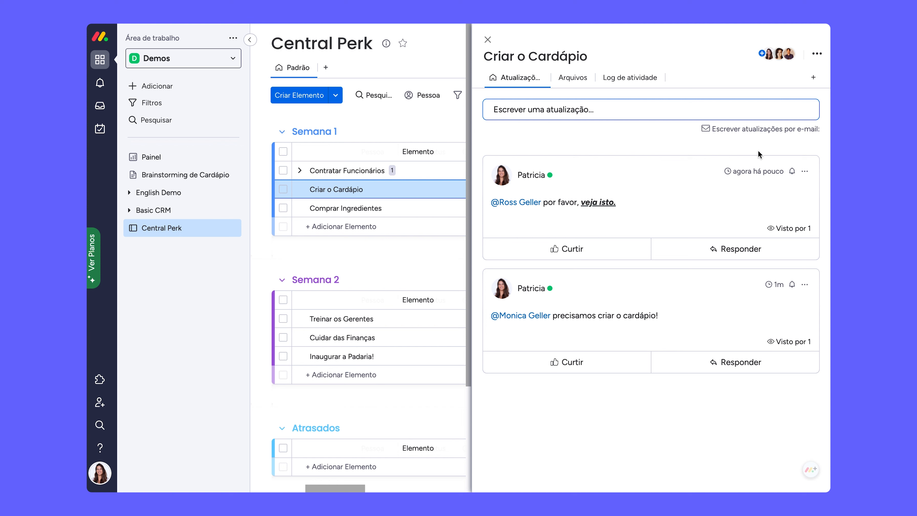
Like the newest update on Criar o Cardápio, and close the item after opening an empty reply to the older update.
click(573, 249)
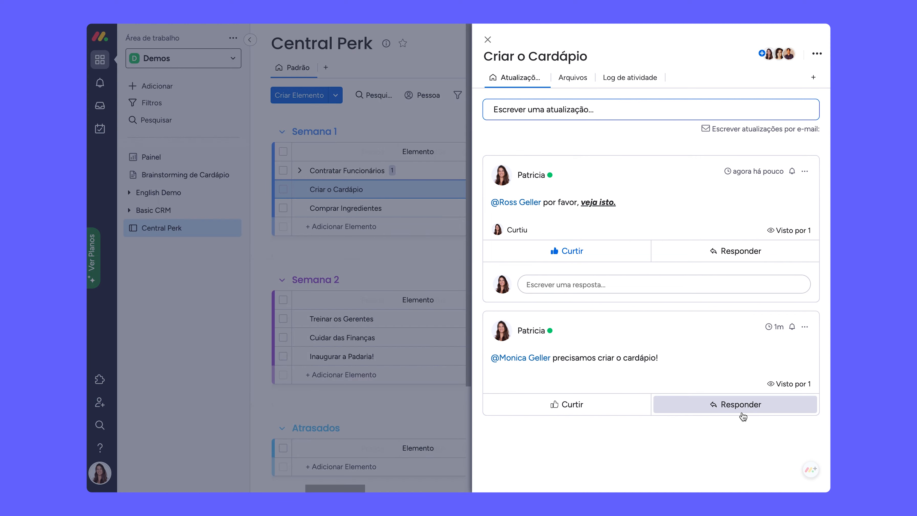
click(741, 415)
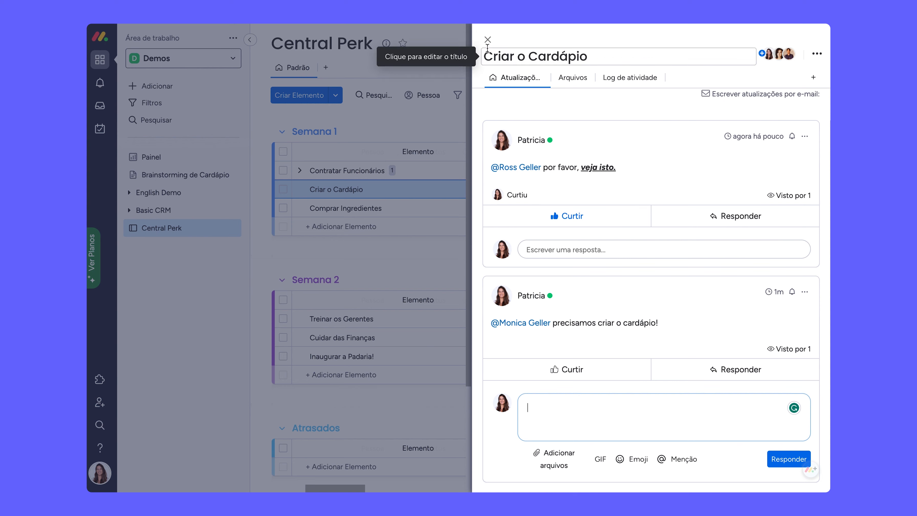
click(487, 39)
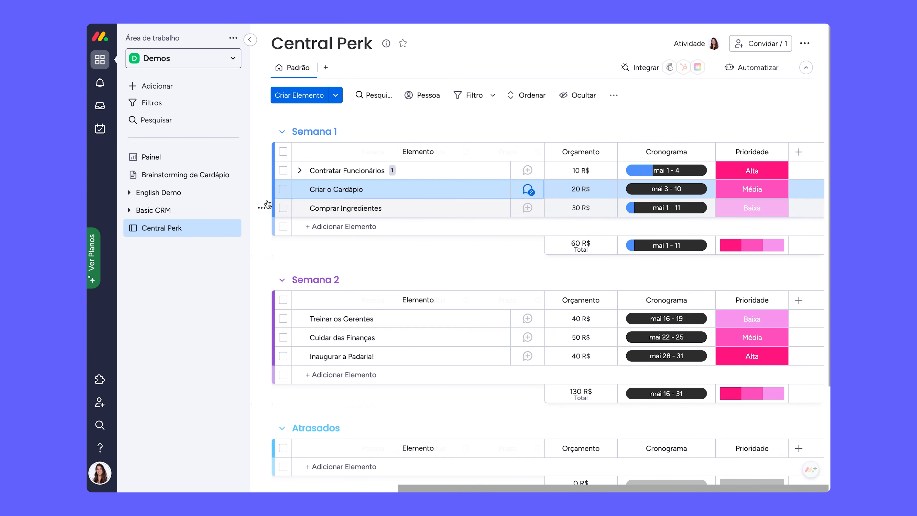
Open the Brainstorming de Cardápio doc, and view the options for adding new content to the workspace without choosing one.
click(182, 176)
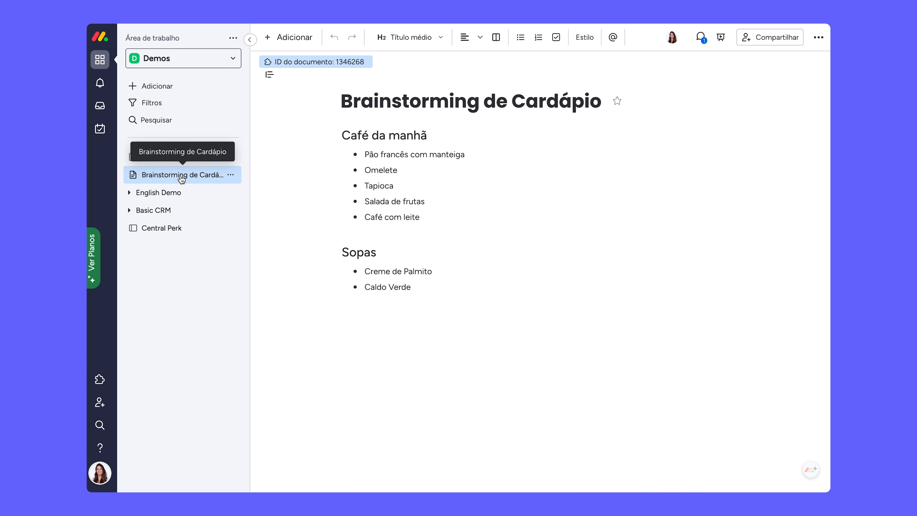
click(162, 90)
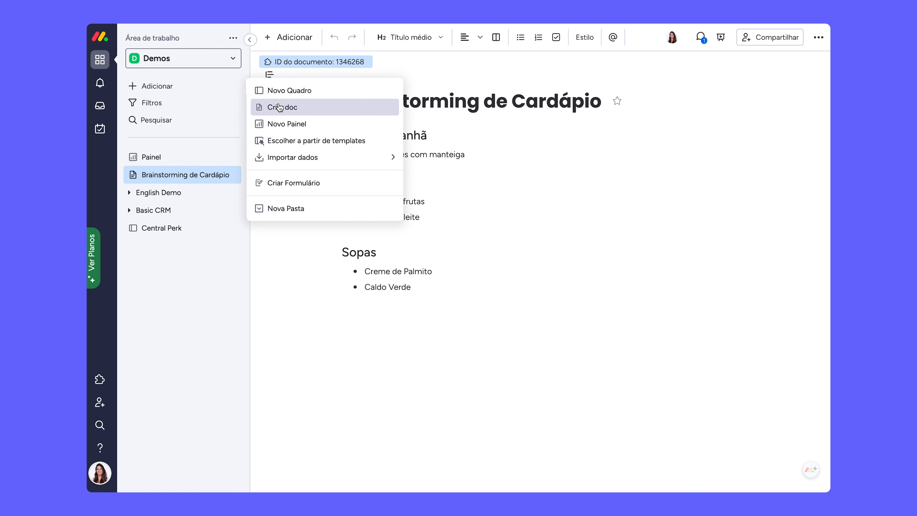
click(465, 133)
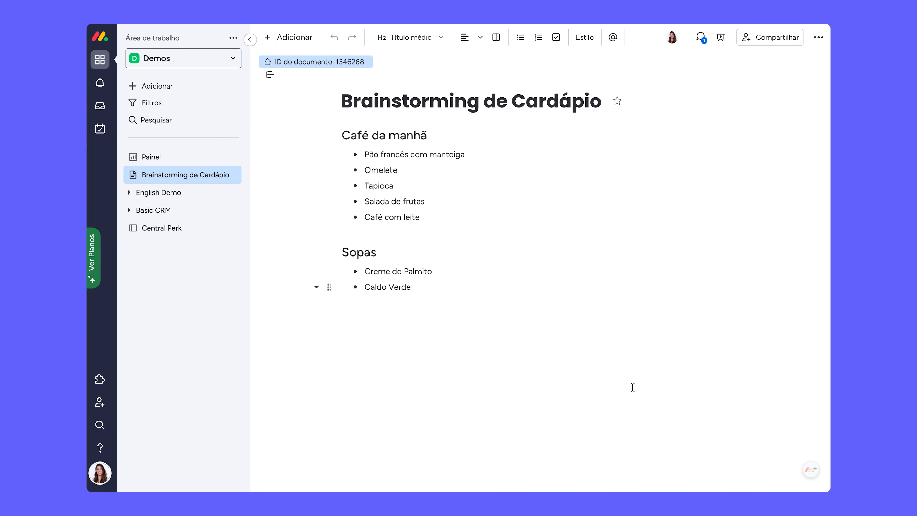
Add a line below the Sopas list that mentions the person suggested for "jo" and asks "você pode, por favor, revisar este cardápio?".
click(536, 350)
key(Return)
key(Return)
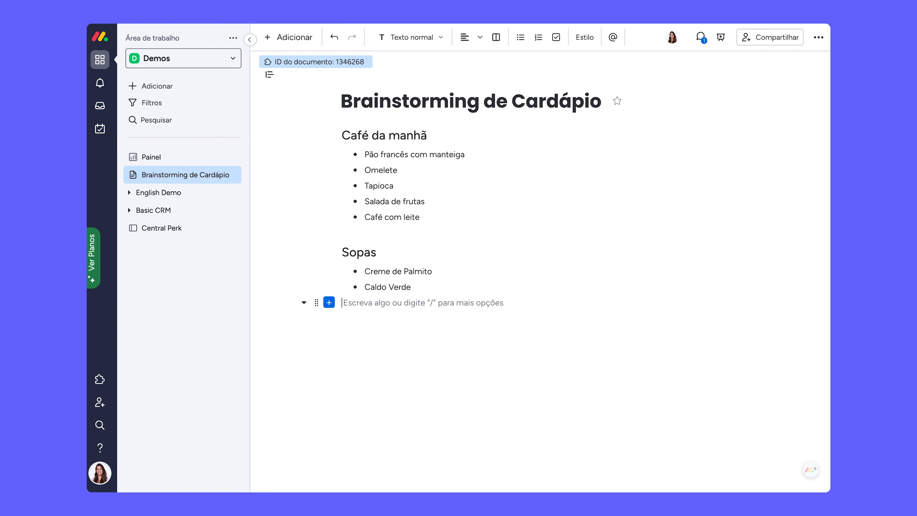
text(@jo)
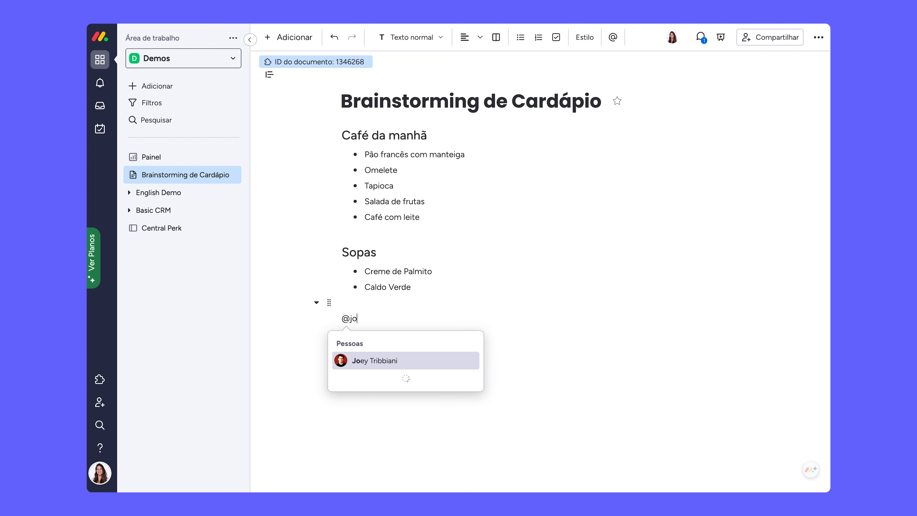
click(392, 361)
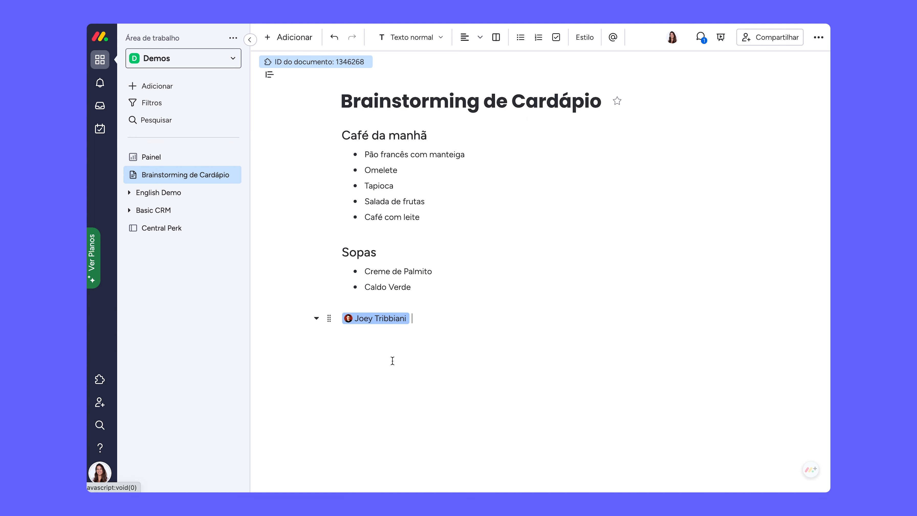
text(você p)
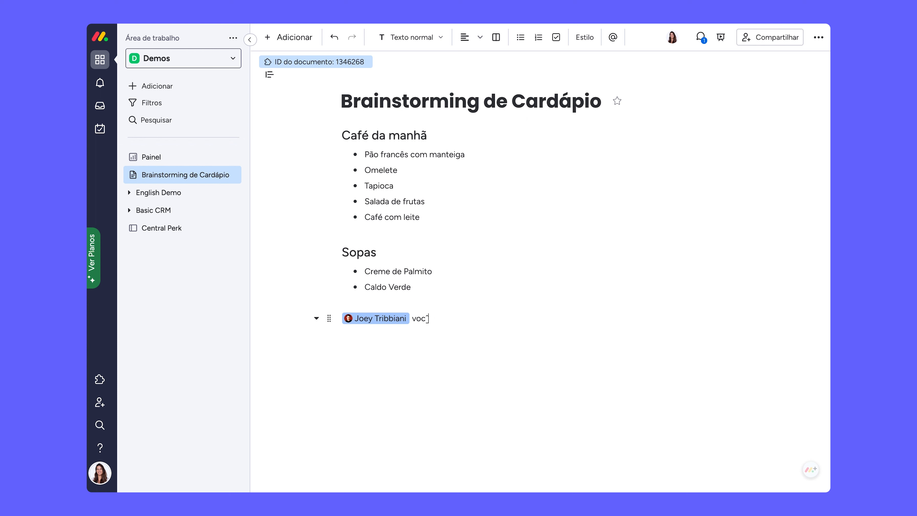
text(ode, por favor, revisar este cardápio?)
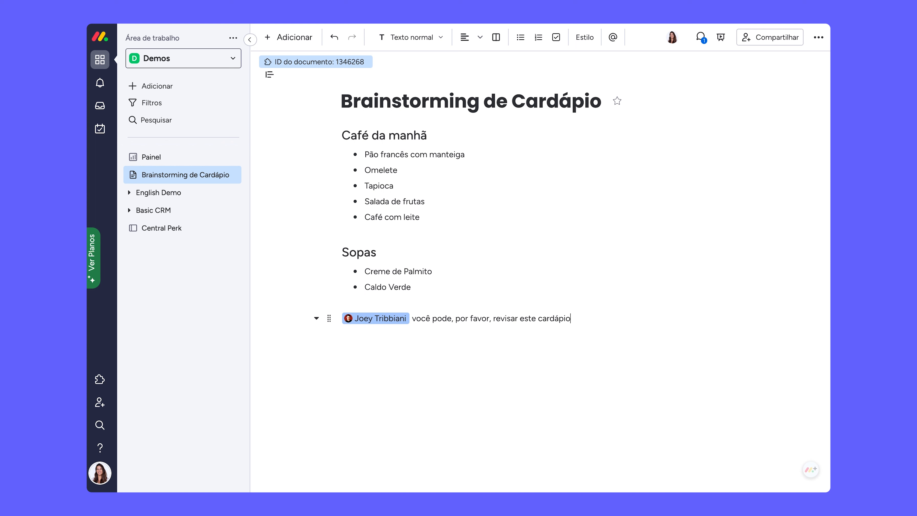
key(Return)
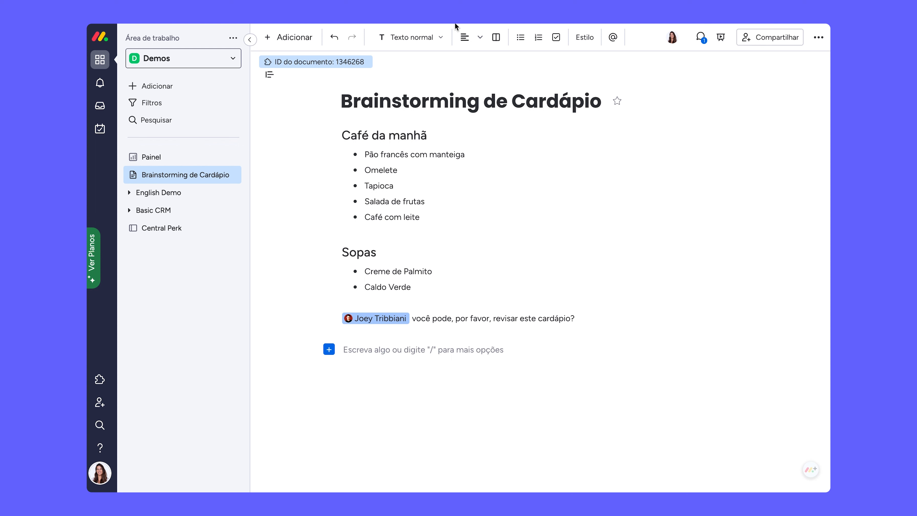
Embed the Central Perk board below the review request in the doc, and make the embedded table slightly taller.
click(280, 37)
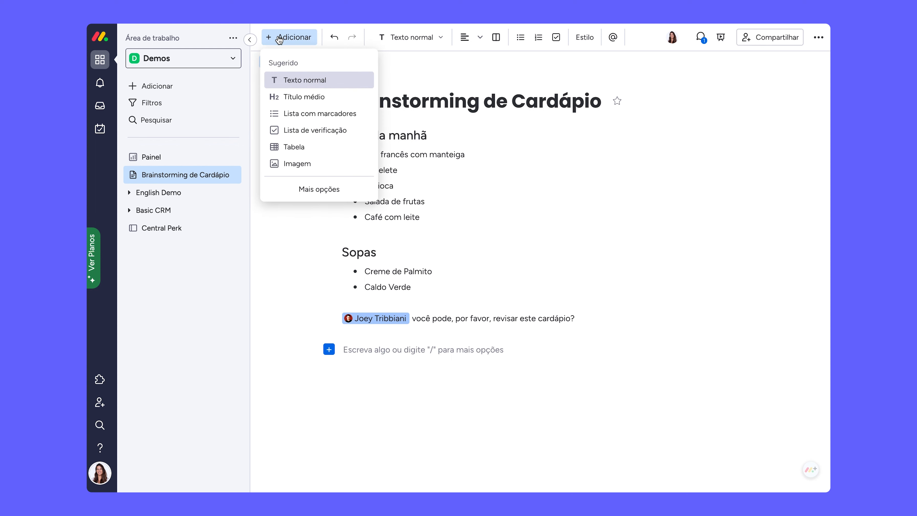
click(327, 191)
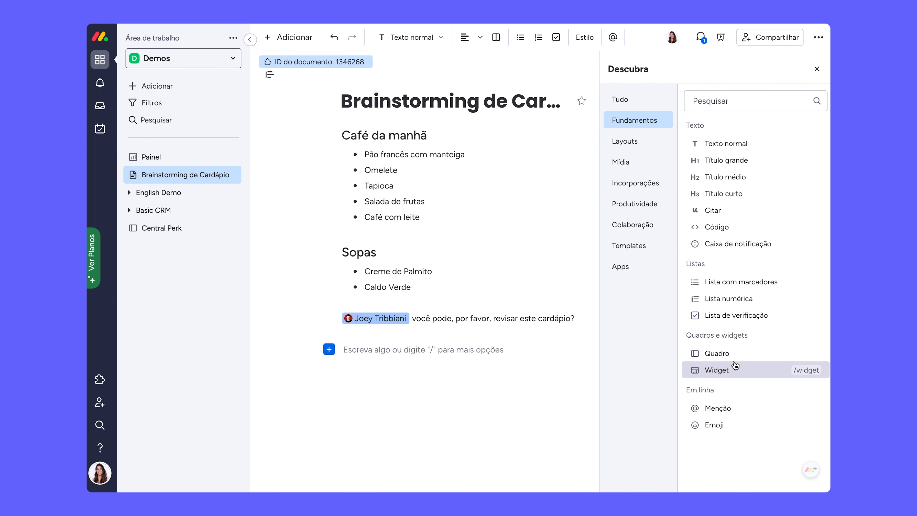
click(727, 358)
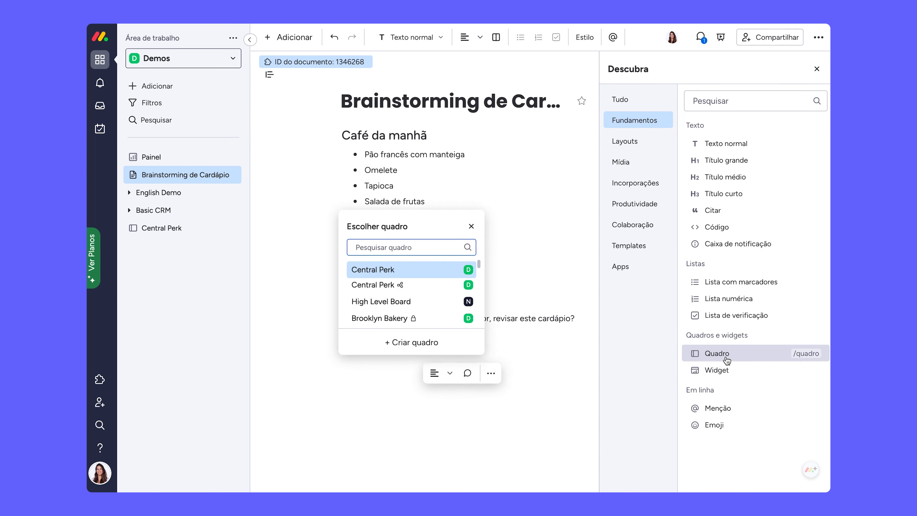
click(404, 276)
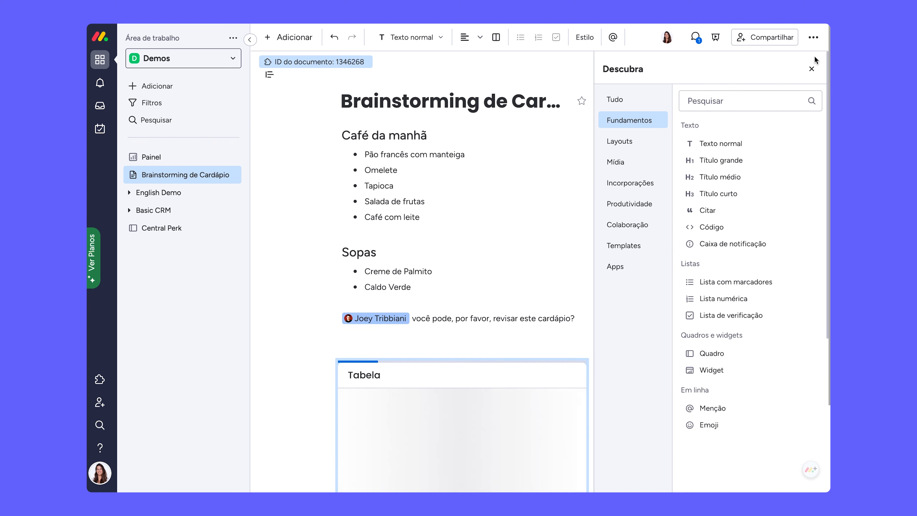
click(814, 69)
scroll(758, 411, down, 6)
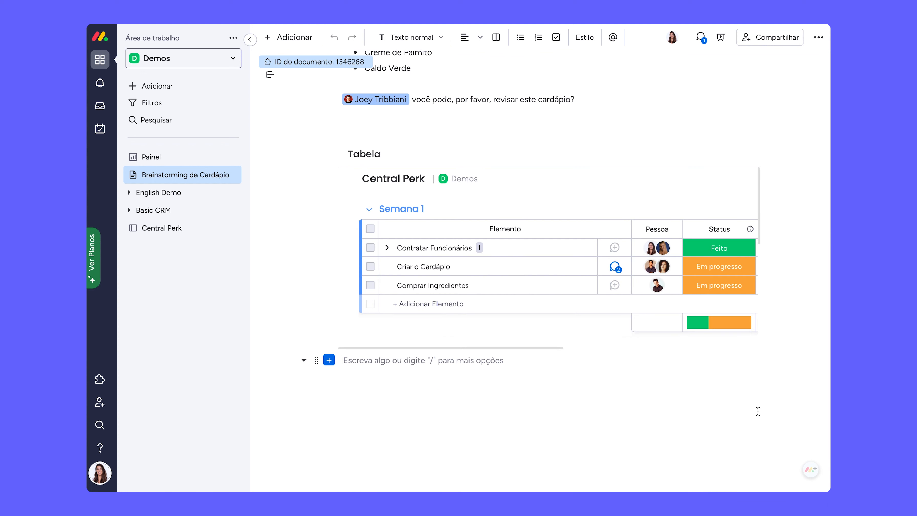
mouse_move(760, 346)
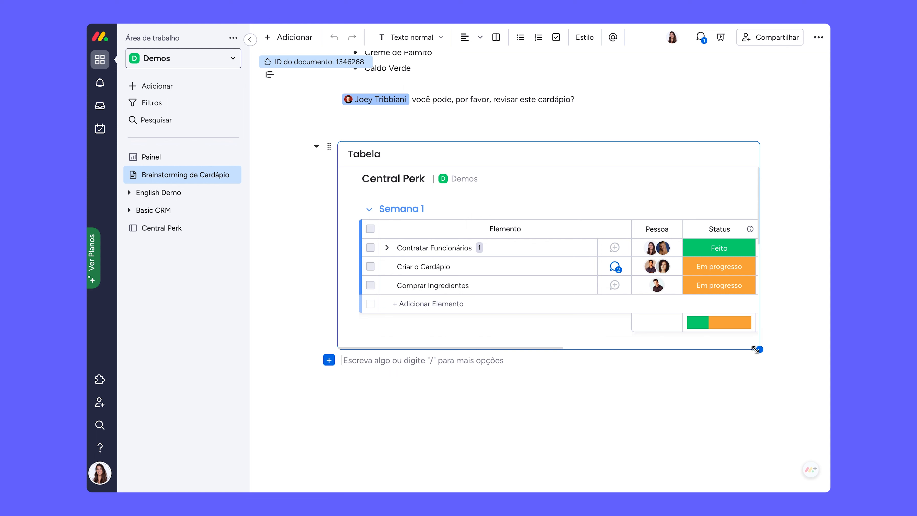
drag(757, 349, 799, 362)
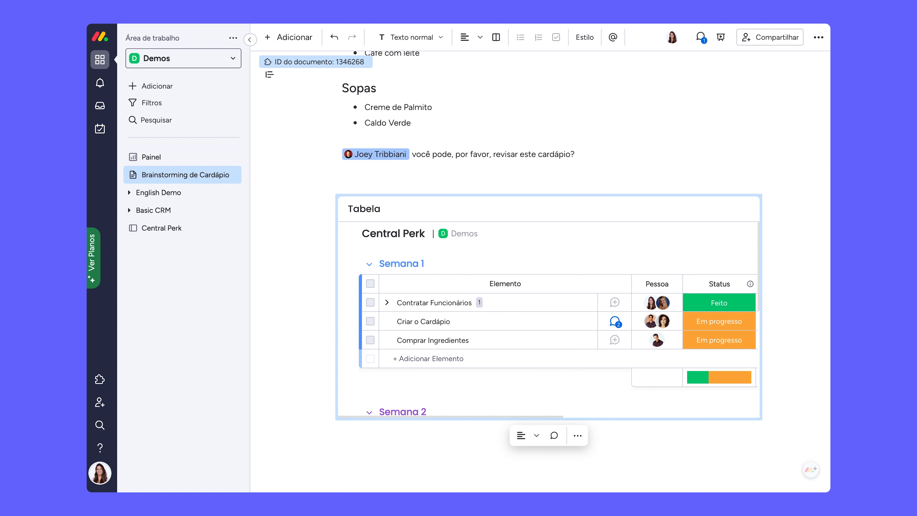
Return to the Central Perk board and add a Cronograma view from the full list of views.
click(165, 233)
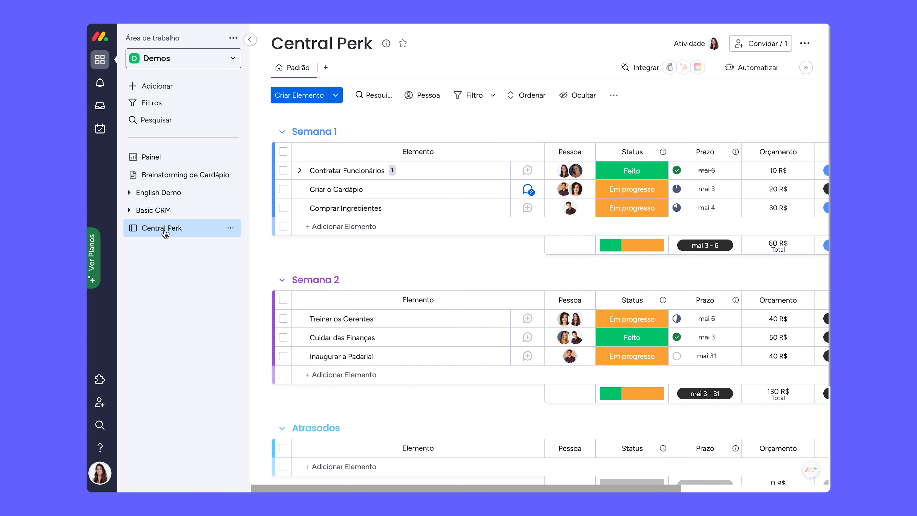
click(327, 68)
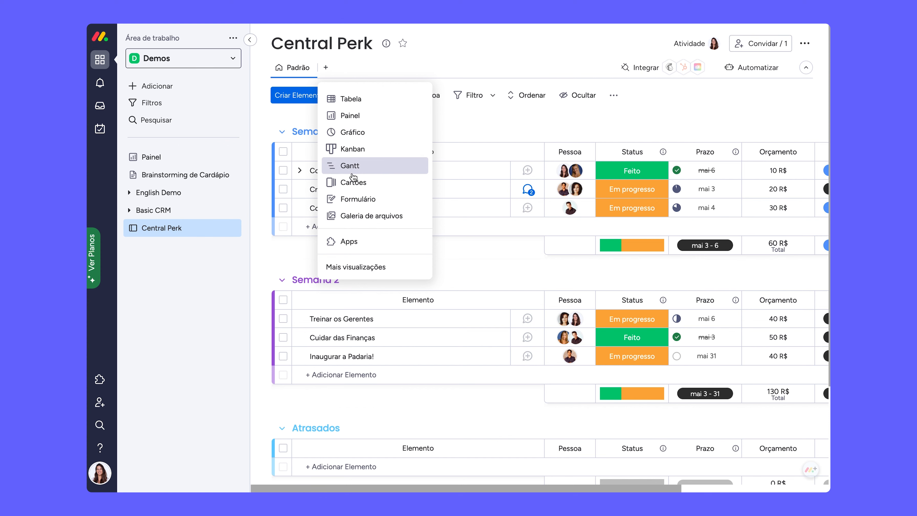
click(364, 277)
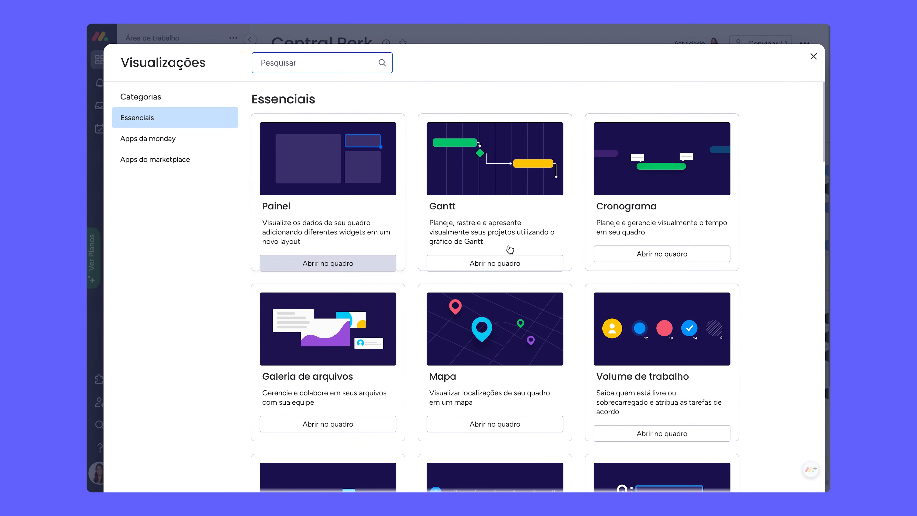
click(674, 194)
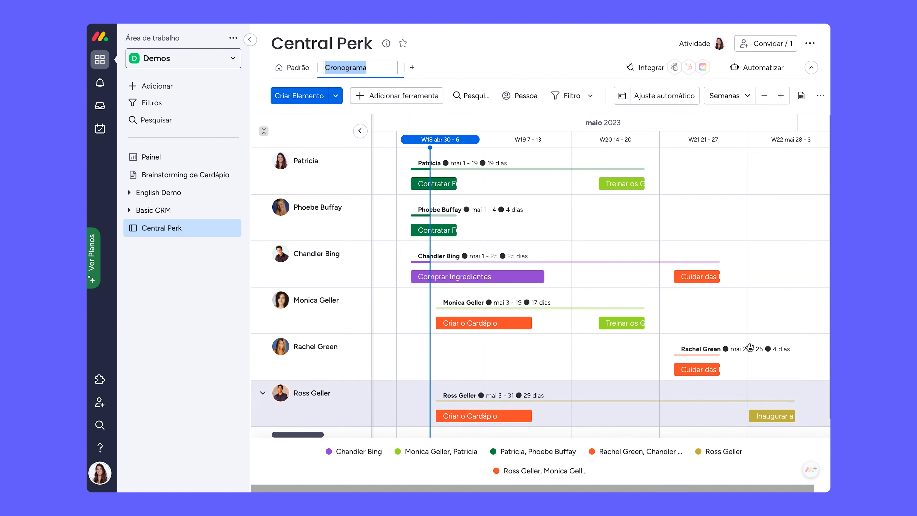
Colour the Central Perk items in the Cronograma view by Status, and close the view's settings.
click(823, 97)
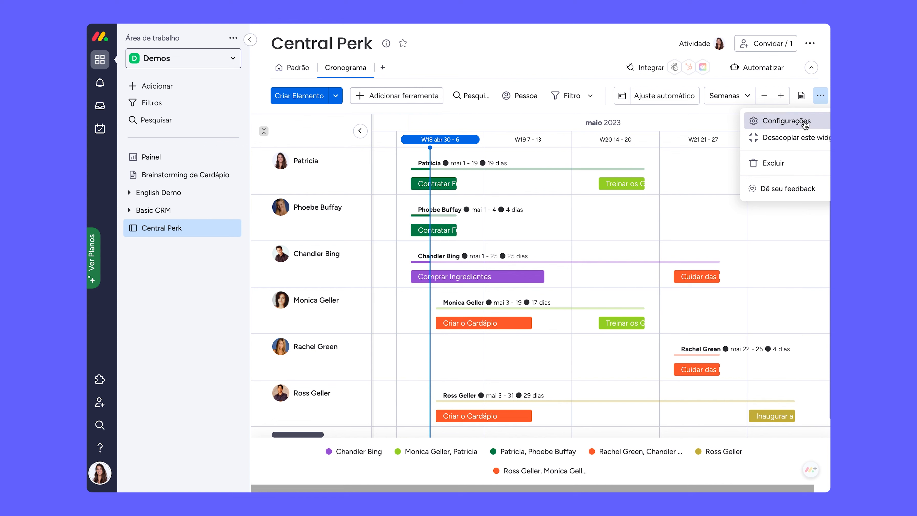
click(786, 121)
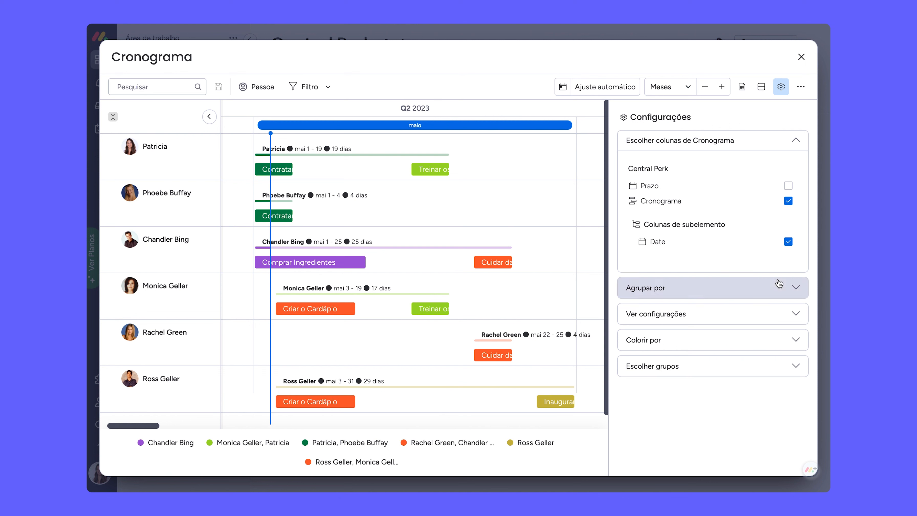
click(728, 289)
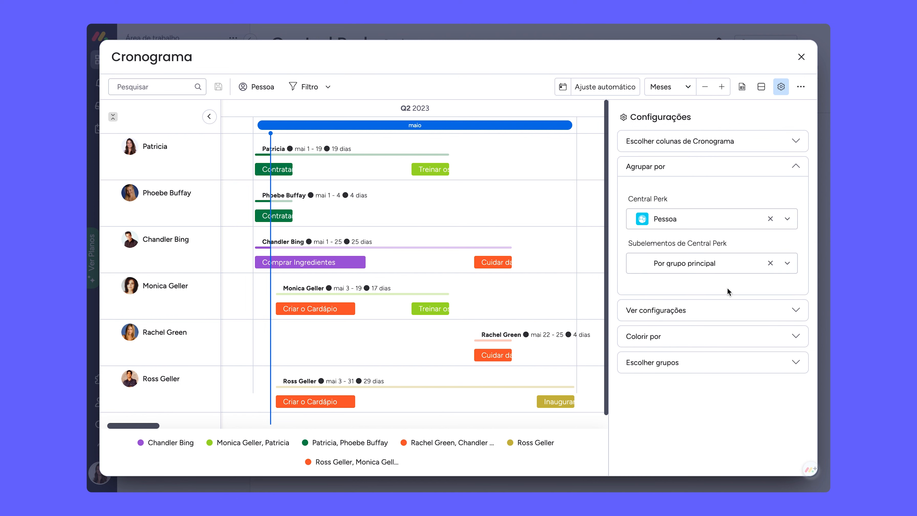
click(702, 336)
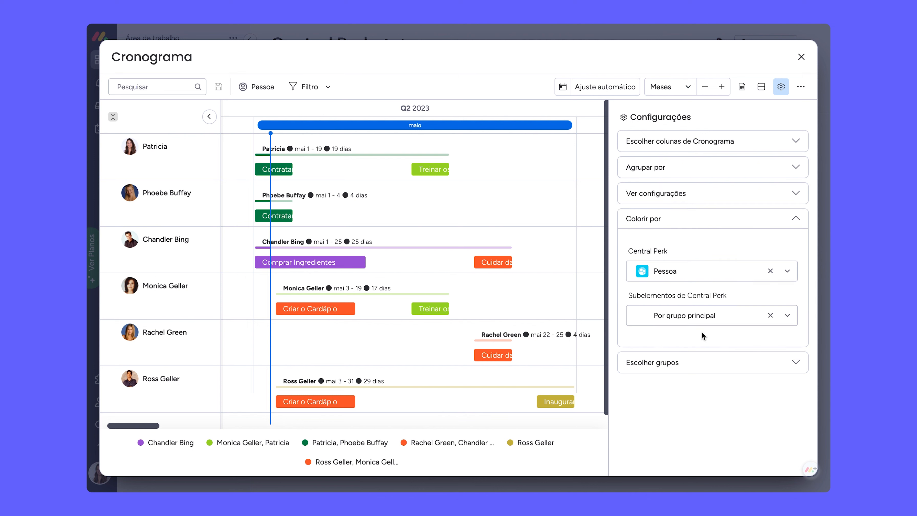
click(692, 280)
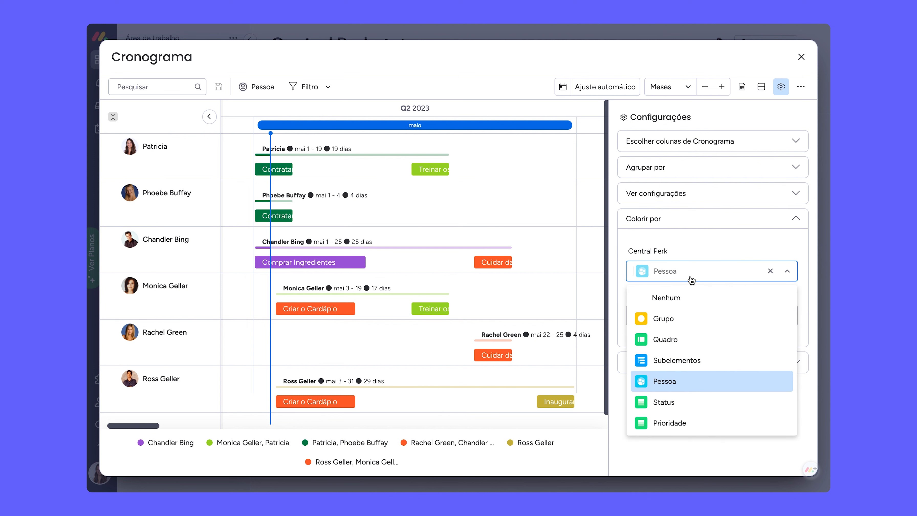
click(689, 402)
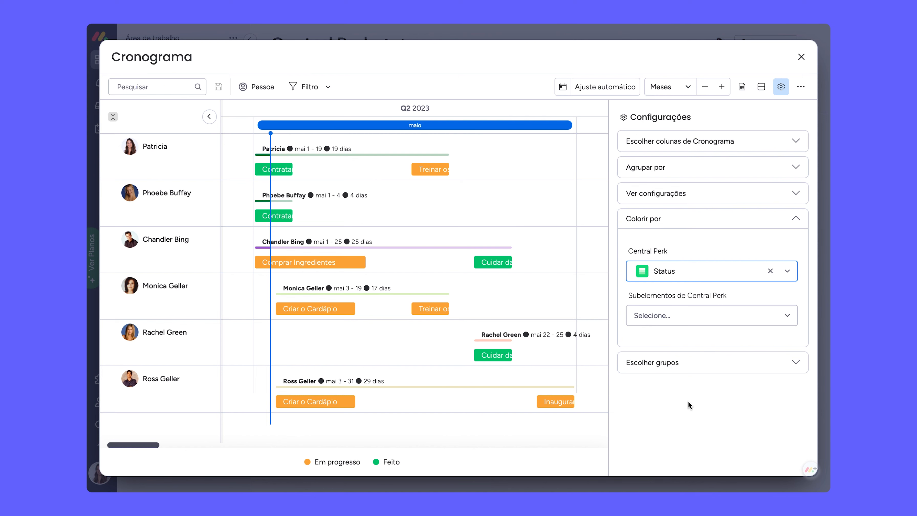
click(802, 58)
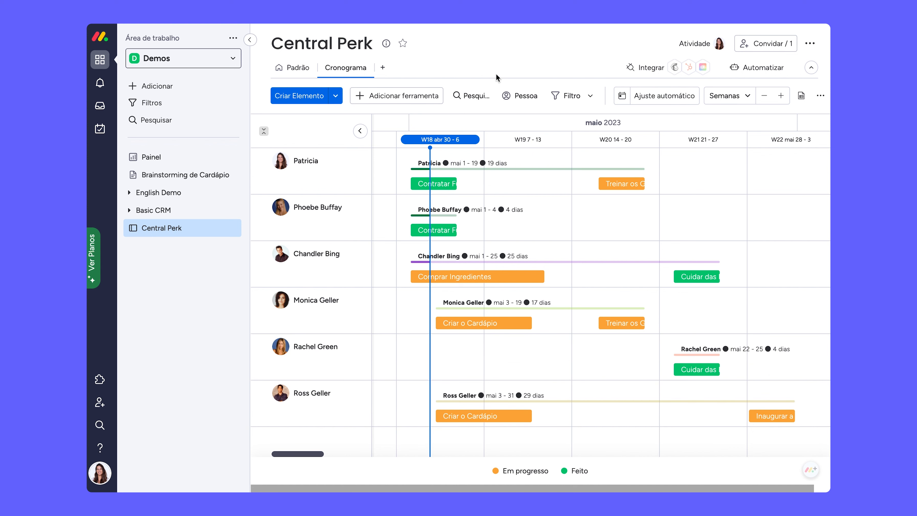
Add a Gráfico view to the board and look through the chart's types and additional settings.
click(382, 68)
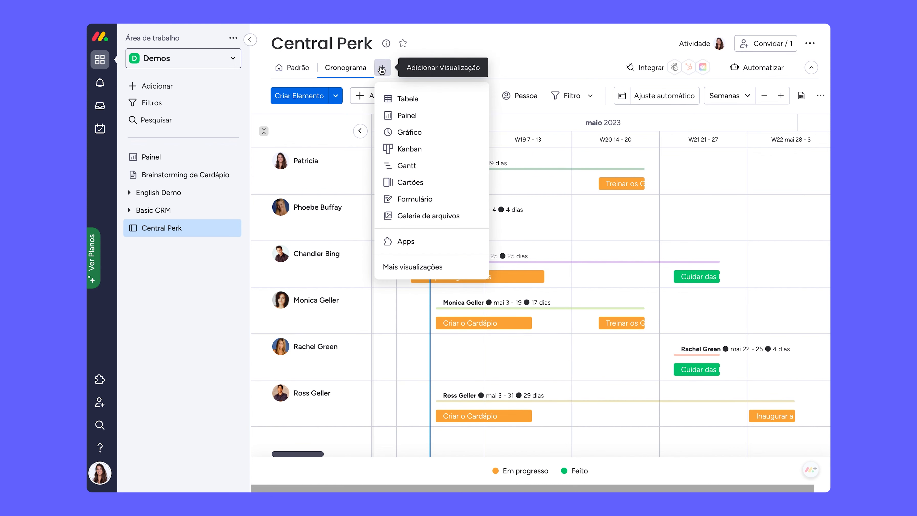
click(425, 133)
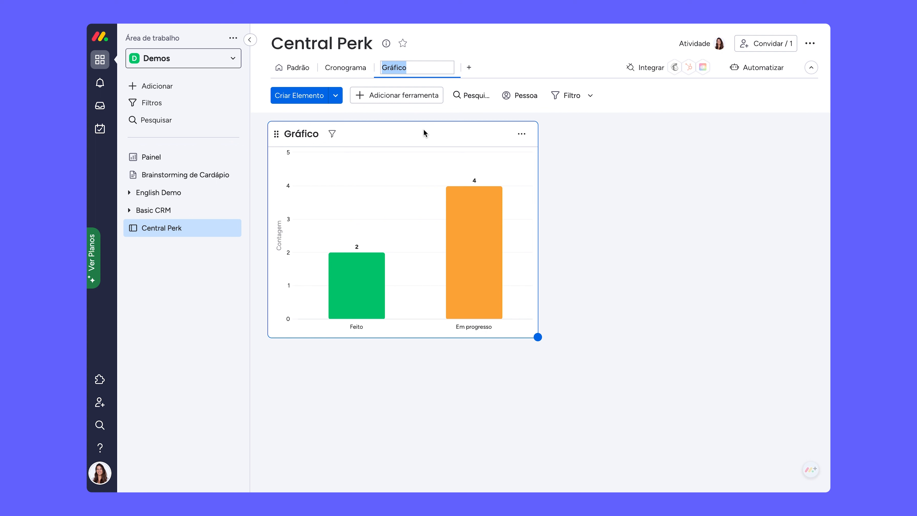
click(521, 134)
click(566, 177)
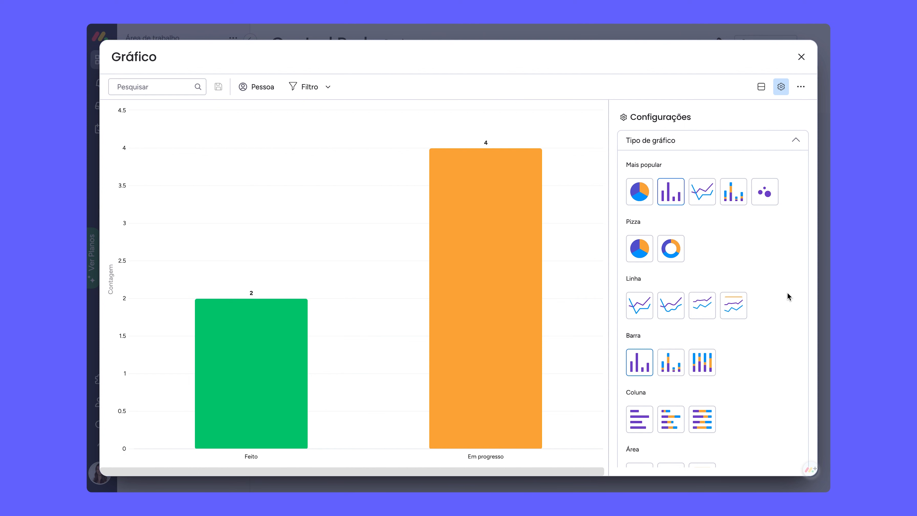
scroll(730, 296, down, 2)
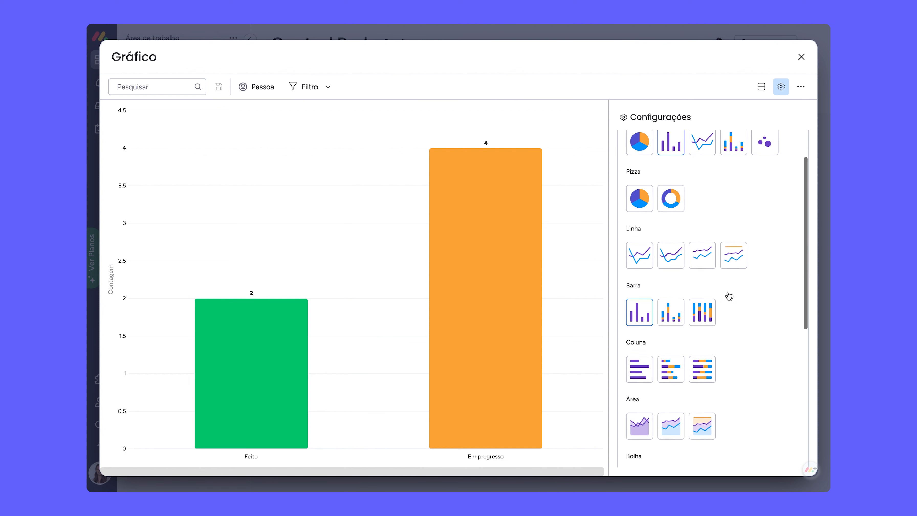
scroll(729, 293, down, 8)
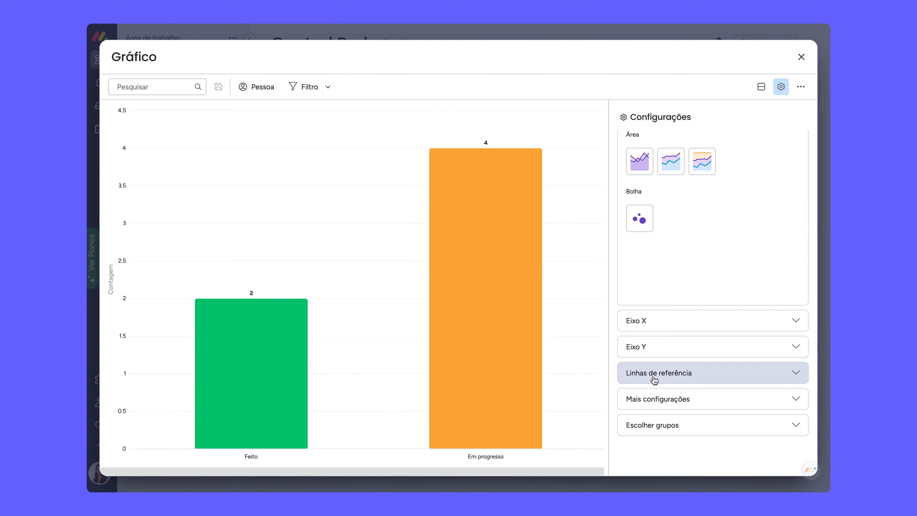
click(651, 398)
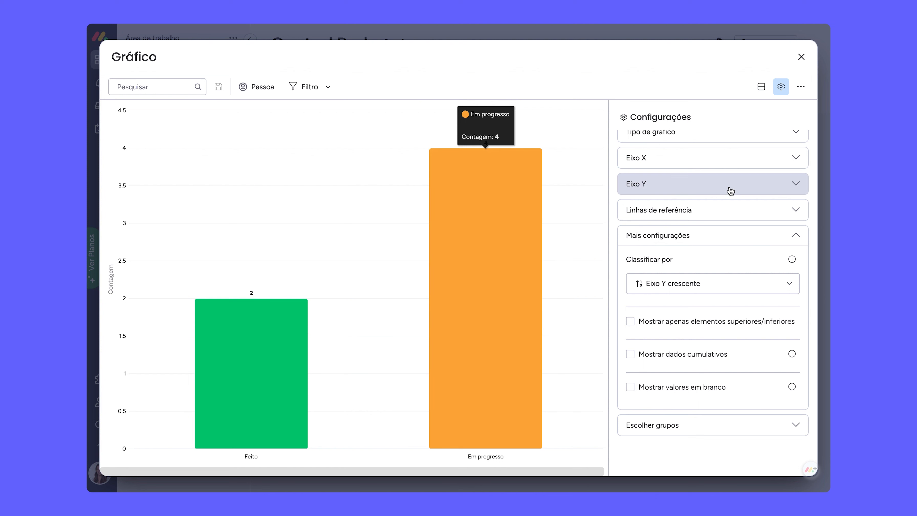
Set the chart's X axis for Central Perk to Grupo.
click(654, 162)
click(688, 217)
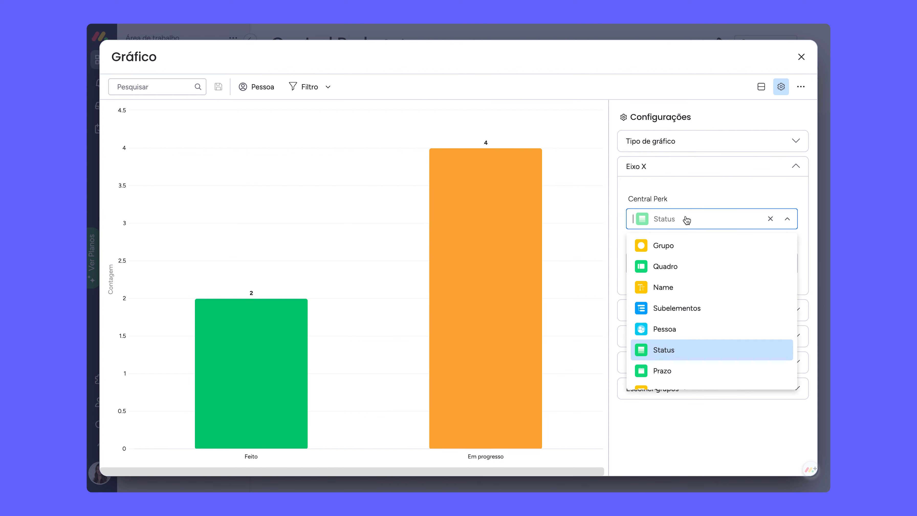
click(707, 248)
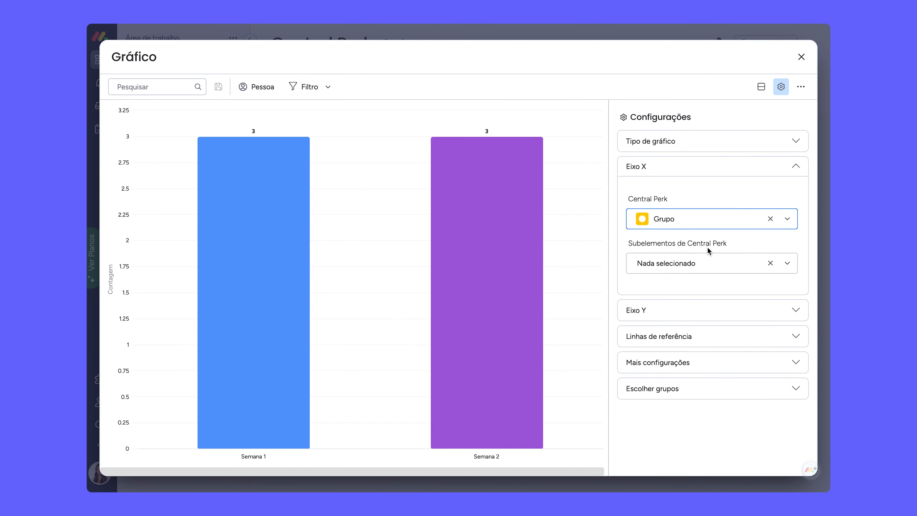
Plot Orçamento instead of Contar elementos on the chart's Y axis, and enlarge the chart widget to fill the view's width.
click(693, 310)
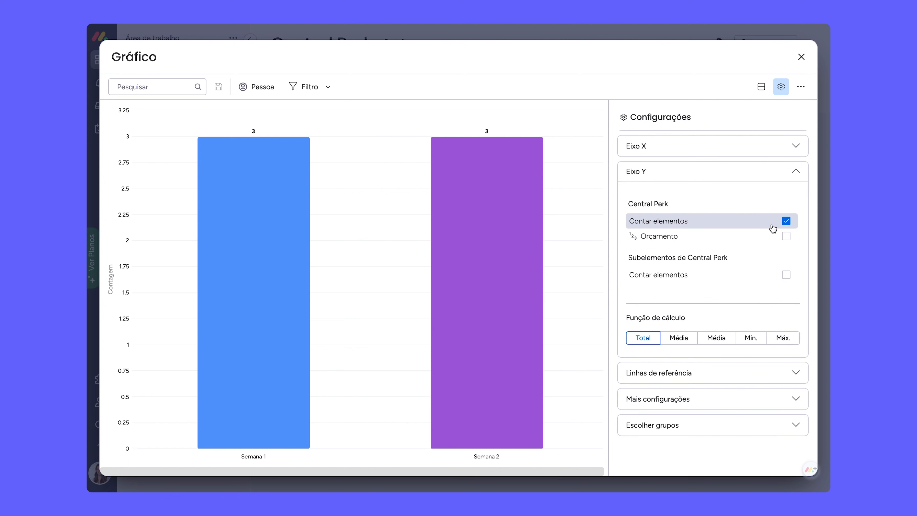
click(785, 224)
click(786, 236)
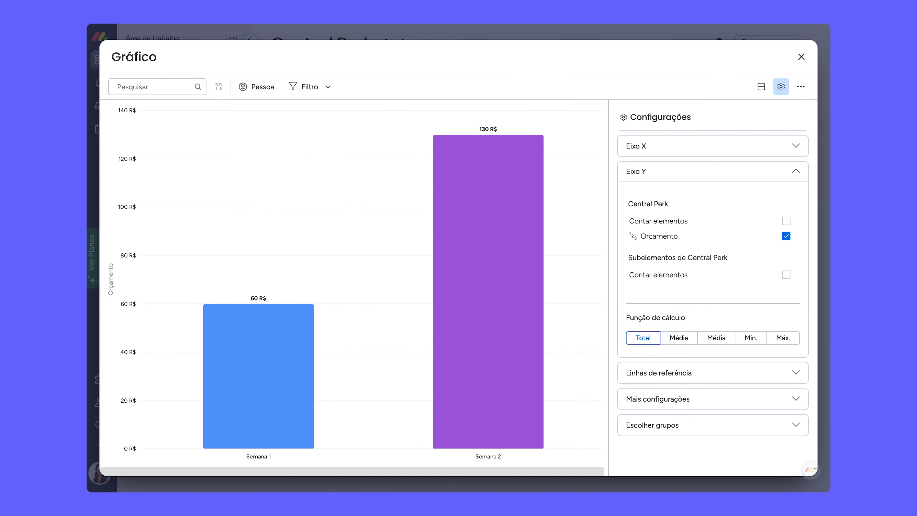
click(802, 57)
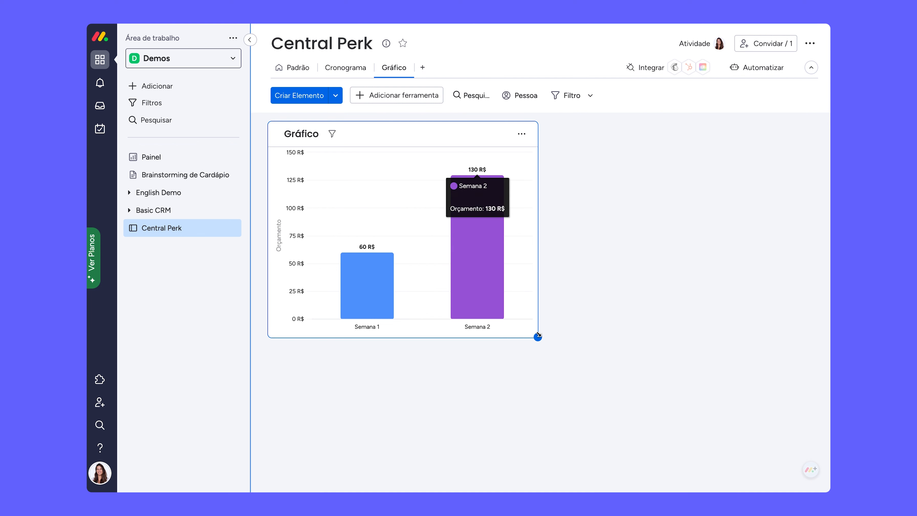
drag(537, 335, 816, 408)
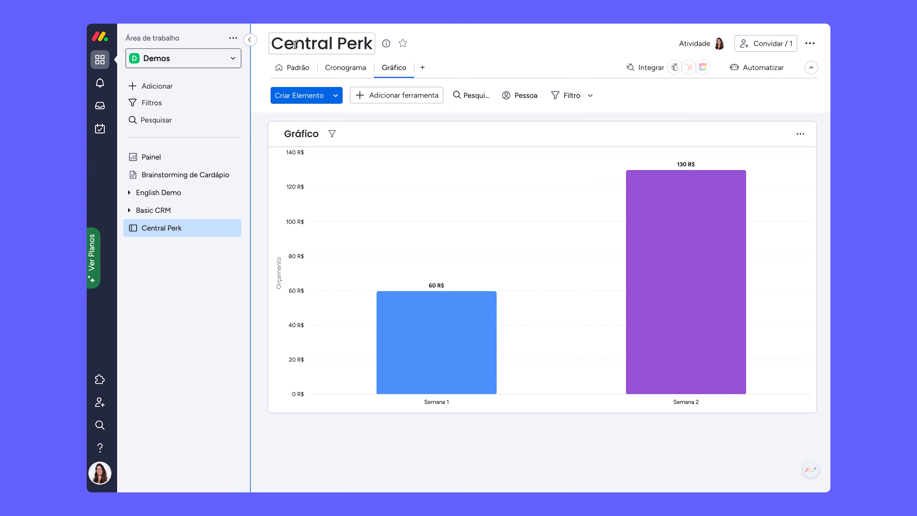
Return to the Padrão view and look at the Mailchimp integration recipes and the recommended app integrations without adding any.
click(295, 69)
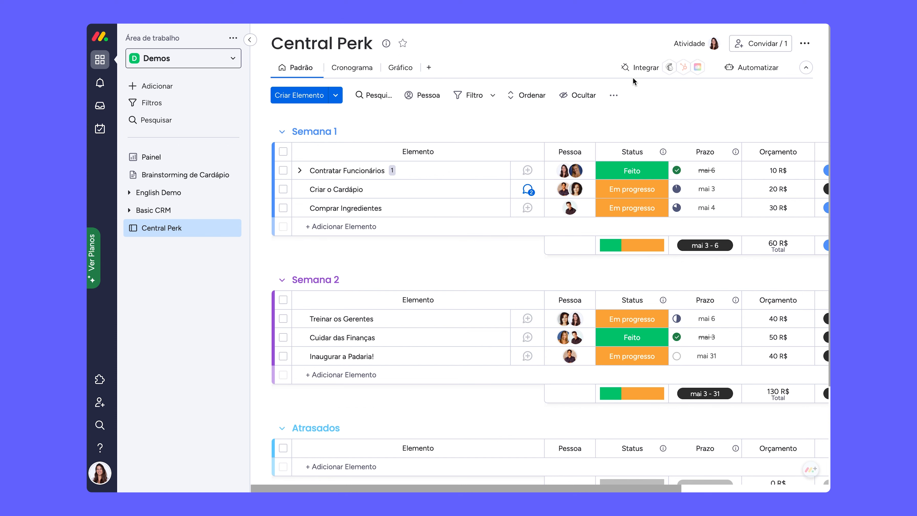
click(665, 71)
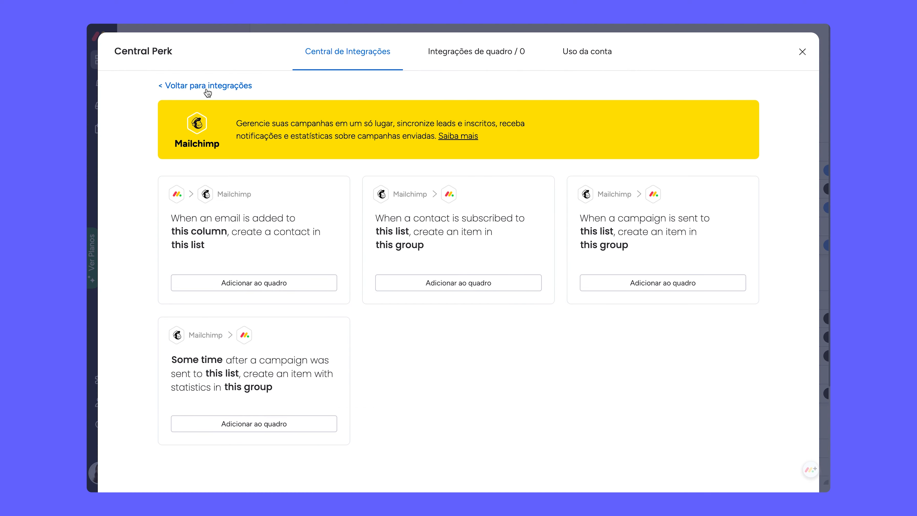
click(208, 87)
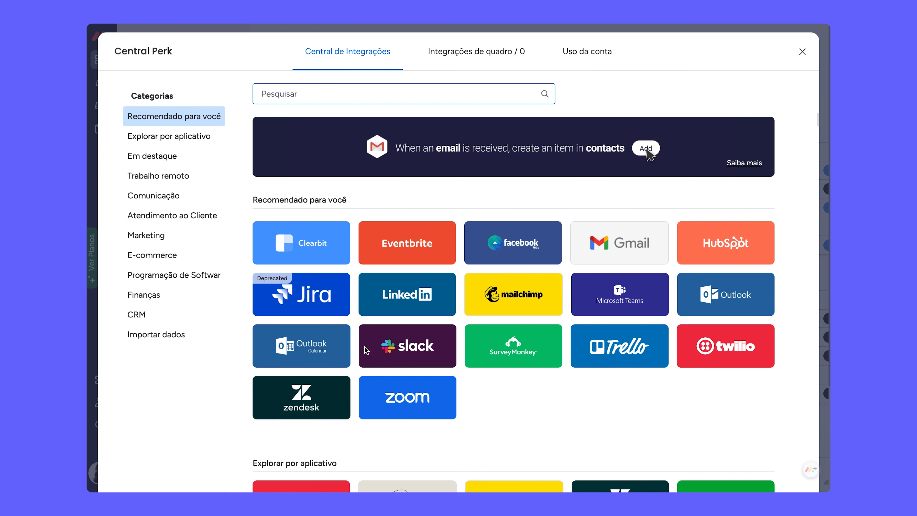
click(803, 52)
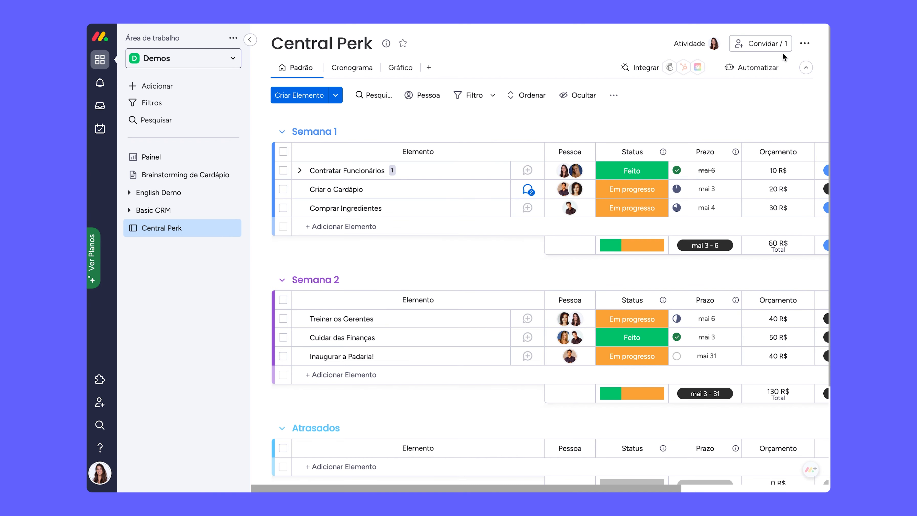
Create an automation from the Mudança de status templates that moves an item to the Atrasados group when Status changes to Parado.
click(738, 69)
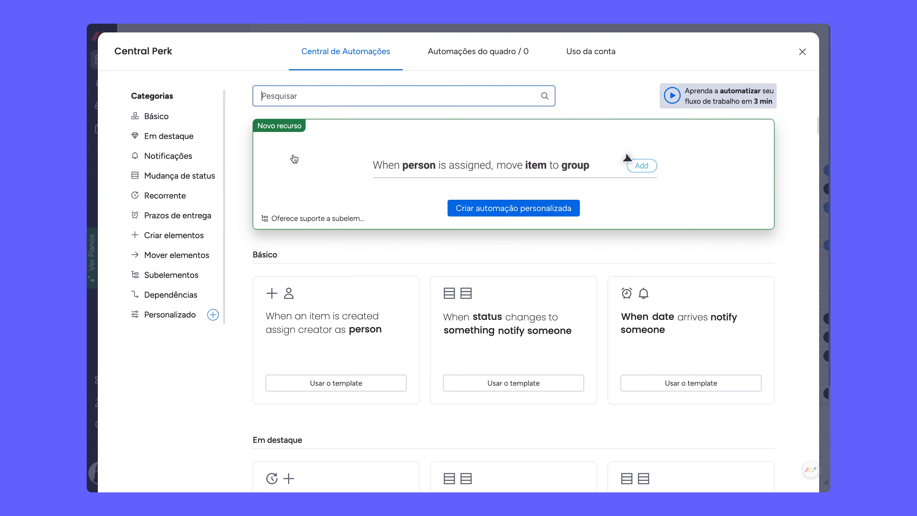
click(167, 185)
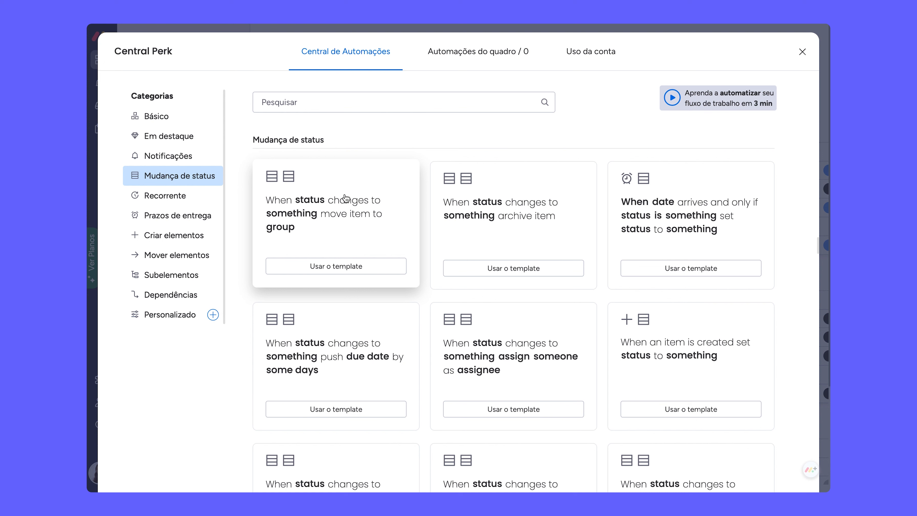
click(334, 208)
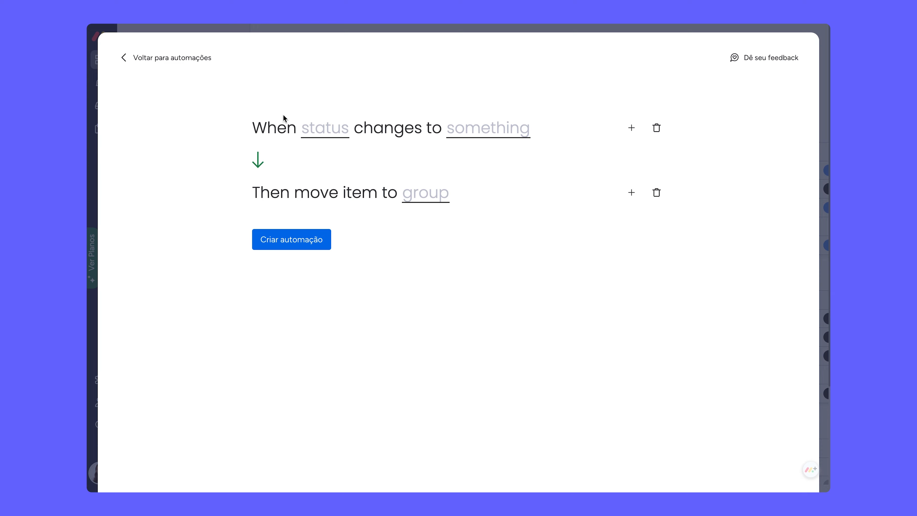
click(313, 125)
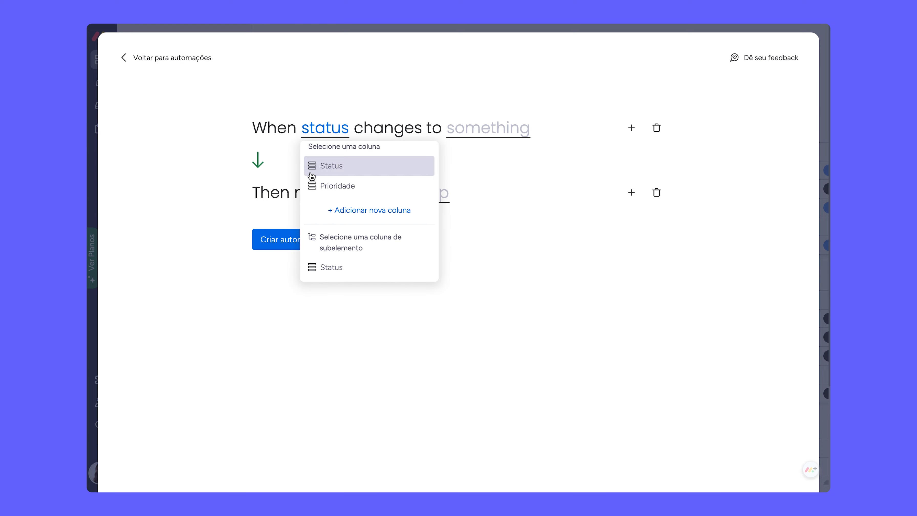
click(351, 166)
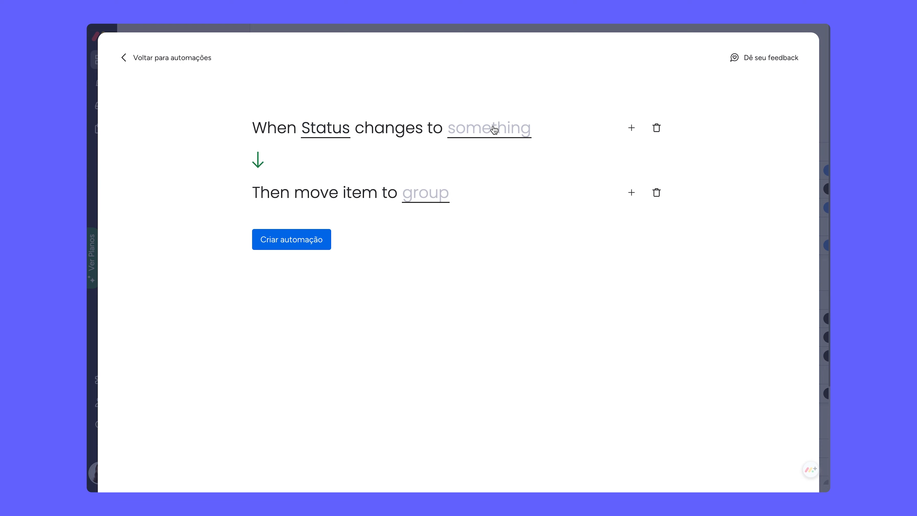
click(493, 128)
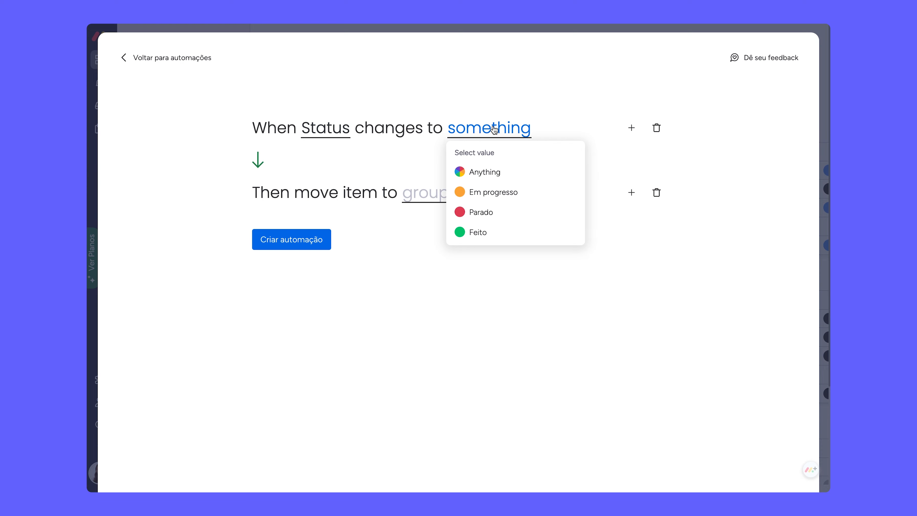
click(487, 213)
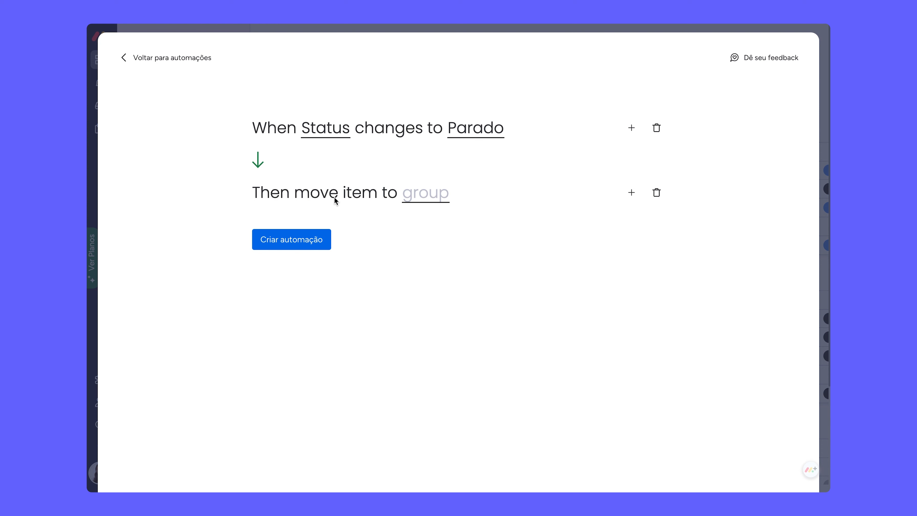
click(437, 185)
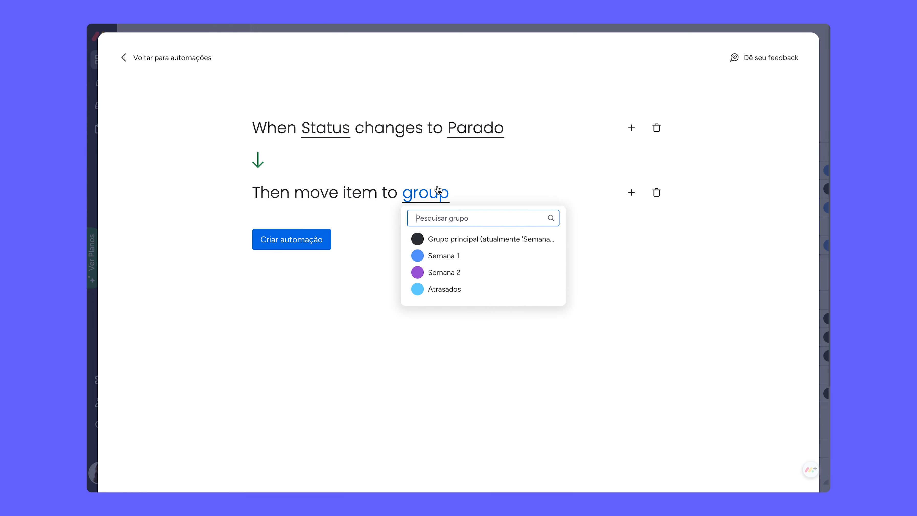
click(440, 293)
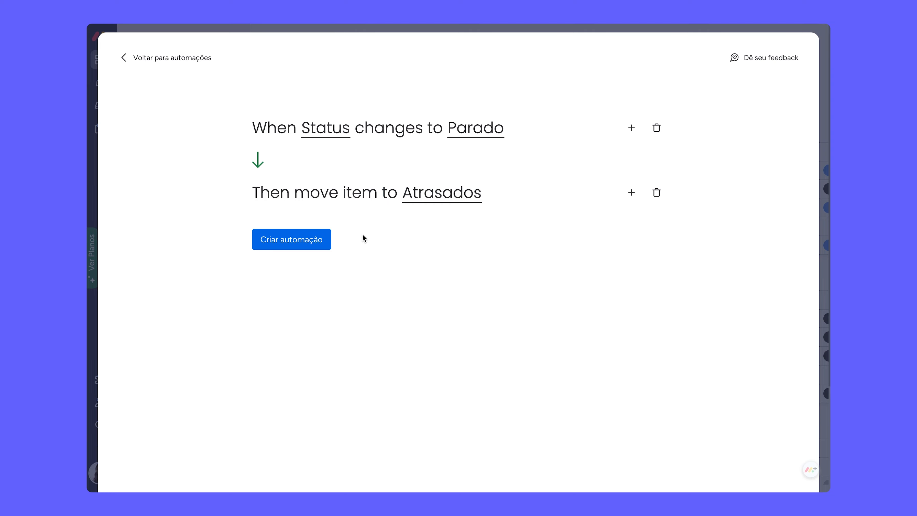
click(291, 240)
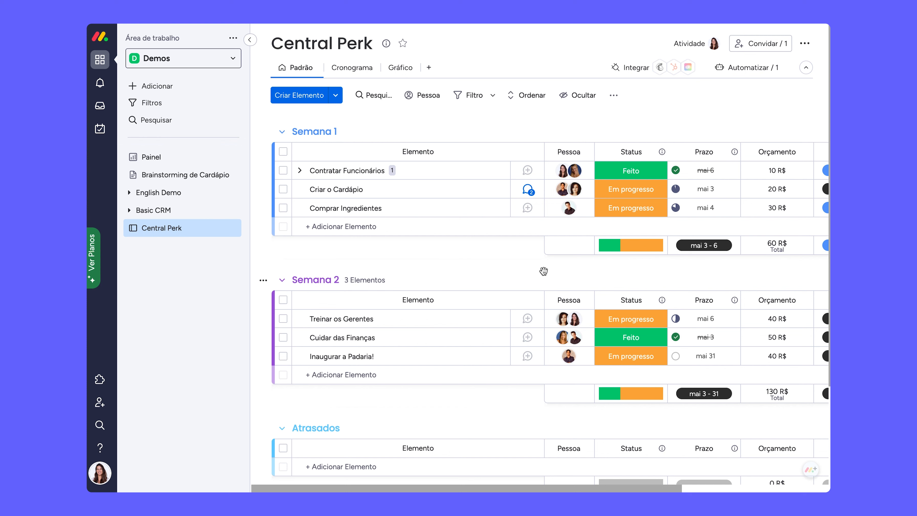
Change the Status of Treinar os Gerentes in Semana 2 to Parado to trigger the automation.
scroll(568, 269, down, 1)
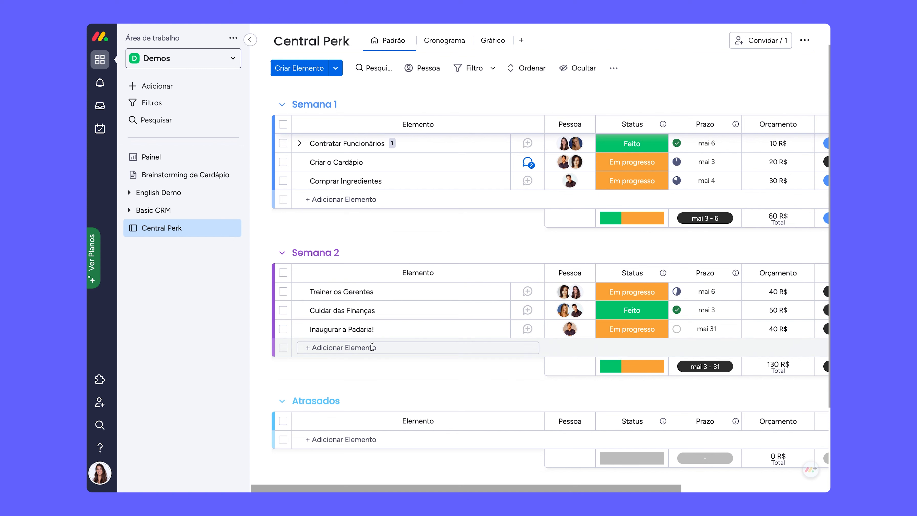
click(637, 300)
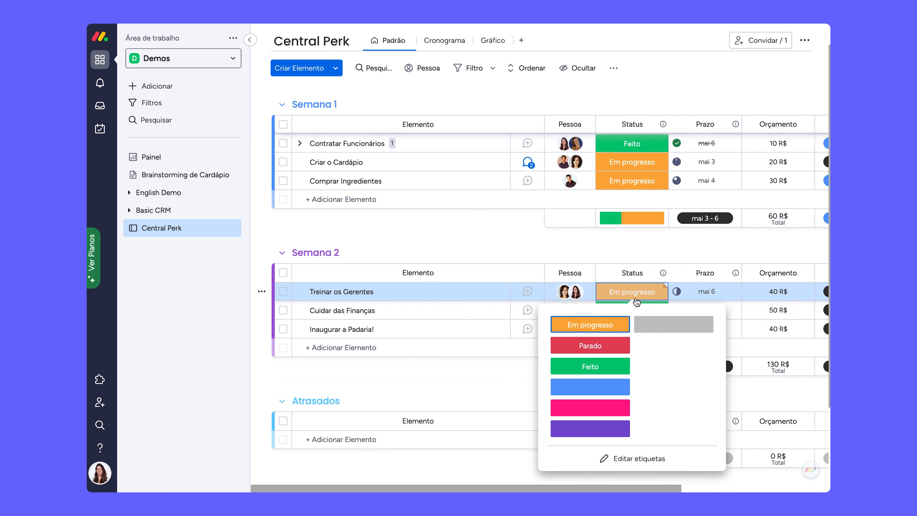
click(583, 341)
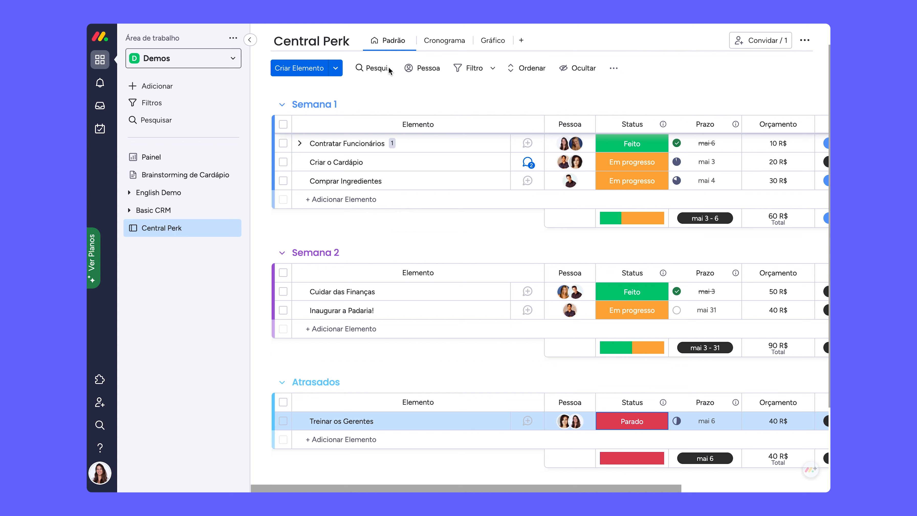
Search the board for "ingrediente" and clear the search.
click(378, 67)
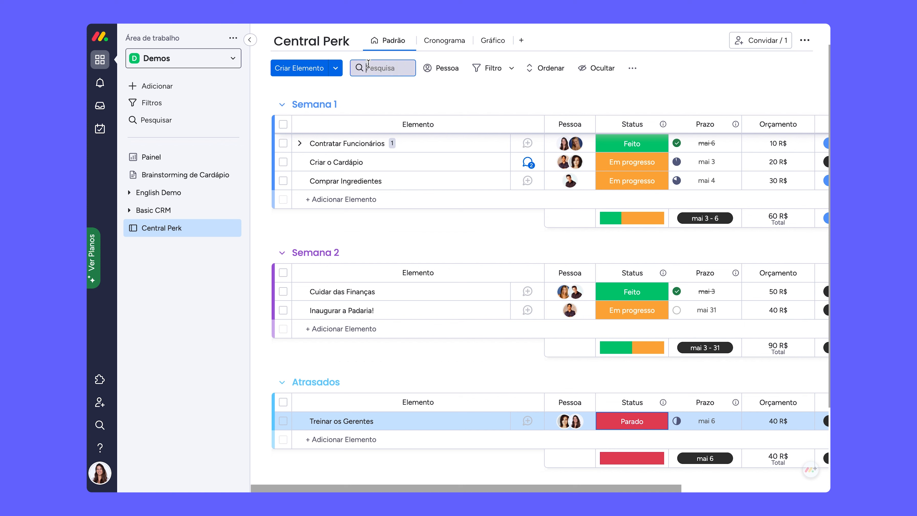
text(ingrediente)
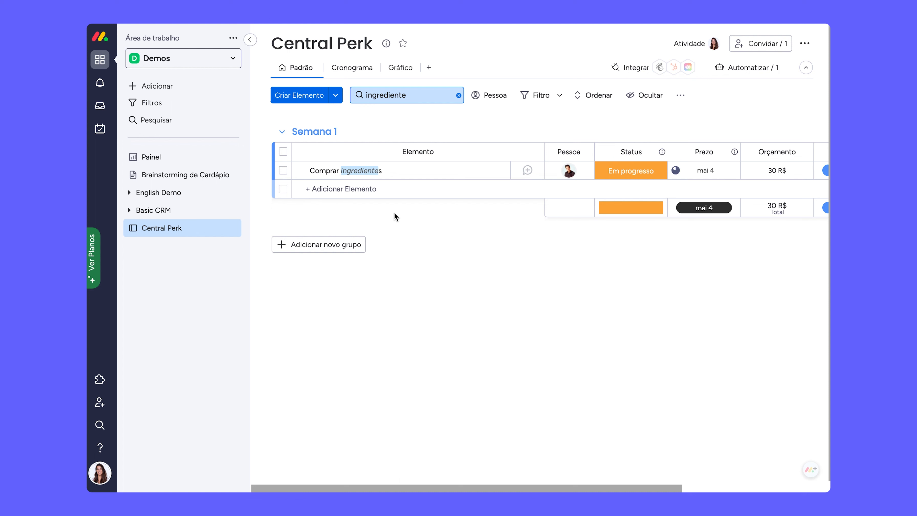
click(458, 96)
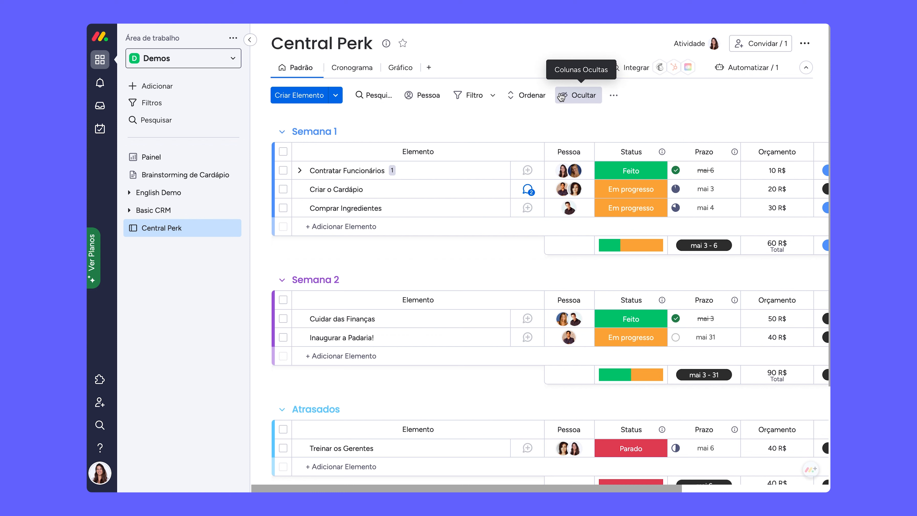
Filter the Central Perk board to show only items whose Status is Em progresso.
click(493, 101)
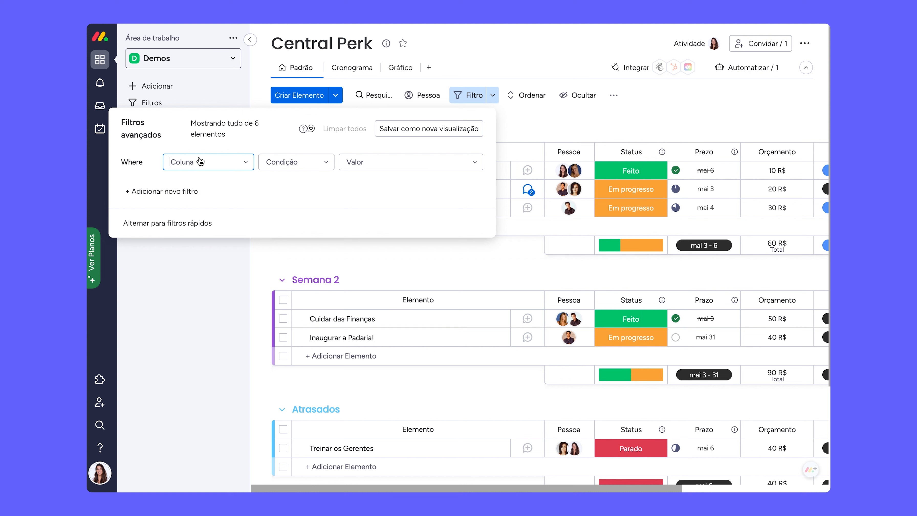
click(212, 162)
click(192, 262)
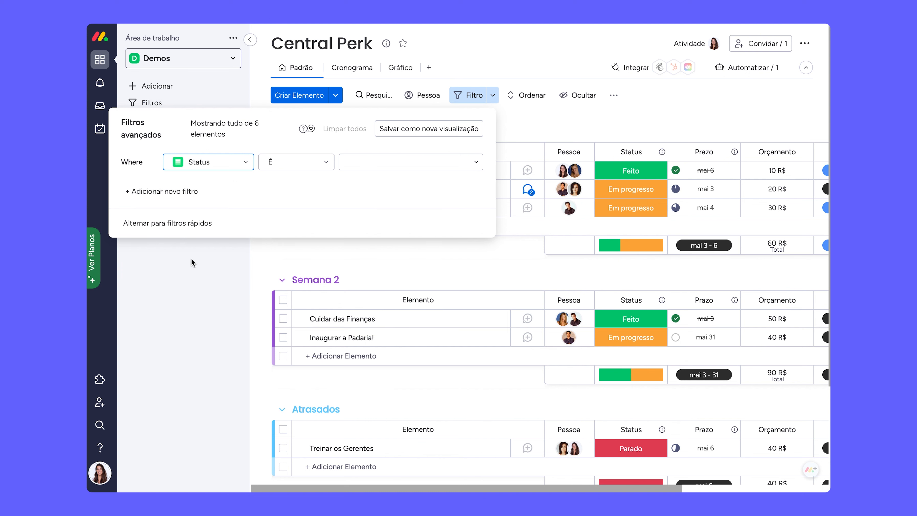
click(377, 167)
click(392, 203)
Try a second filter condition that limits Pessoa to one team member, and remove that condition.
click(181, 181)
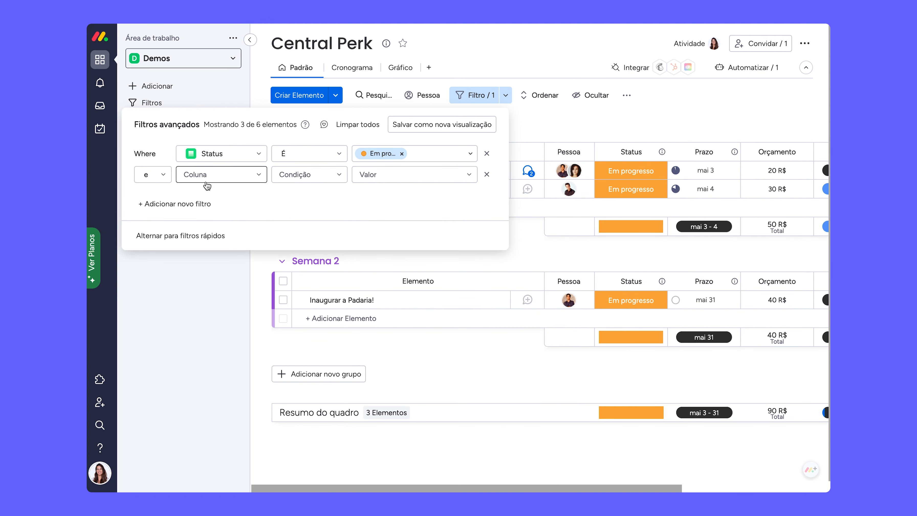
click(181, 177)
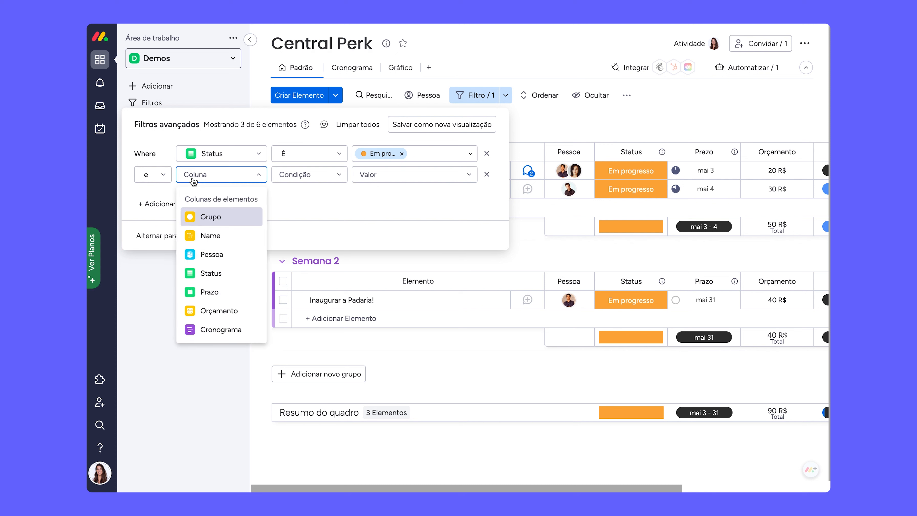
click(234, 257)
click(405, 180)
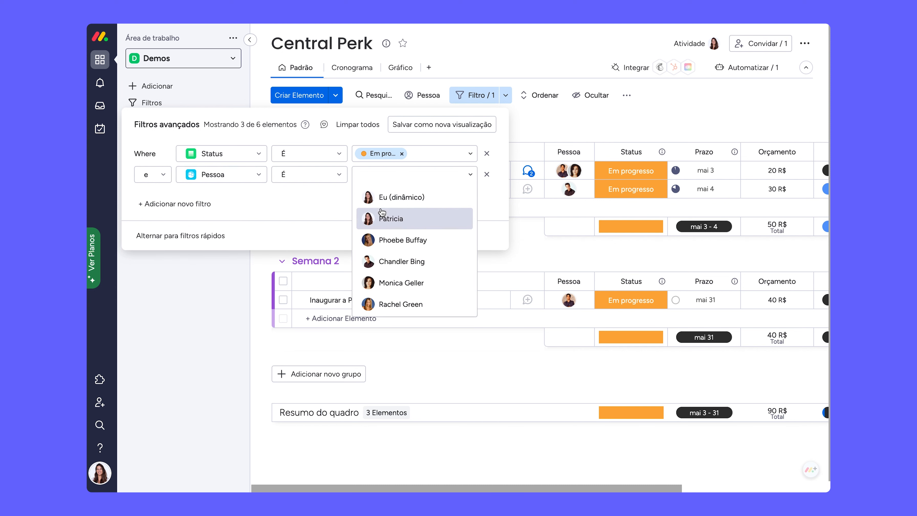
click(383, 217)
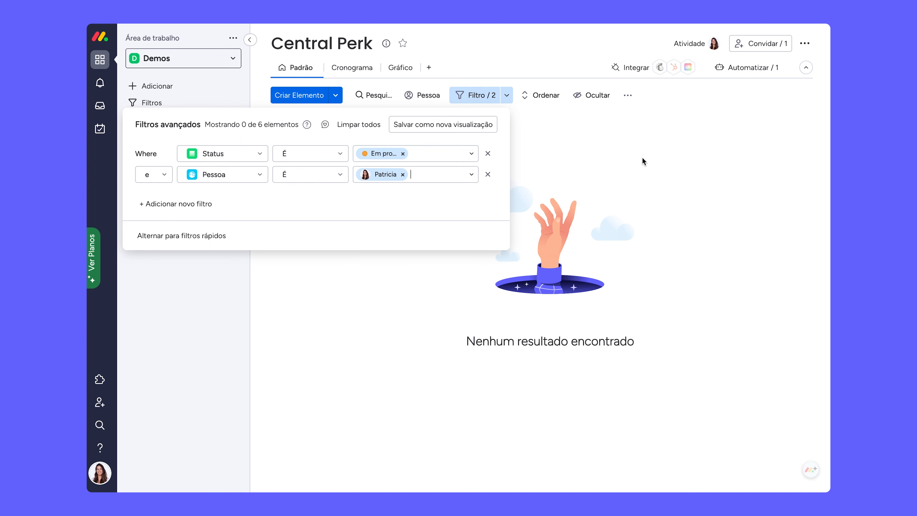
click(488, 175)
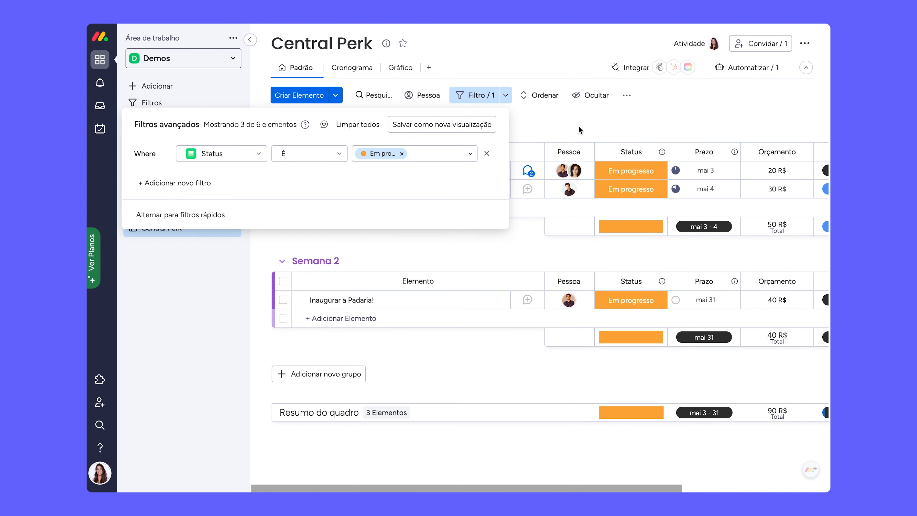
Save the filtered board as a new view with the default name, and check the unfiltered Padrão view.
click(425, 125)
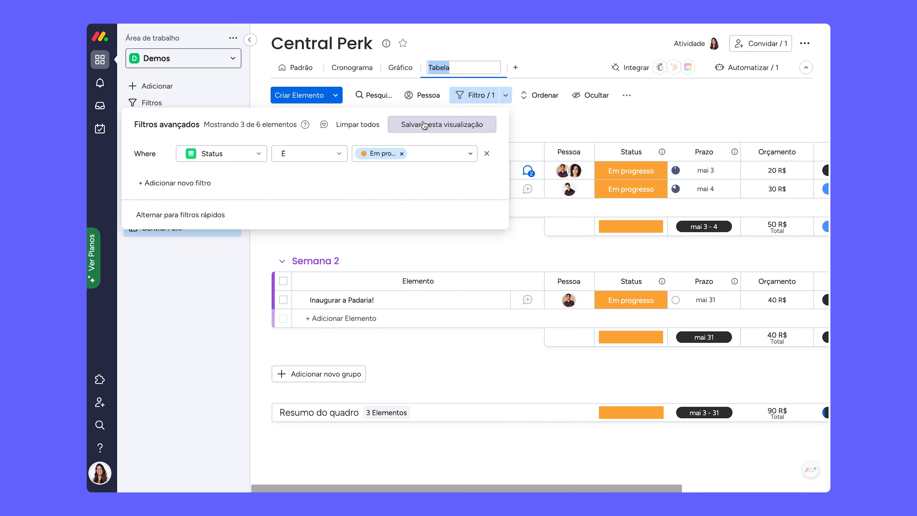
click(660, 122)
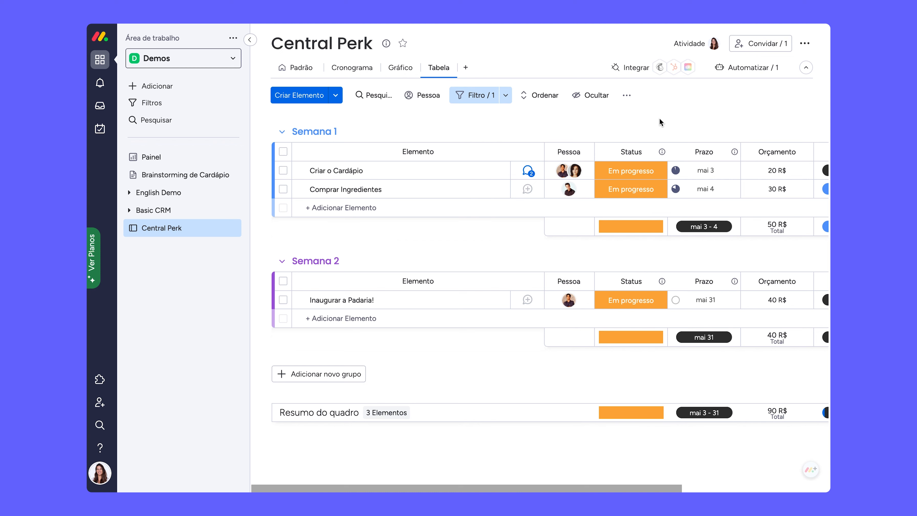
click(288, 71)
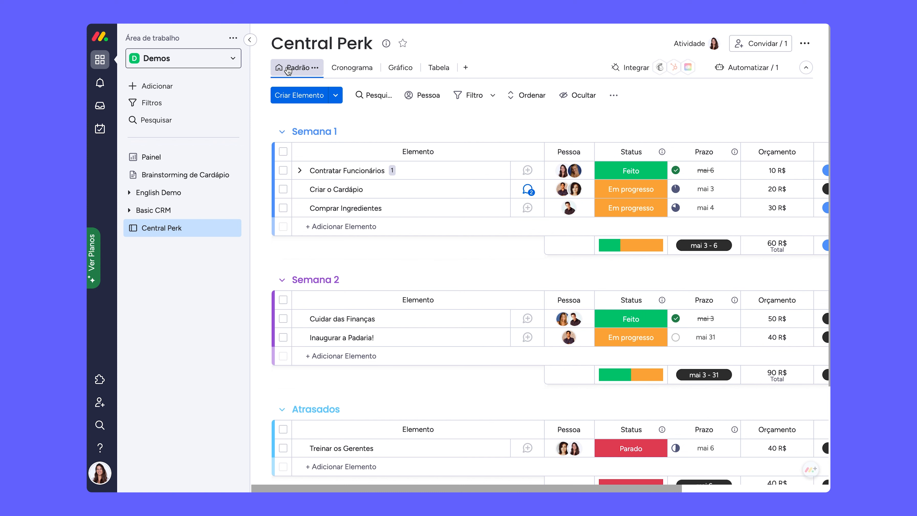
In the Tabela view, move Criar o Cardápio to the end of Semana 2 and place the Orçamento column before Prazo.
click(434, 68)
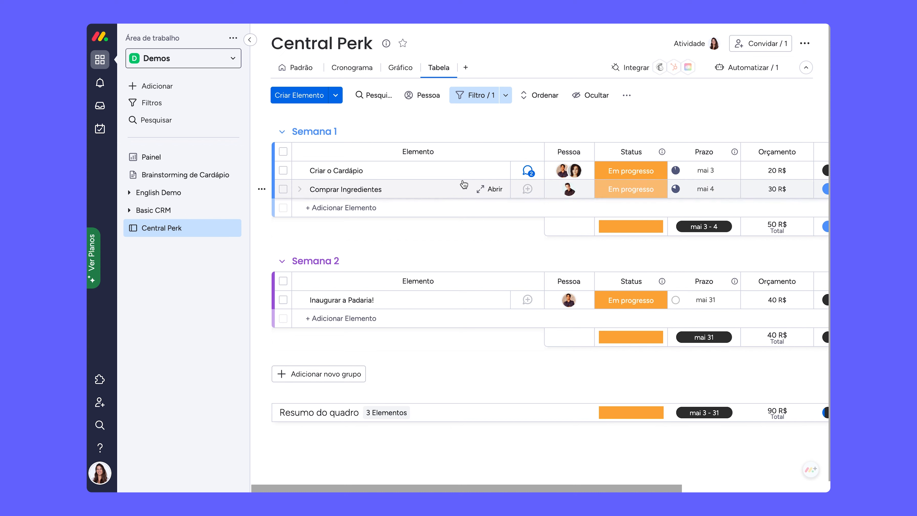
drag(456, 178, 447, 304)
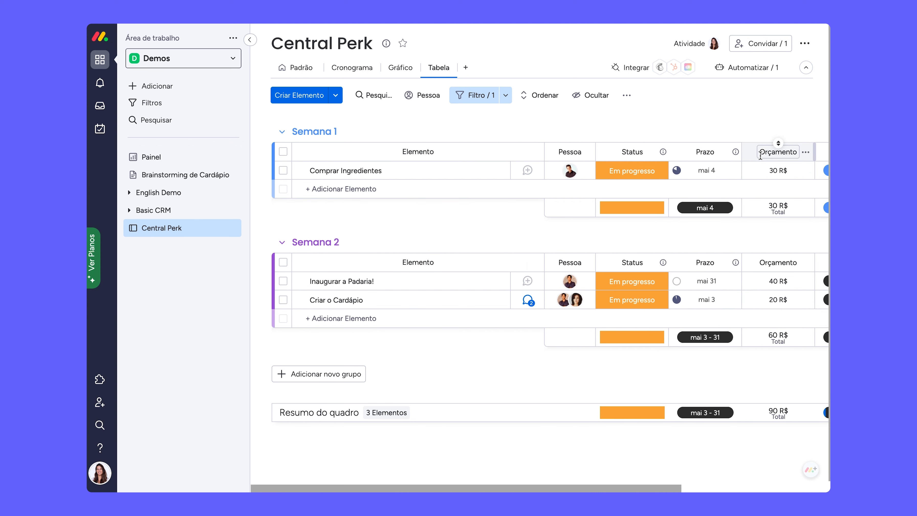
drag(748, 155, 705, 158)
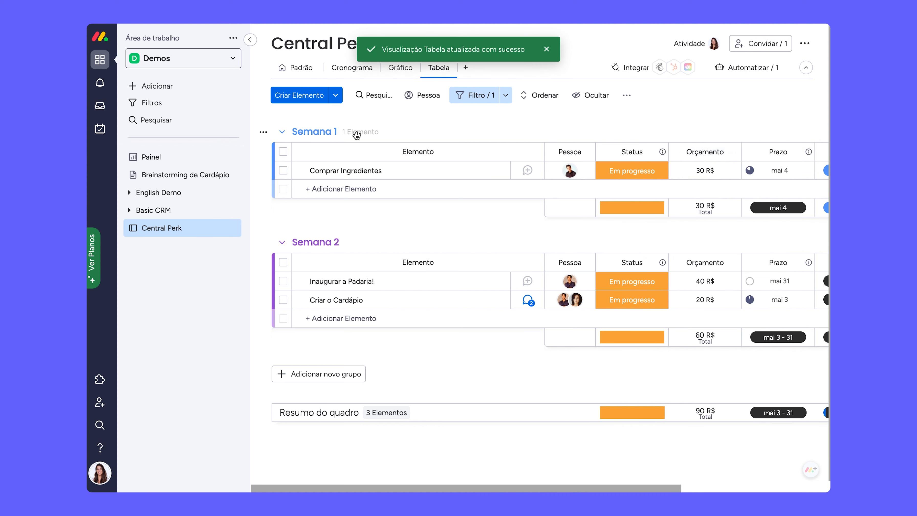
In the Padrão view, check the move options for Cuidar das Finanças and Criar o Cardápio without moving them, leaving only Criar o Cardápio selected.
click(290, 69)
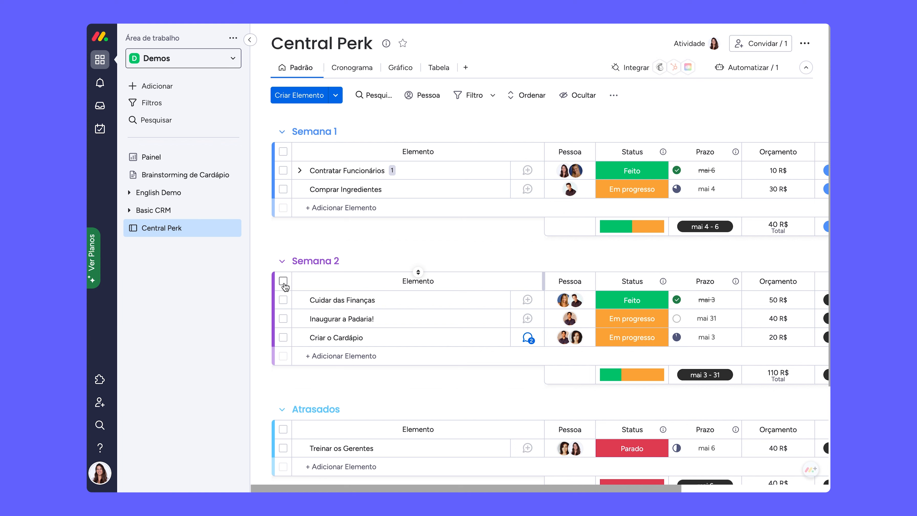
click(283, 300)
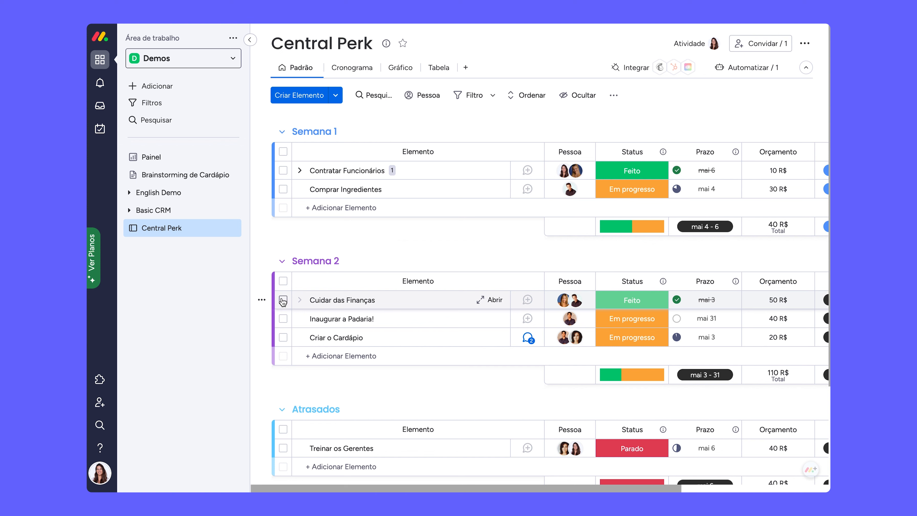
click(283, 337)
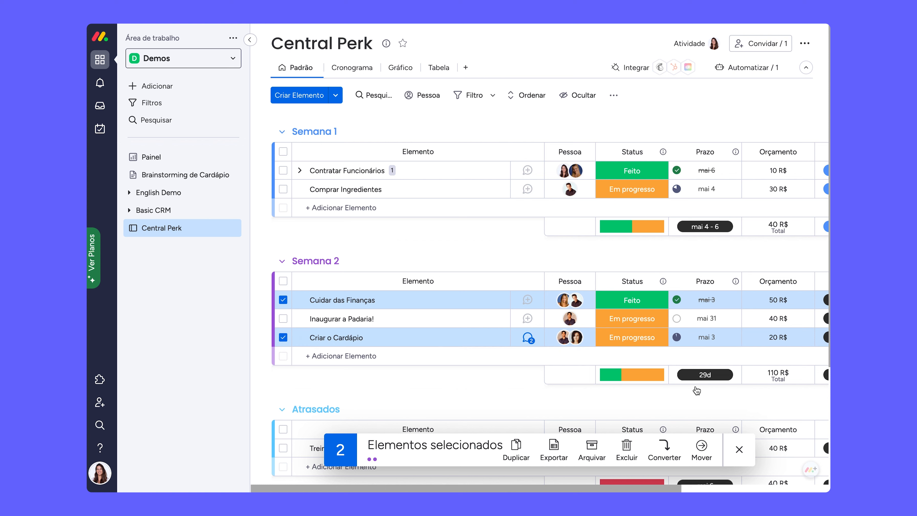
click(693, 450)
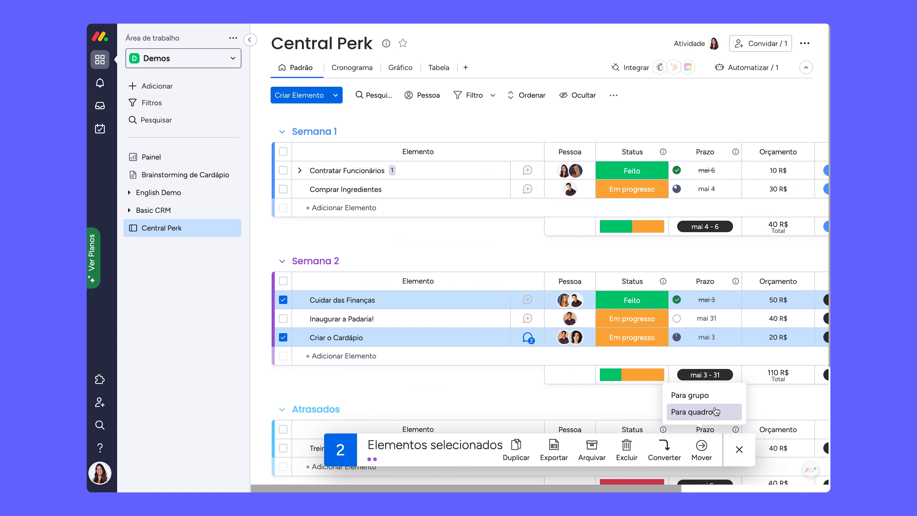
click(739, 452)
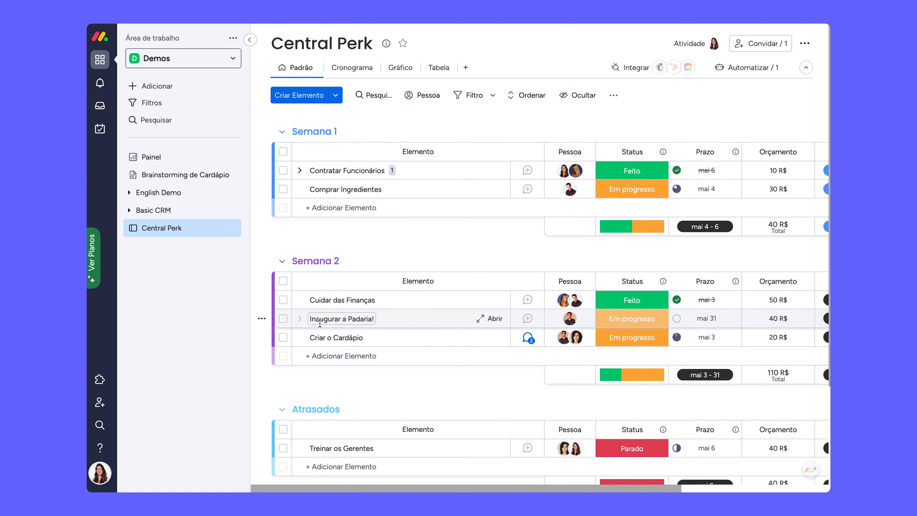
click(283, 339)
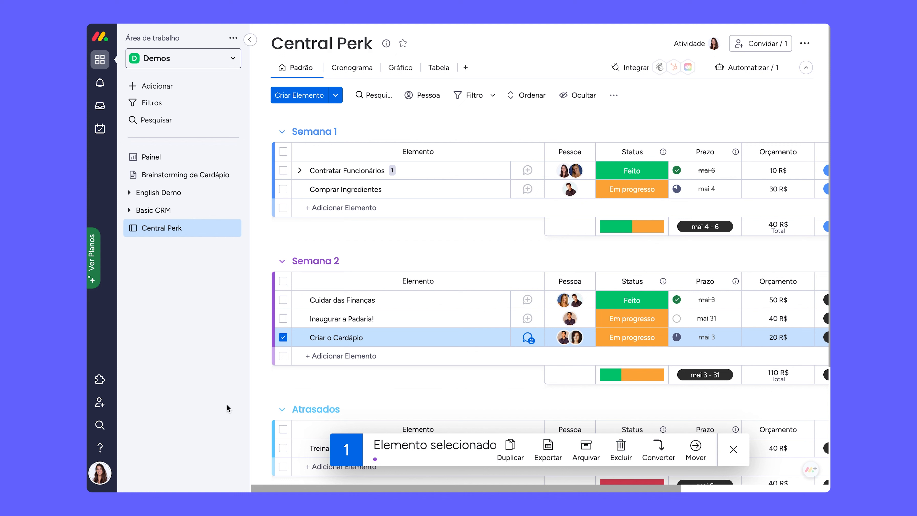
Open the account's Lixeira, look at the actions available for the deleted Atra group, and close it without restoring anything.
click(101, 477)
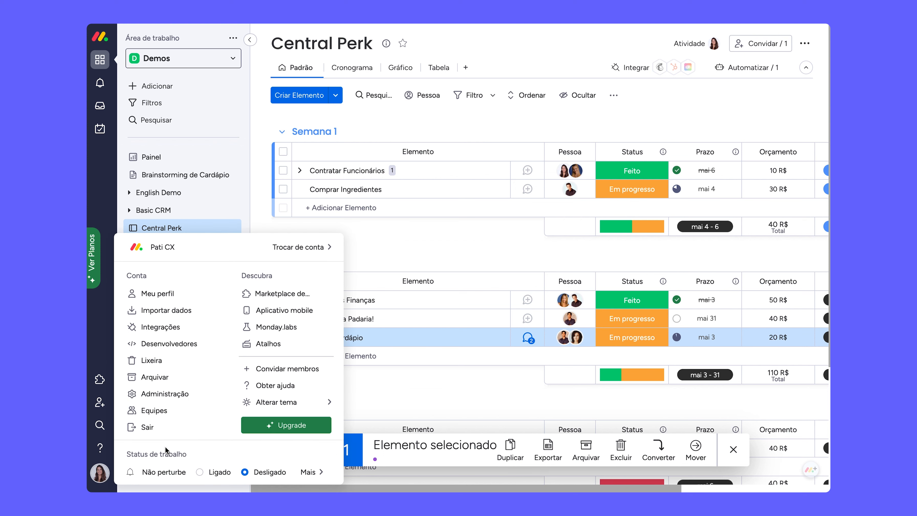
click(194, 364)
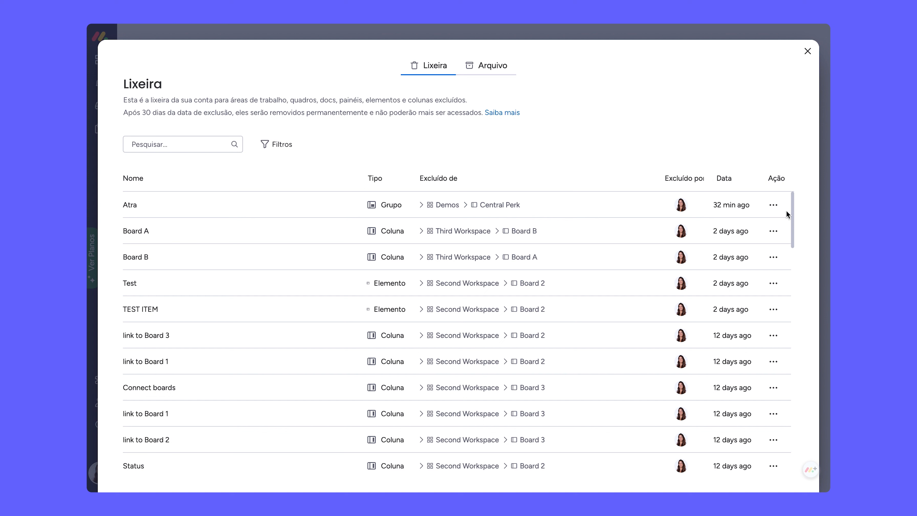
click(773, 204)
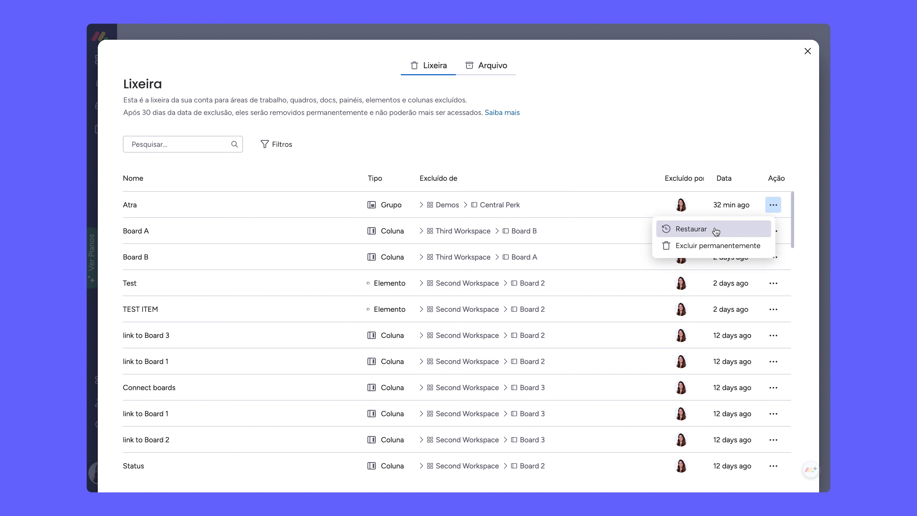
click(808, 52)
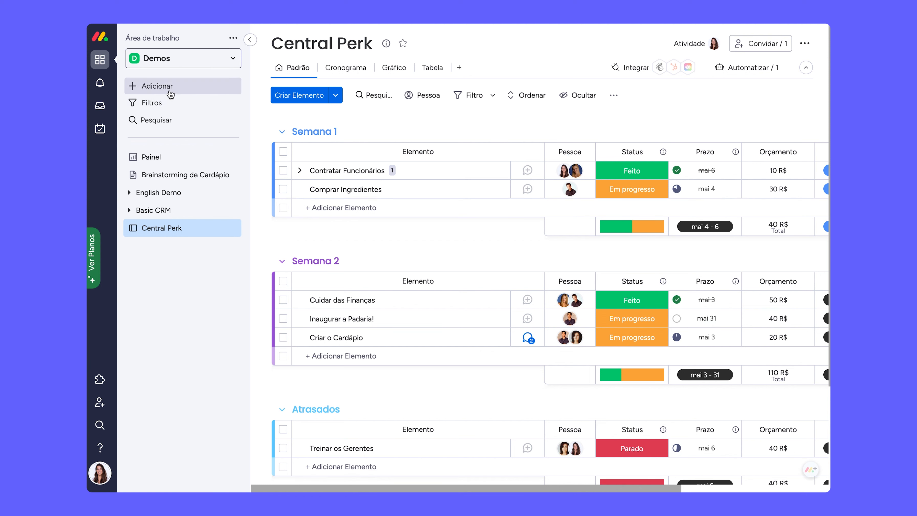
Open the Painel dashboard and review its connected boards and its Calendar and Gantt widgets without changing them.
click(161, 91)
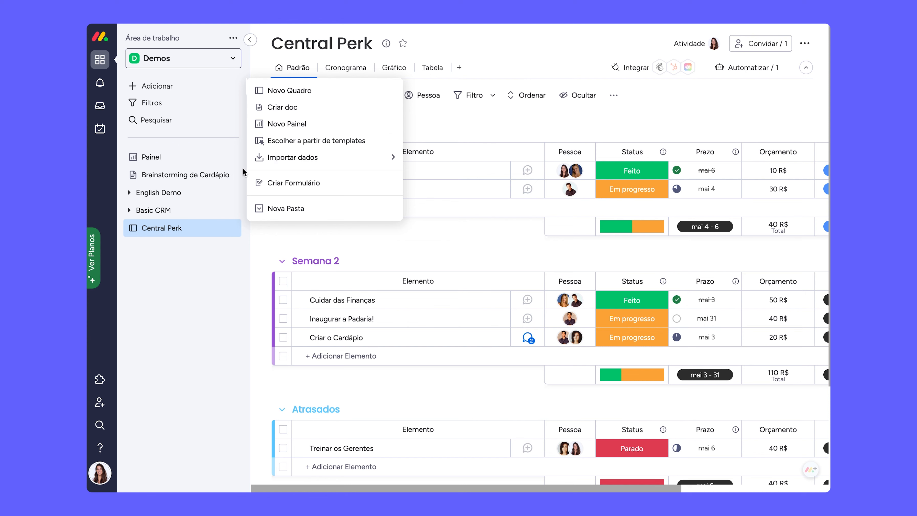
click(157, 164)
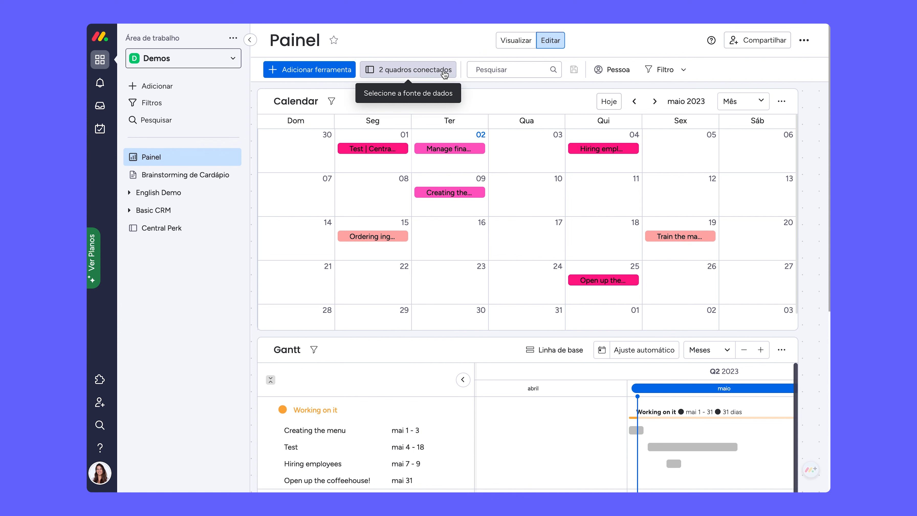
click(408, 71)
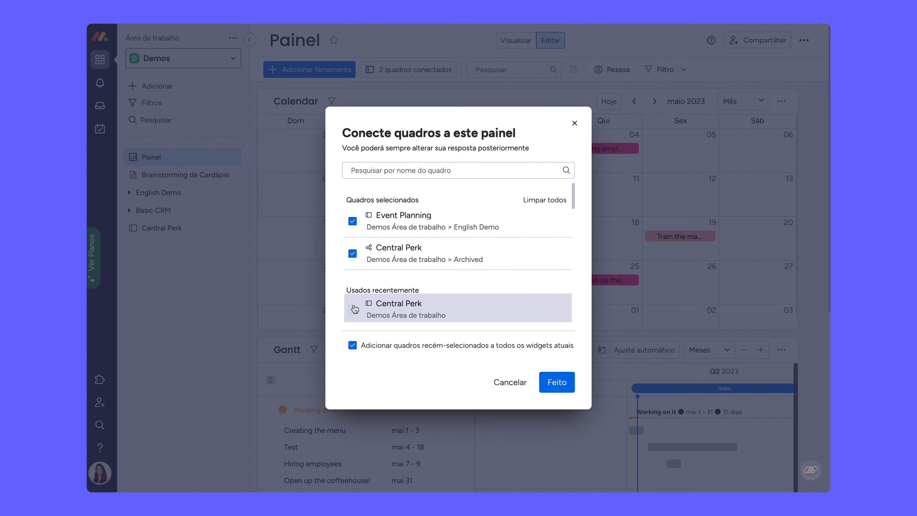
click(575, 123)
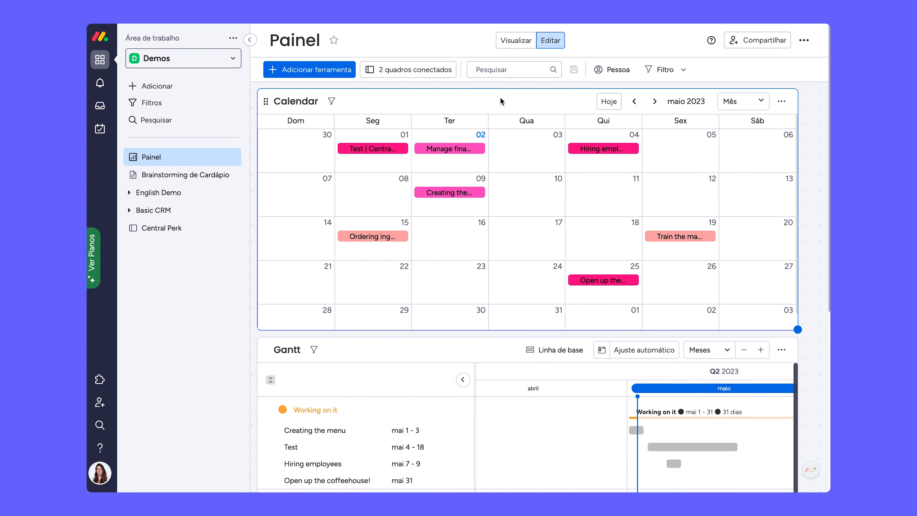
scroll(533, 133, down, 1)
scroll(534, 133, up, 1)
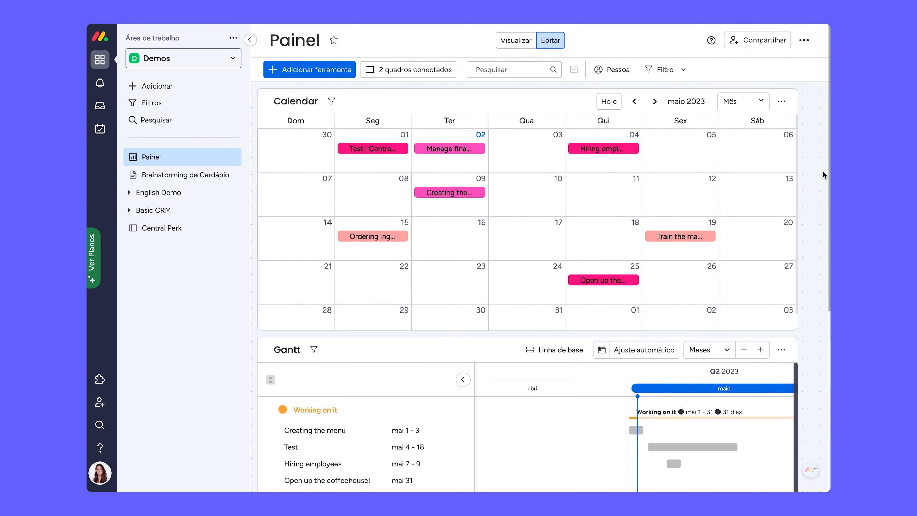
scroll(823, 171, down, 2)
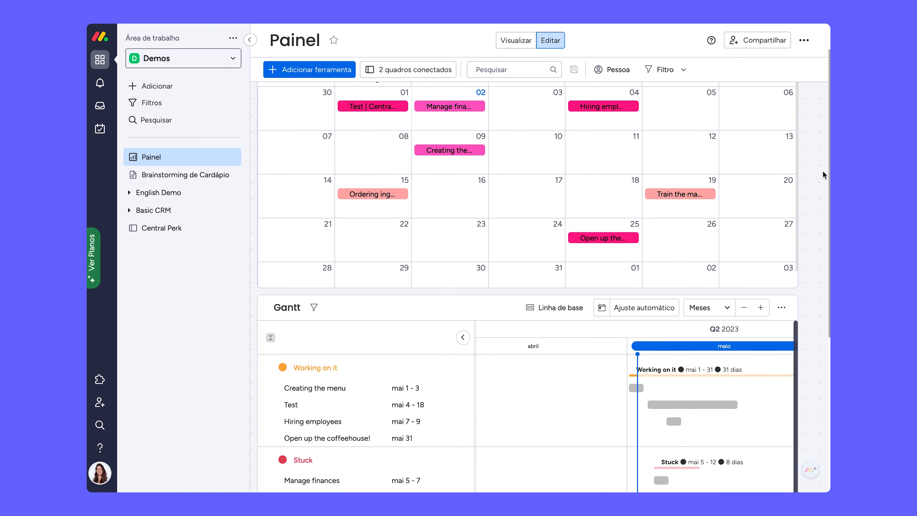
Look through the widget types that can be added to Painel and the list of available workspaces, without adding a widget or switching workspace.
scroll(822, 171, up, 1)
scroll(823, 171, up, 1)
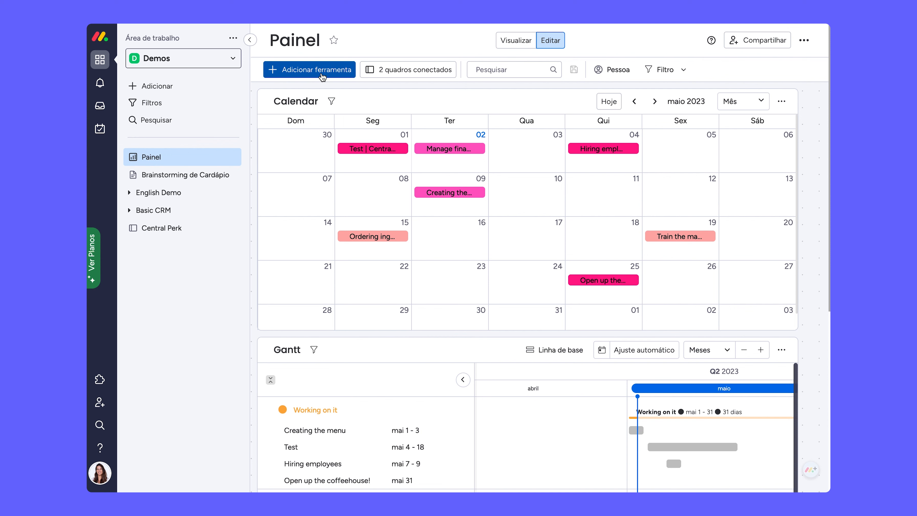
click(322, 74)
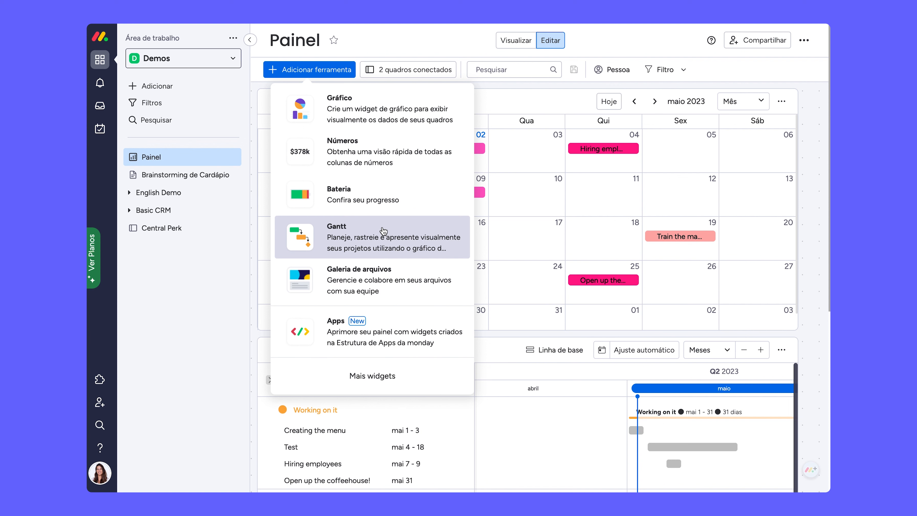
click(823, 154)
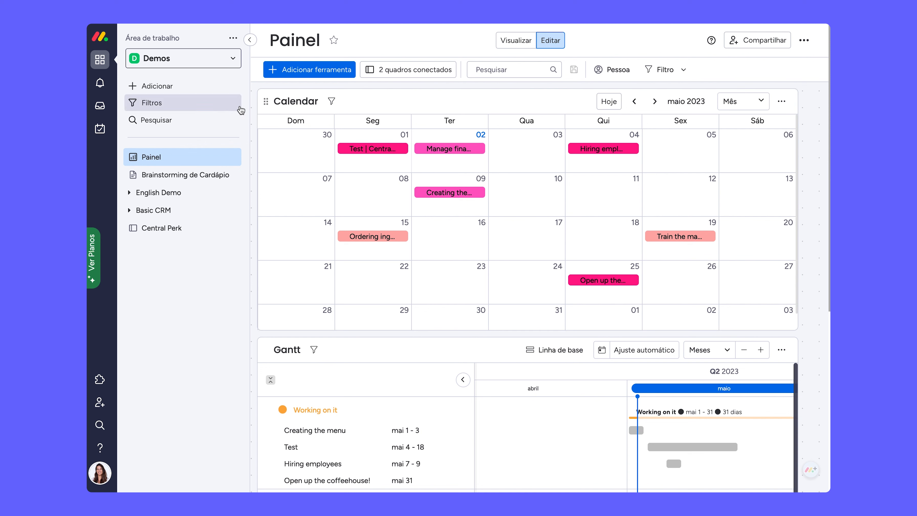
click(233, 62)
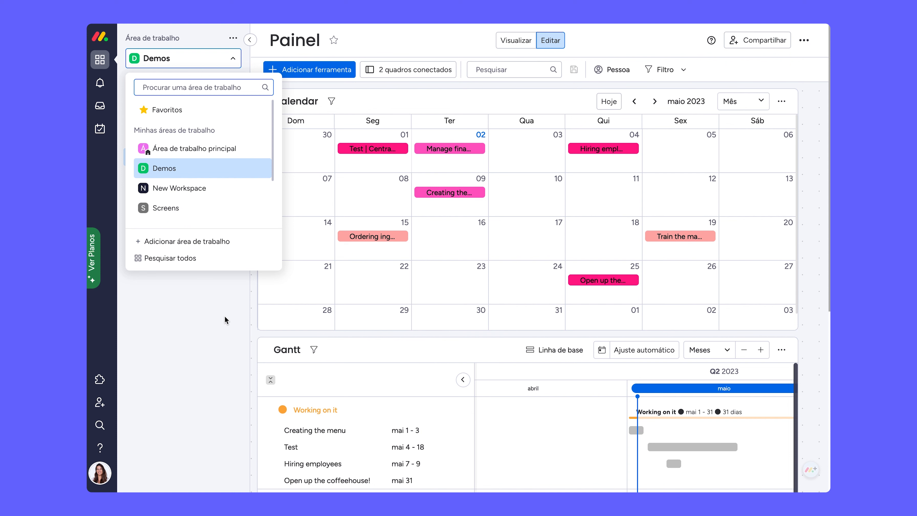
click(193, 311)
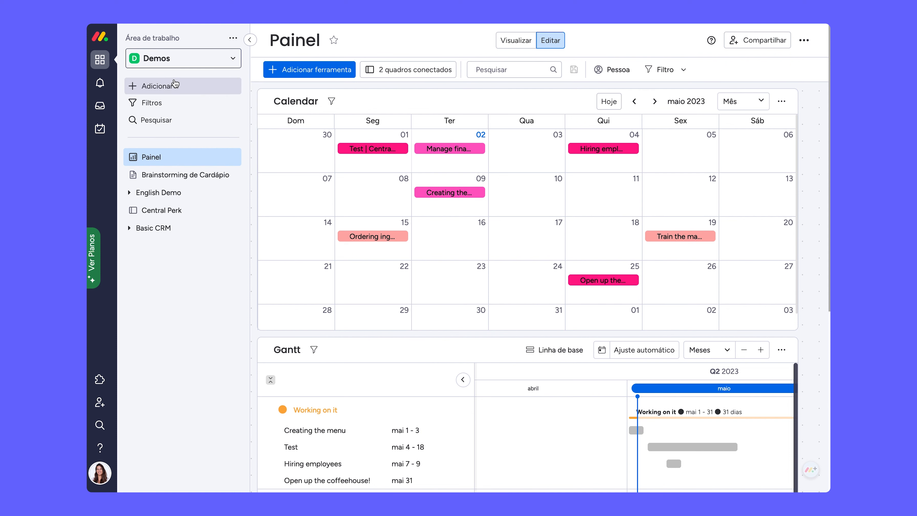
Create a folder in the Demos workspace, keep the default name Nova Pasta, and move the Painel dashboard into it.
click(224, 86)
click(313, 209)
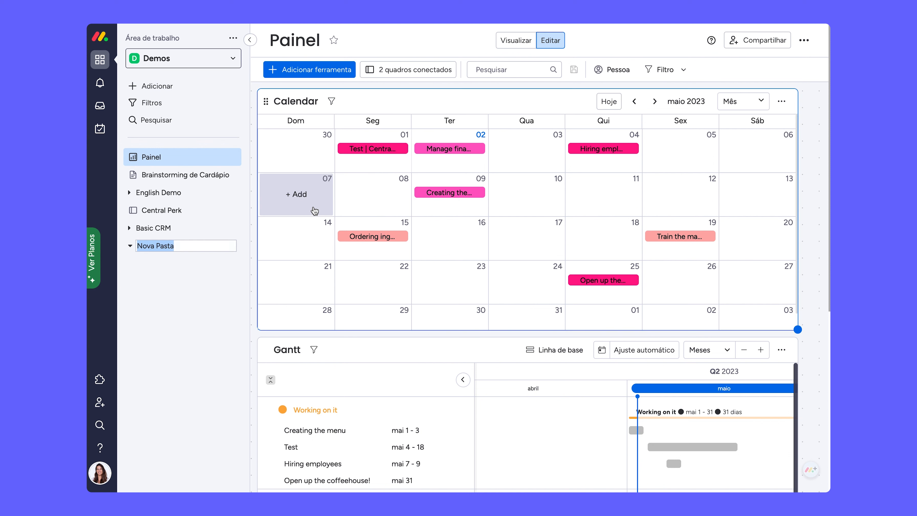
key(Return)
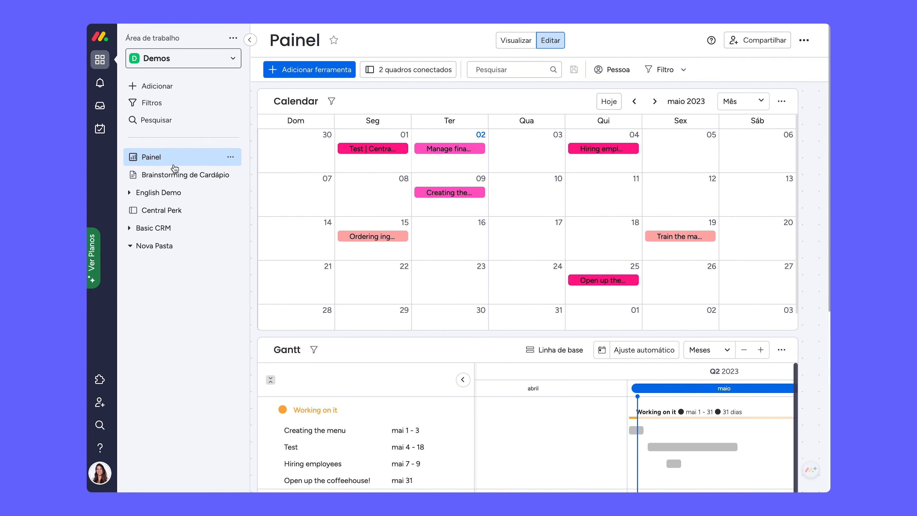
drag(168, 164, 184, 323)
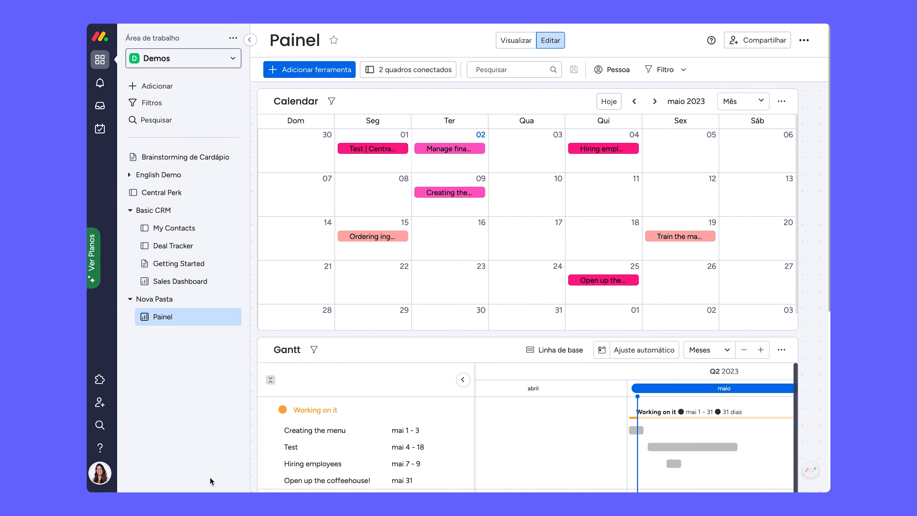
Open the Central Perk board, add it to the favourites, and show the Favoritos list in place of the Demos workspace.
click(150, 197)
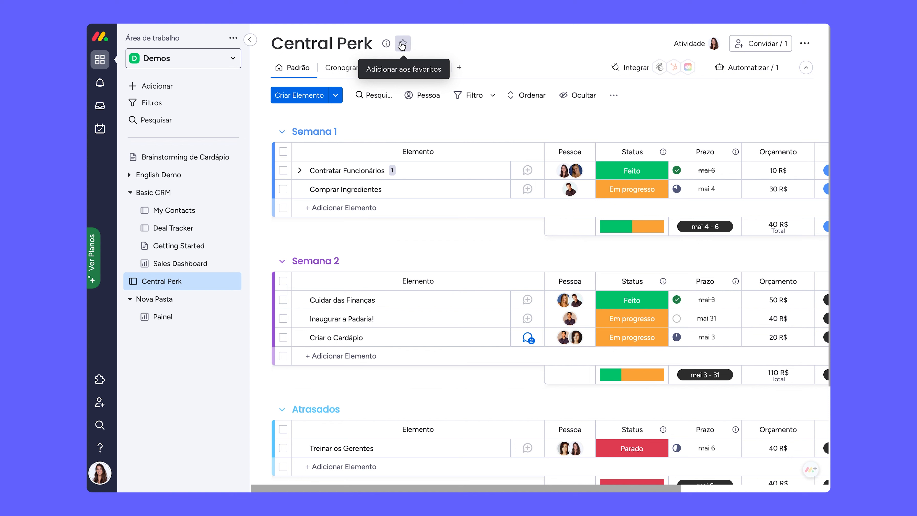
click(402, 44)
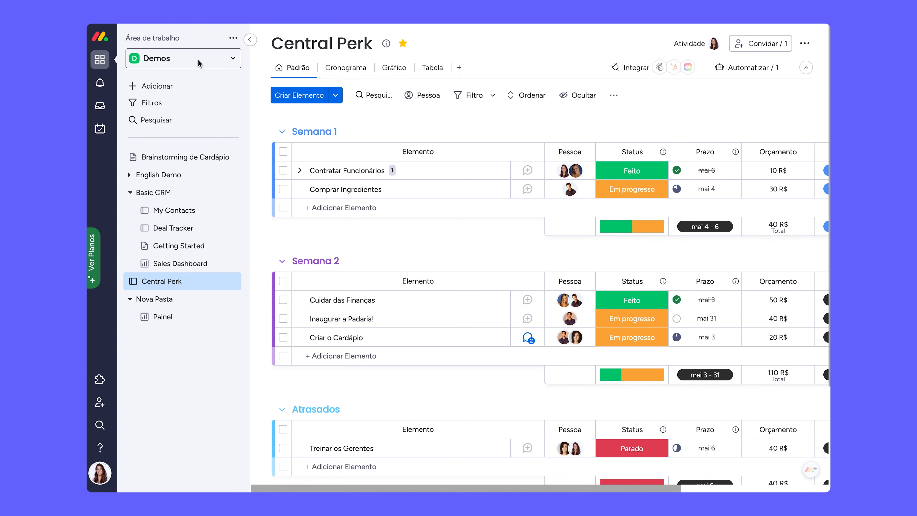
click(231, 60)
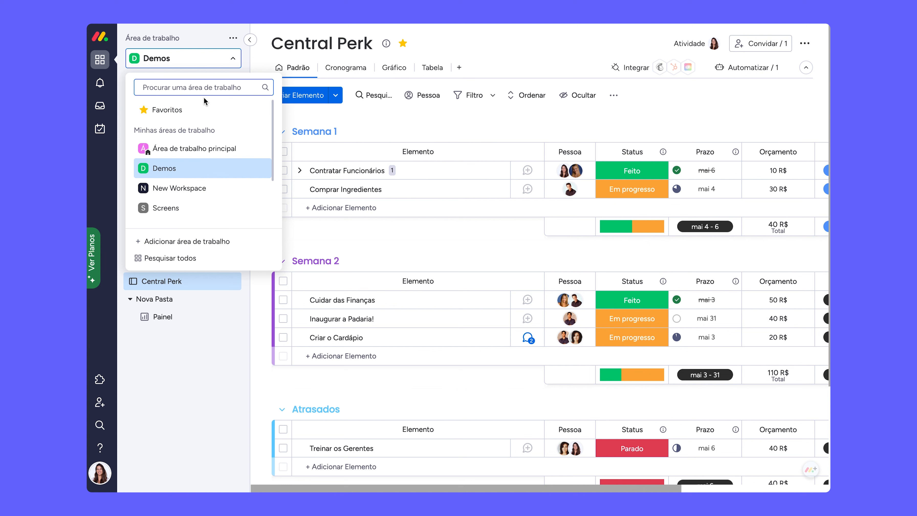
click(190, 111)
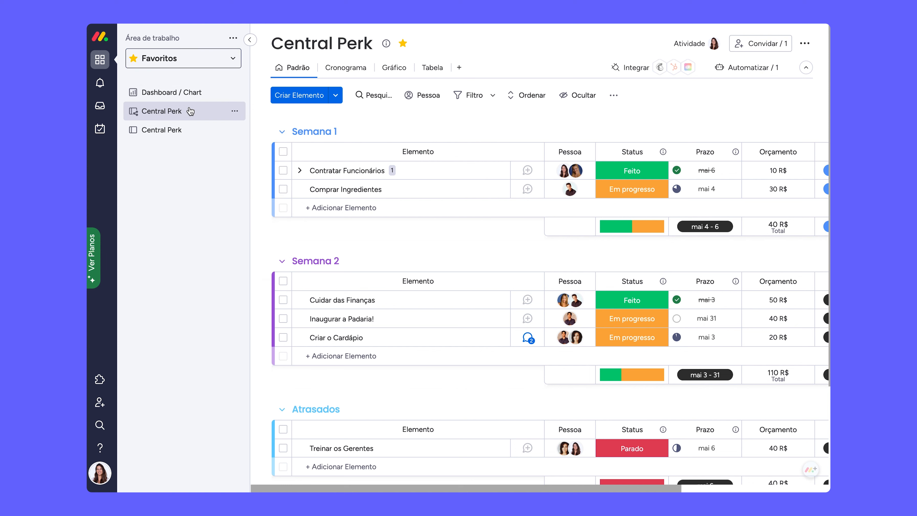
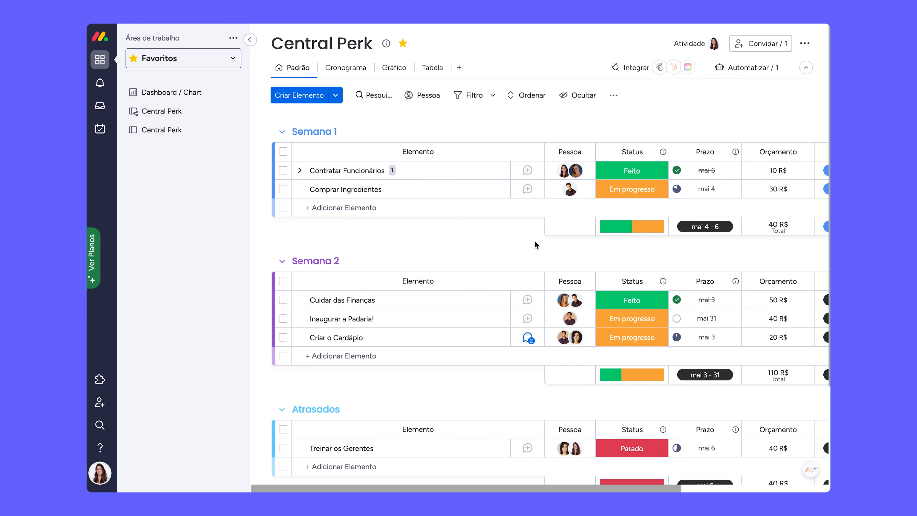
Look at the recent items in the quick search, close it without opening any, and open the Meu trabalho page.
key(super+b)
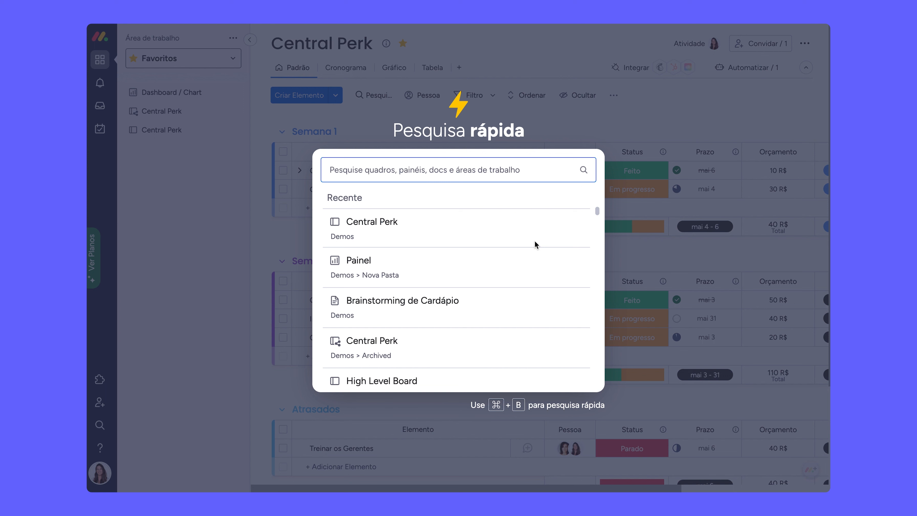
click(684, 128)
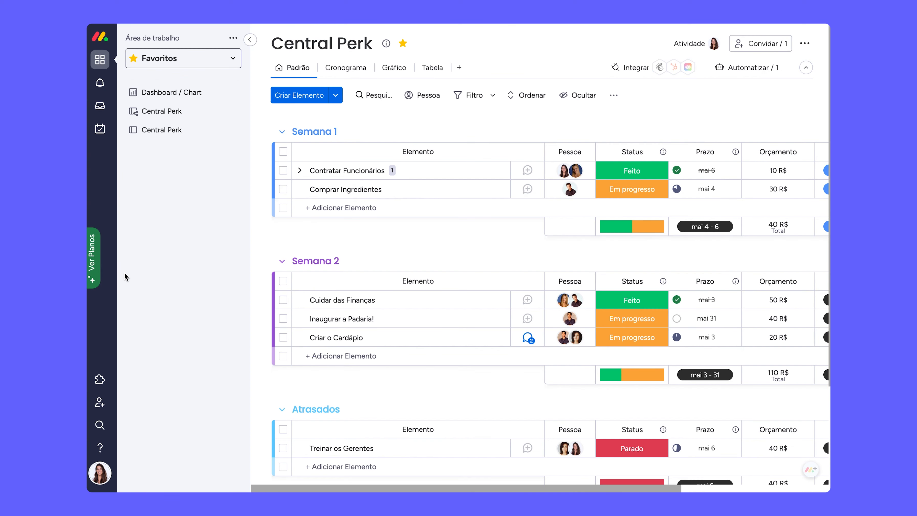
click(100, 129)
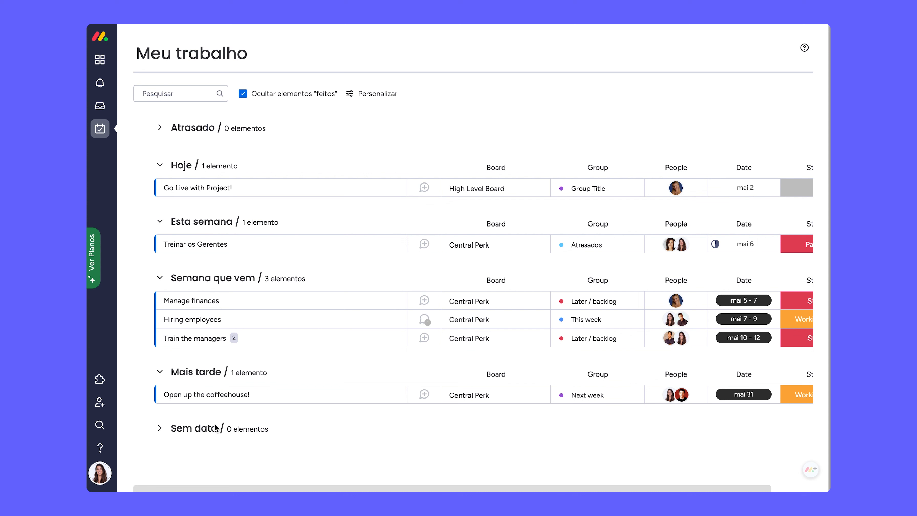
Review the options in the account's profile menu, close it without choosing any, and dismiss the Auto-Update notification.
click(97, 474)
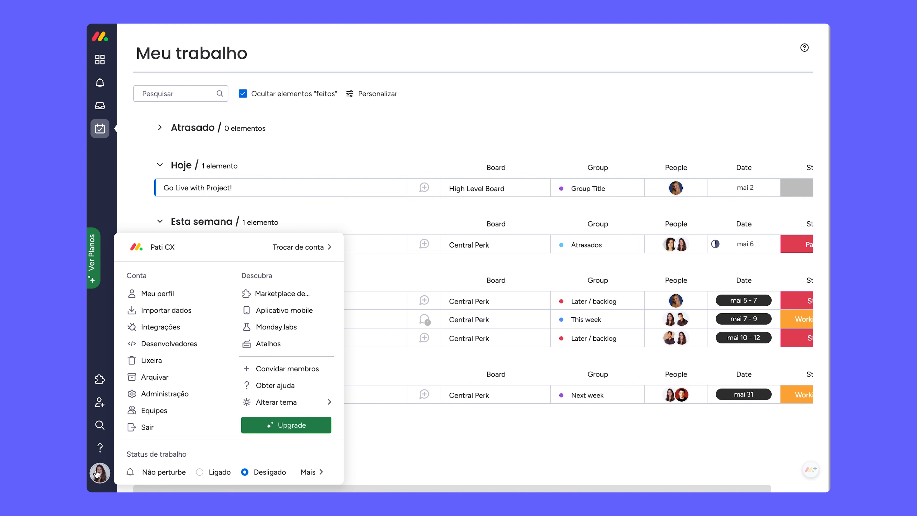
click(615, 458)
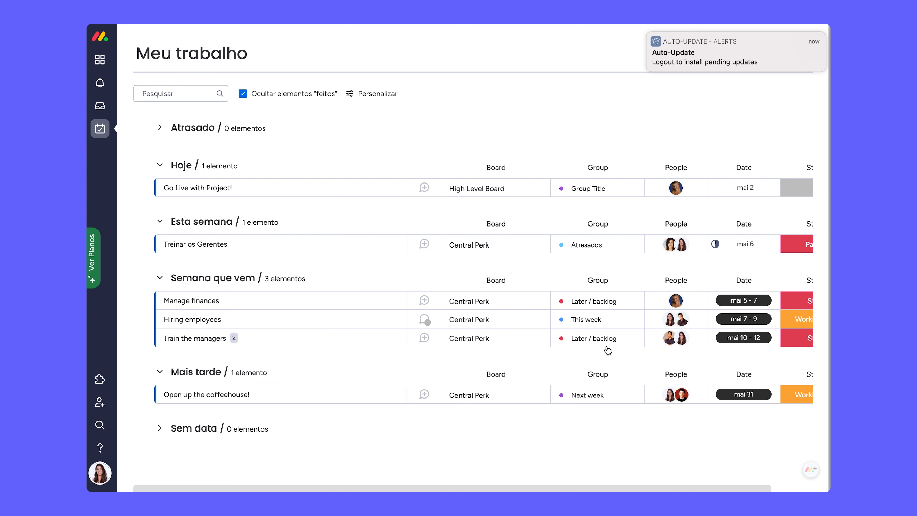
click(649, 33)
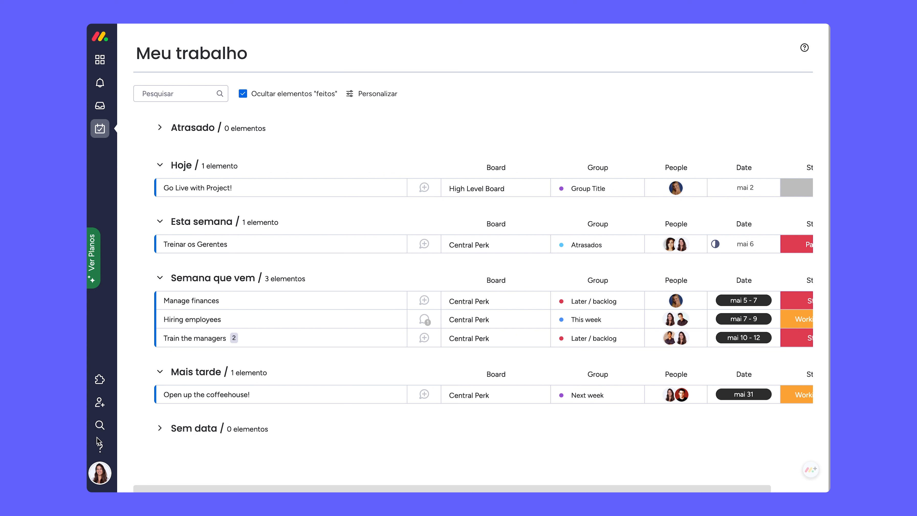
Open the Dicas e apoio help section and look through its popular topics and other ways to get help.
click(104, 449)
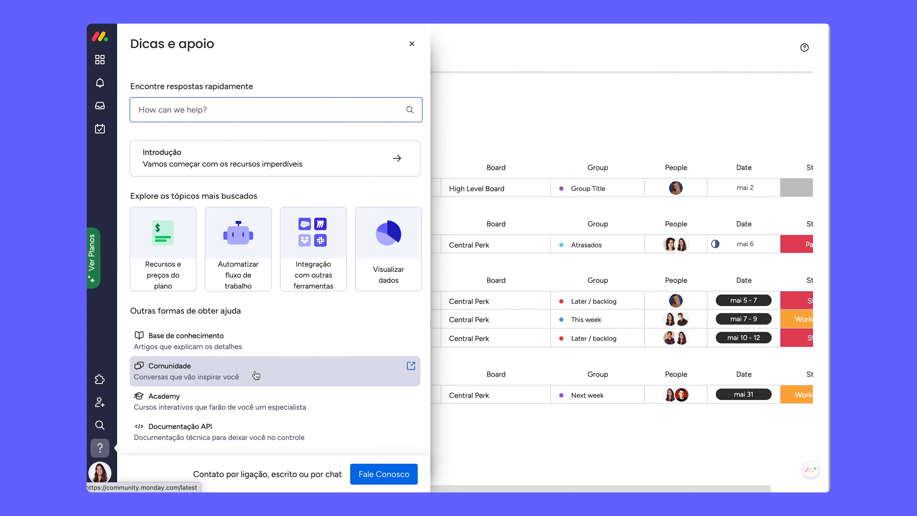
scroll(256, 375, down, 2)
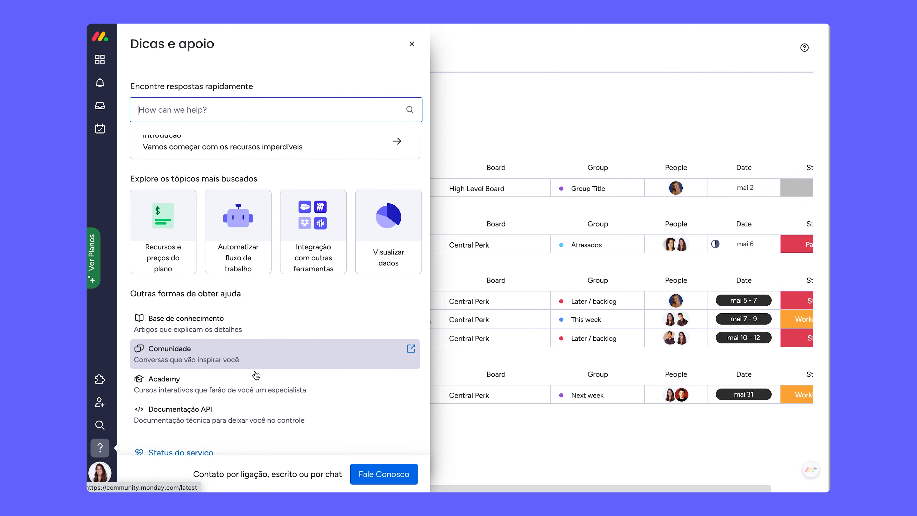